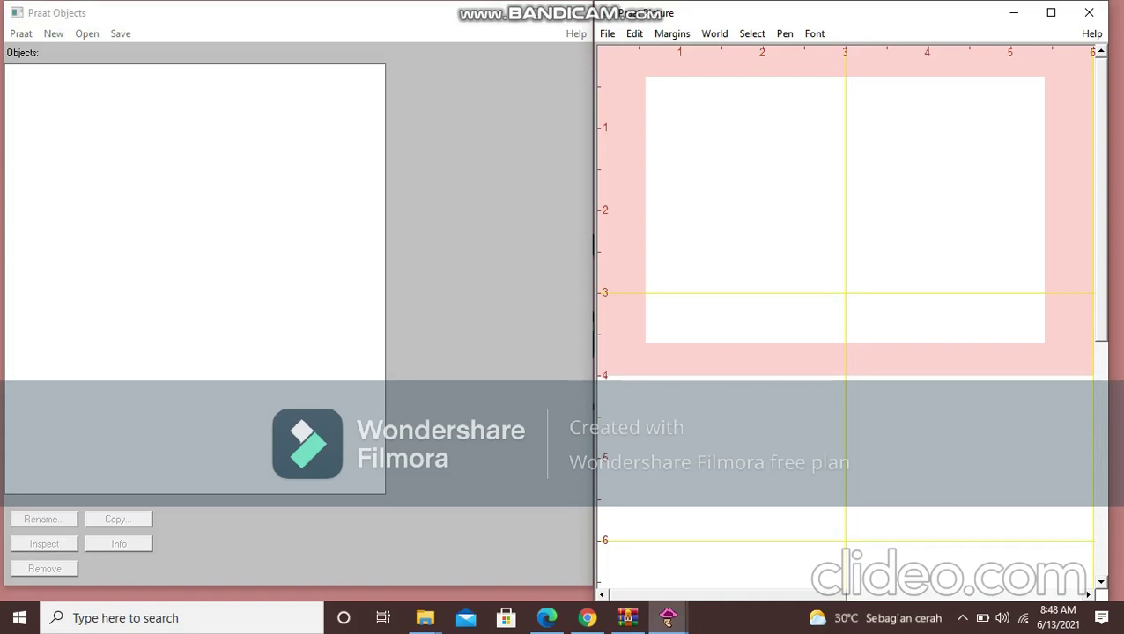
click(21, 34)
mouse_move(53, 34)
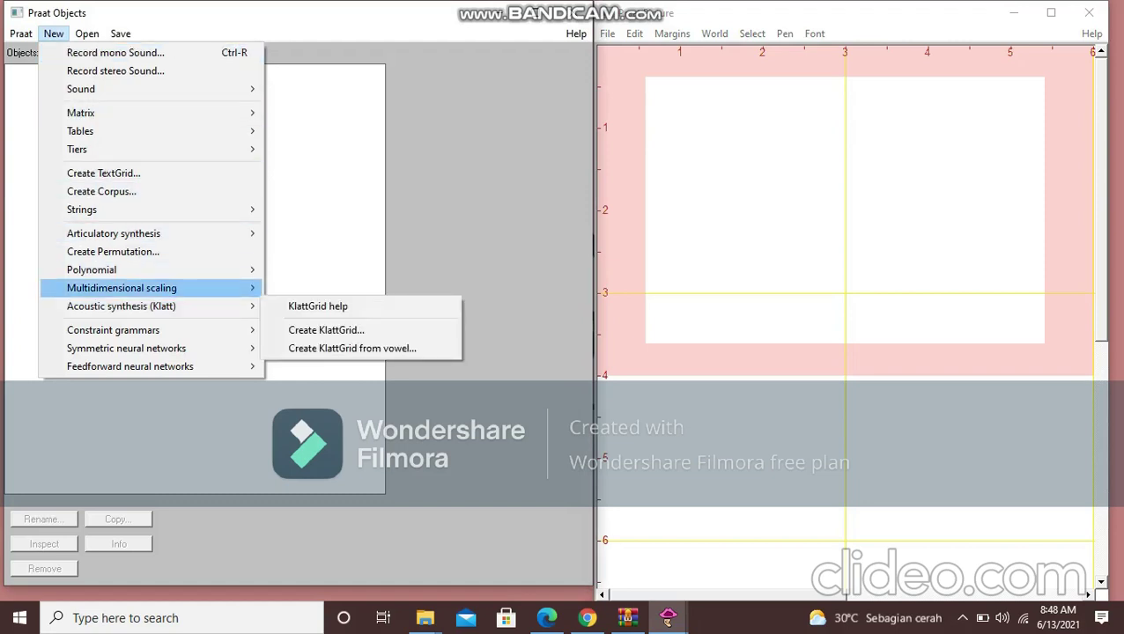
mouse_move(132, 131)
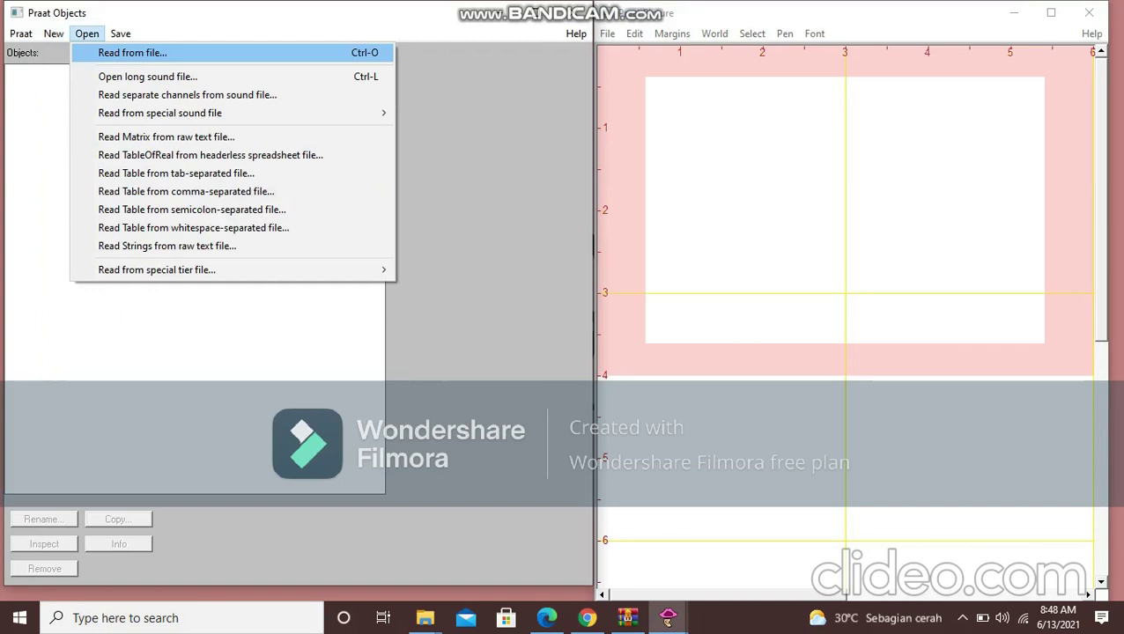
click(86, 33)
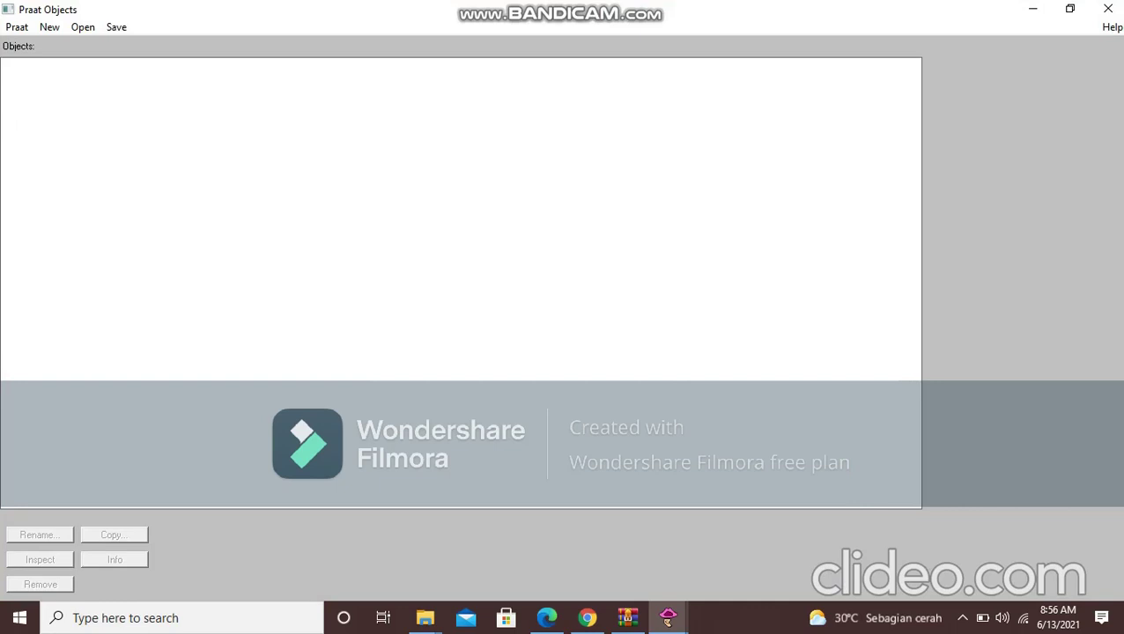
Open the sound recorder for a mono sound and name the recording "file 01".
click(49, 28)
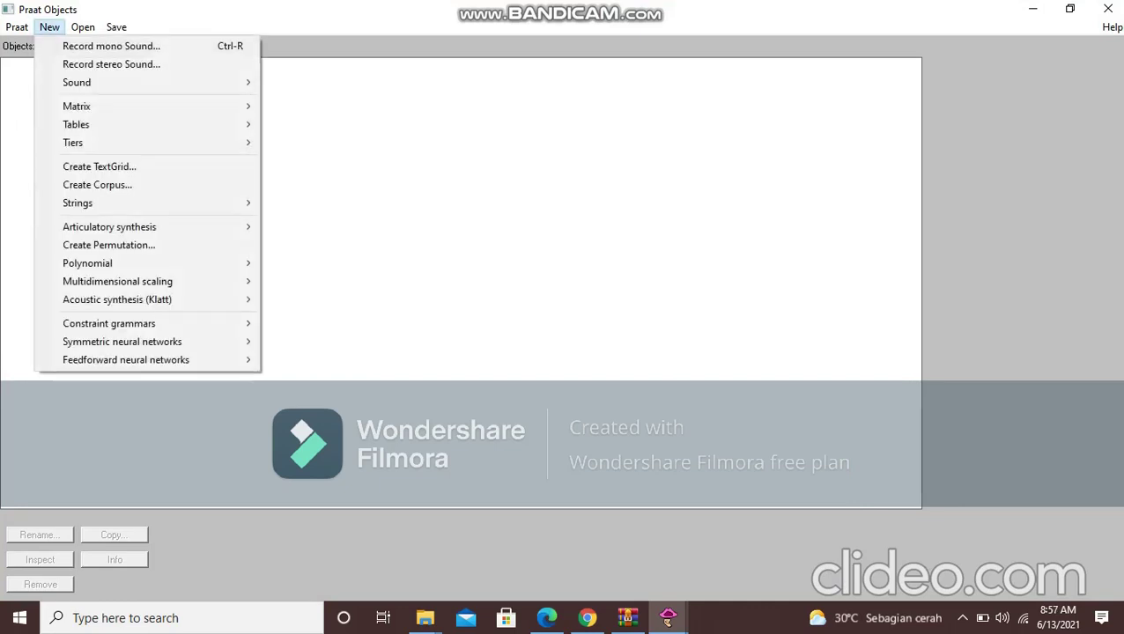
key(Right)
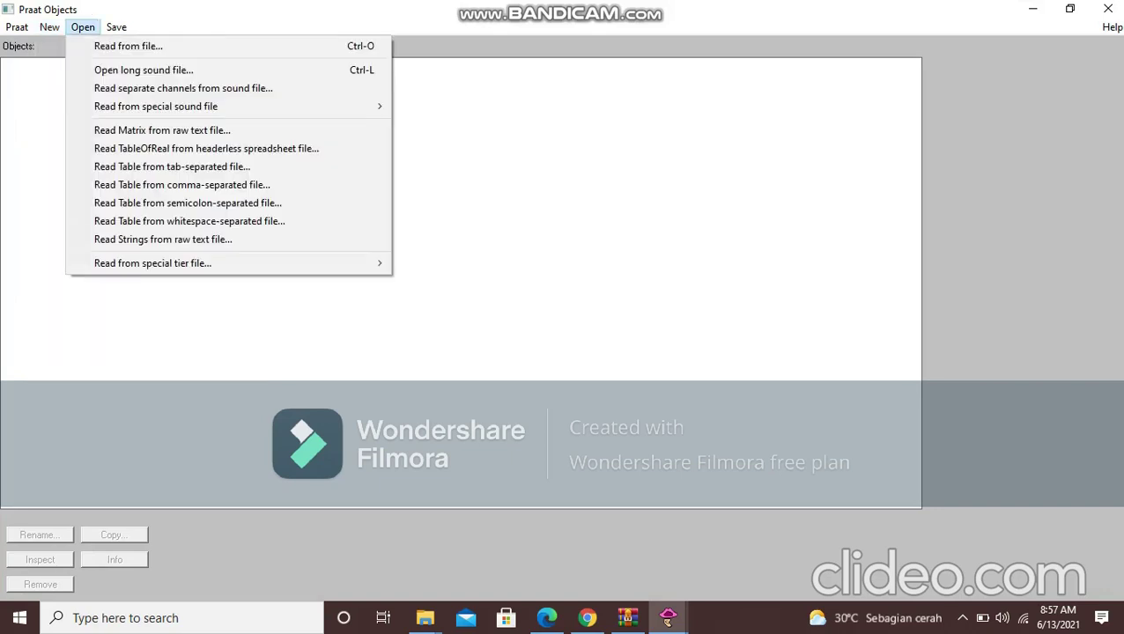
key(Down)
key(Left)
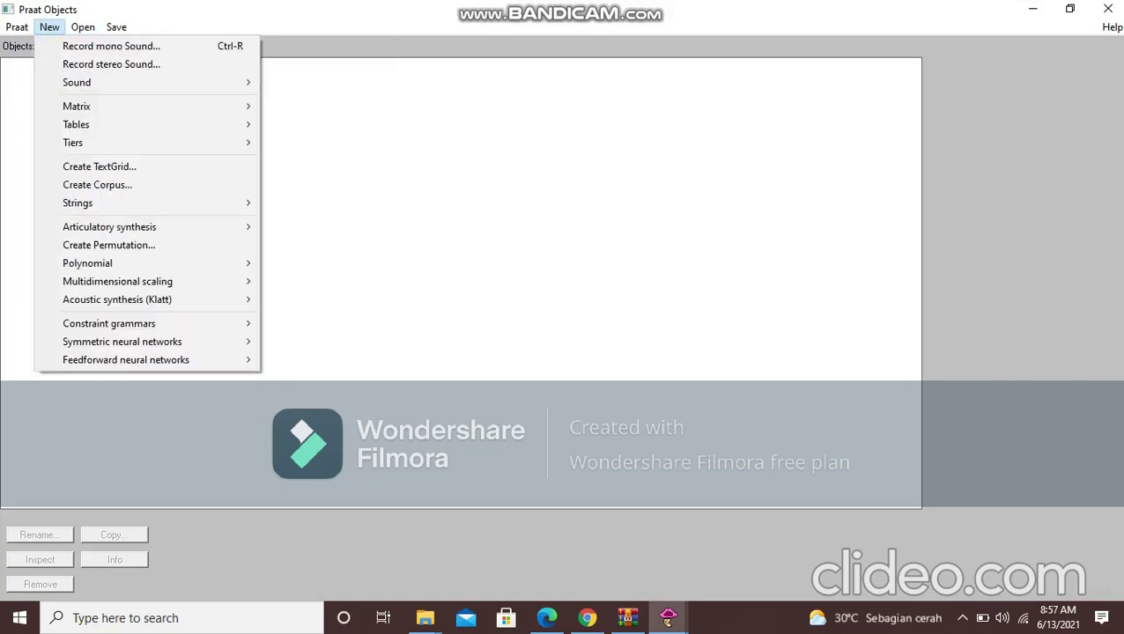
key(Right)
key(Left)
key(Down)
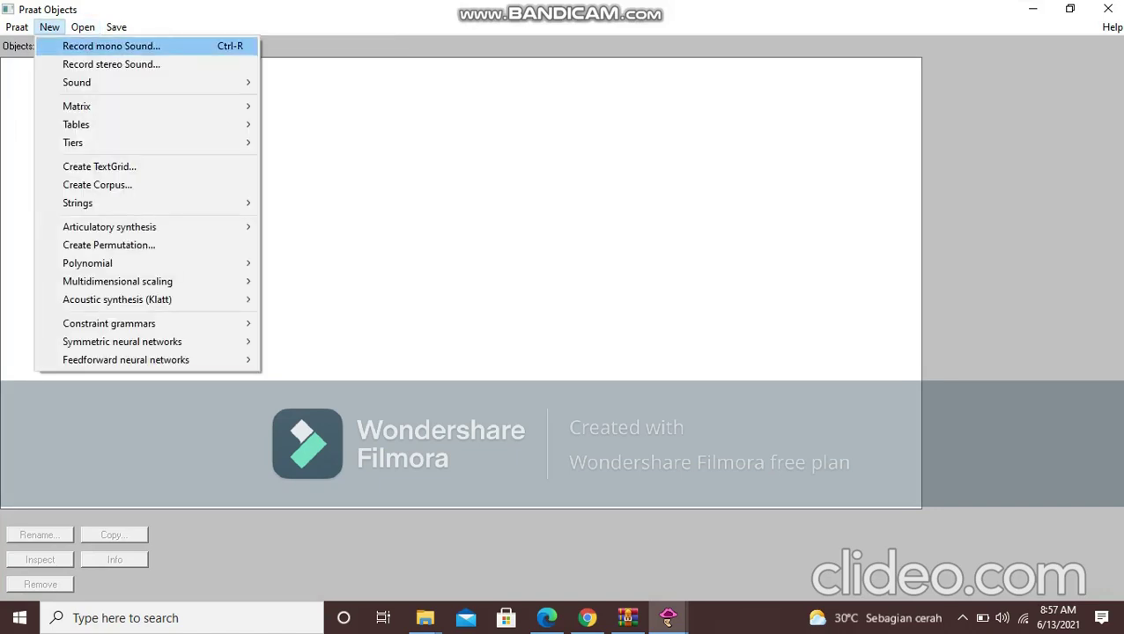
key(Return)
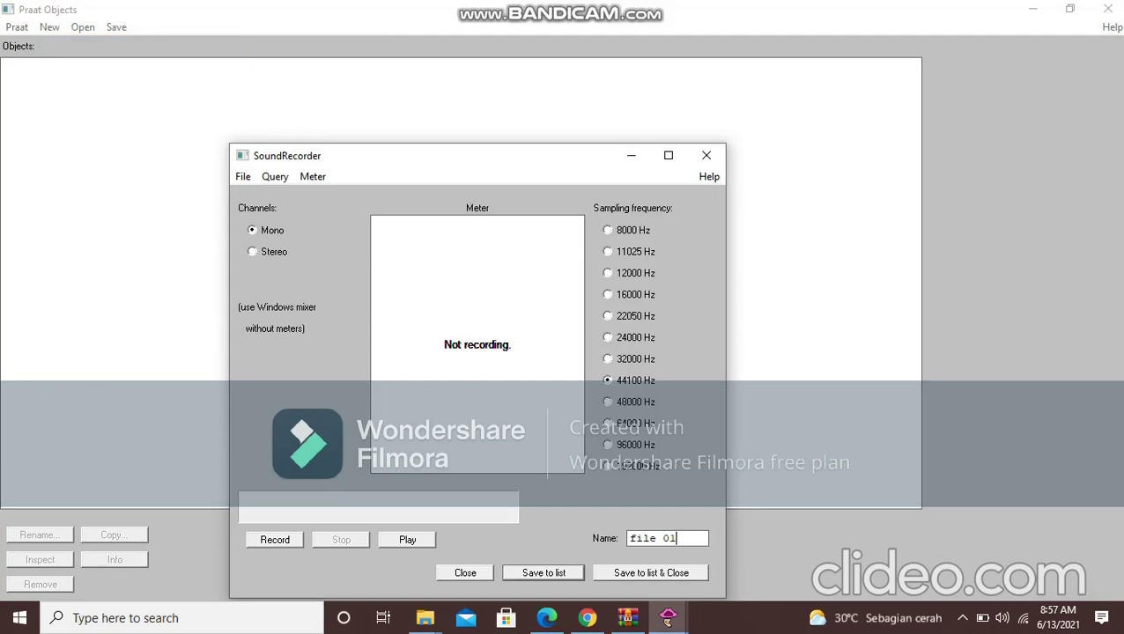
Record a mono sound at 44100 Hz and save it to the object list twice.
click(275, 539)
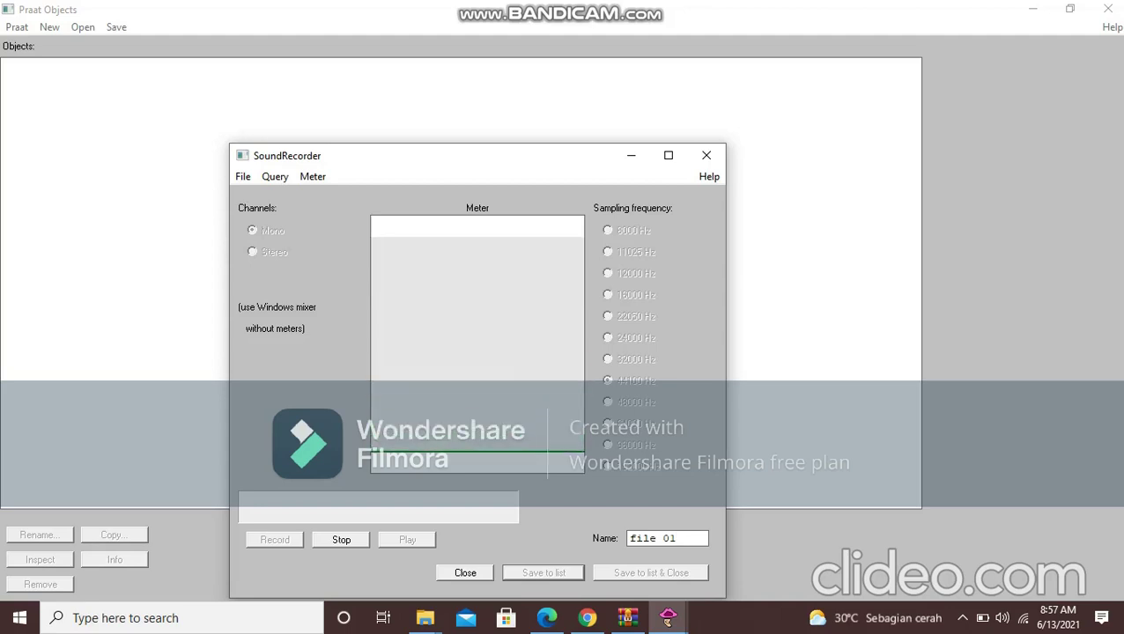
click(341, 539)
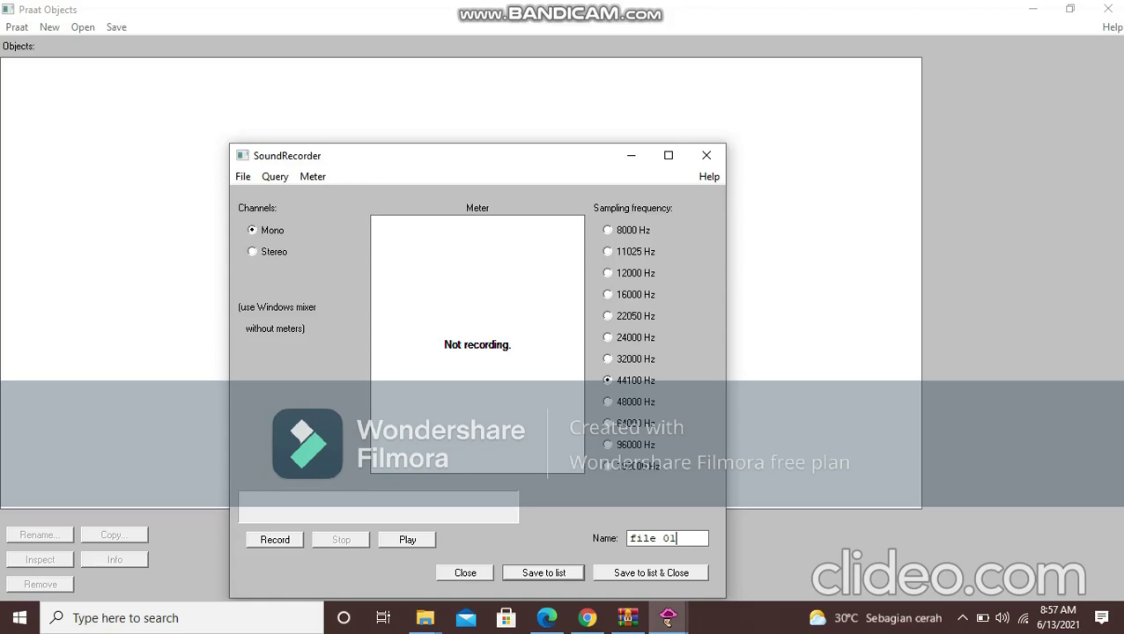
key(Return)
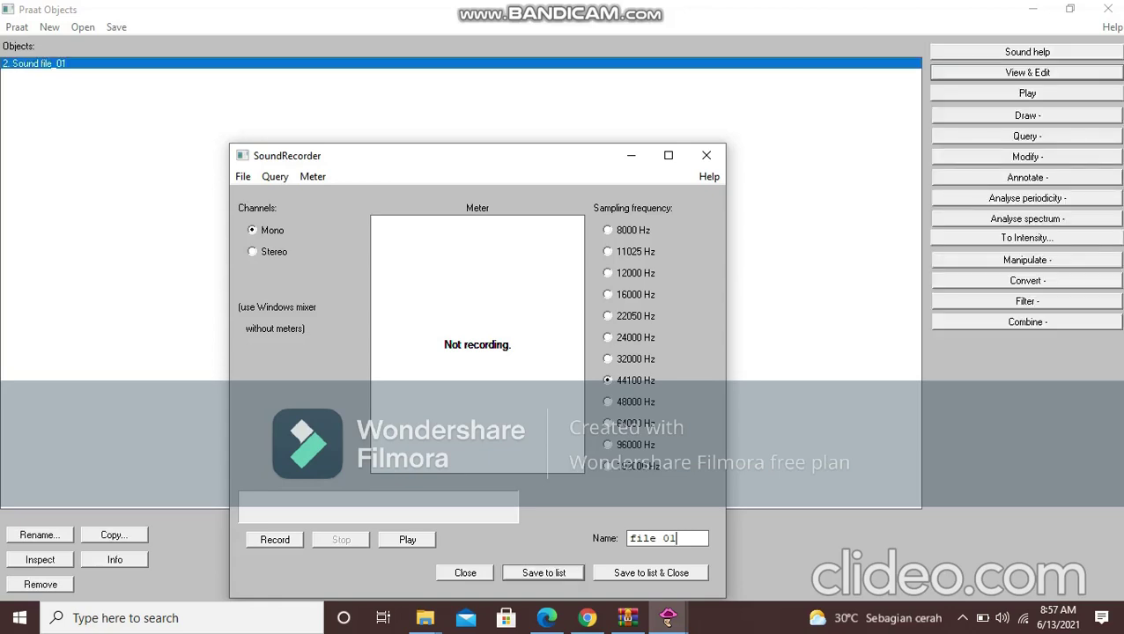
key(Return)
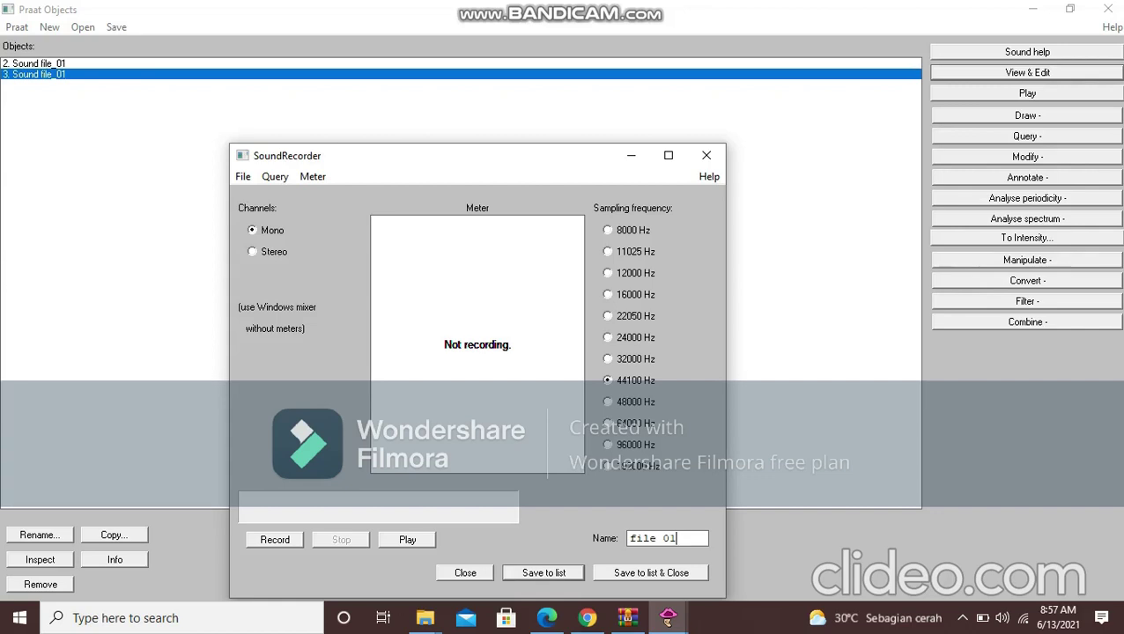
Play both recorded sounds from the object list and remove the second one.
click(36, 63)
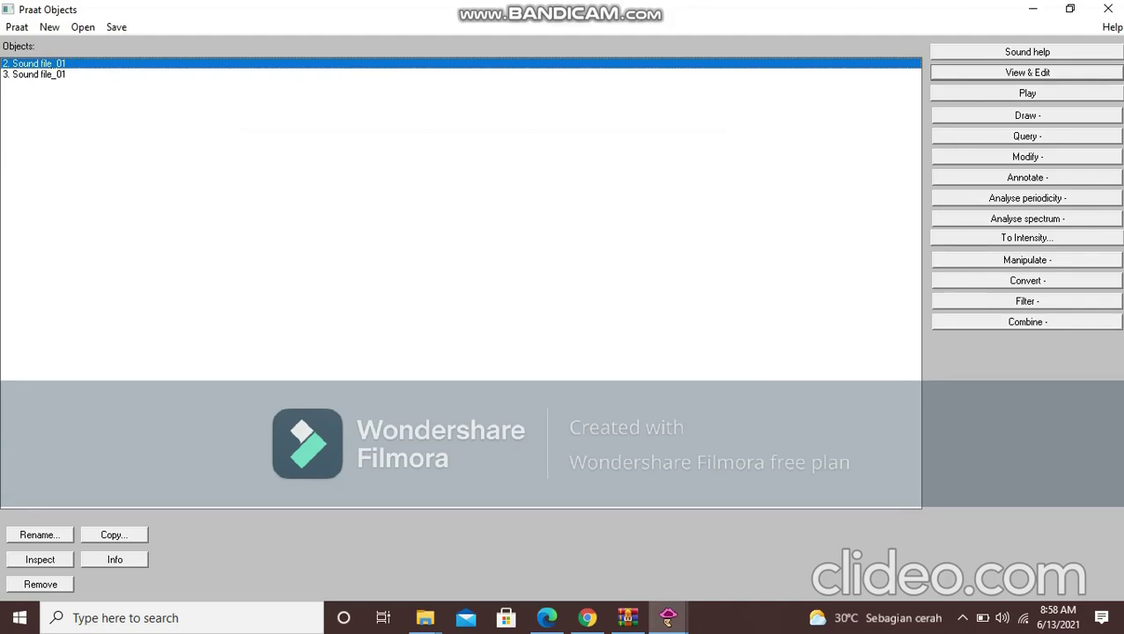
click(1027, 92)
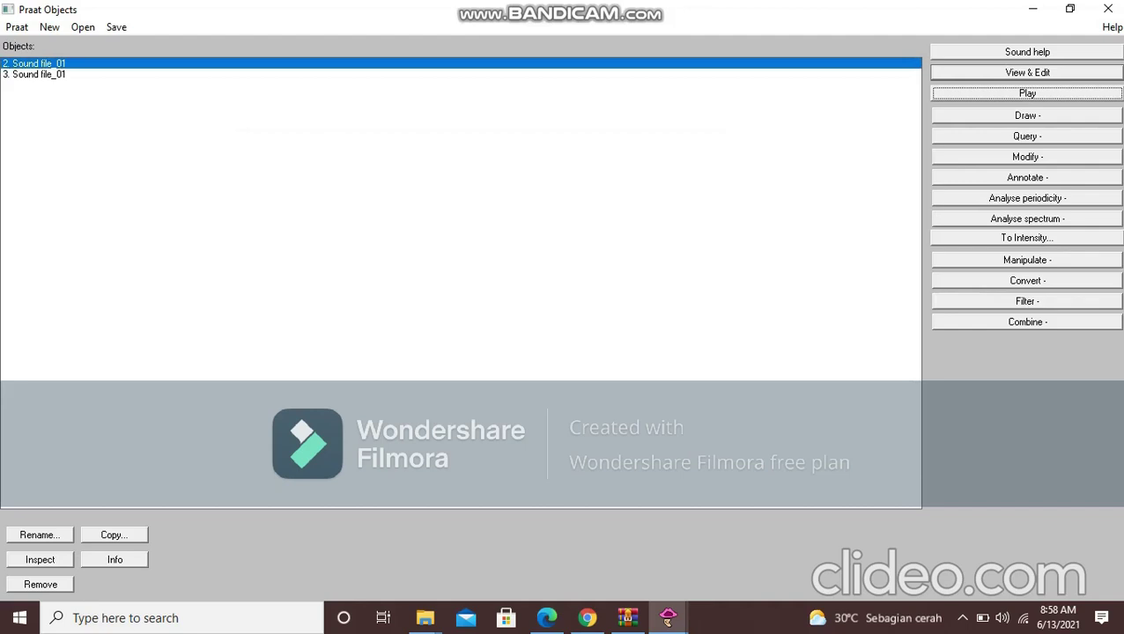
click(35, 74)
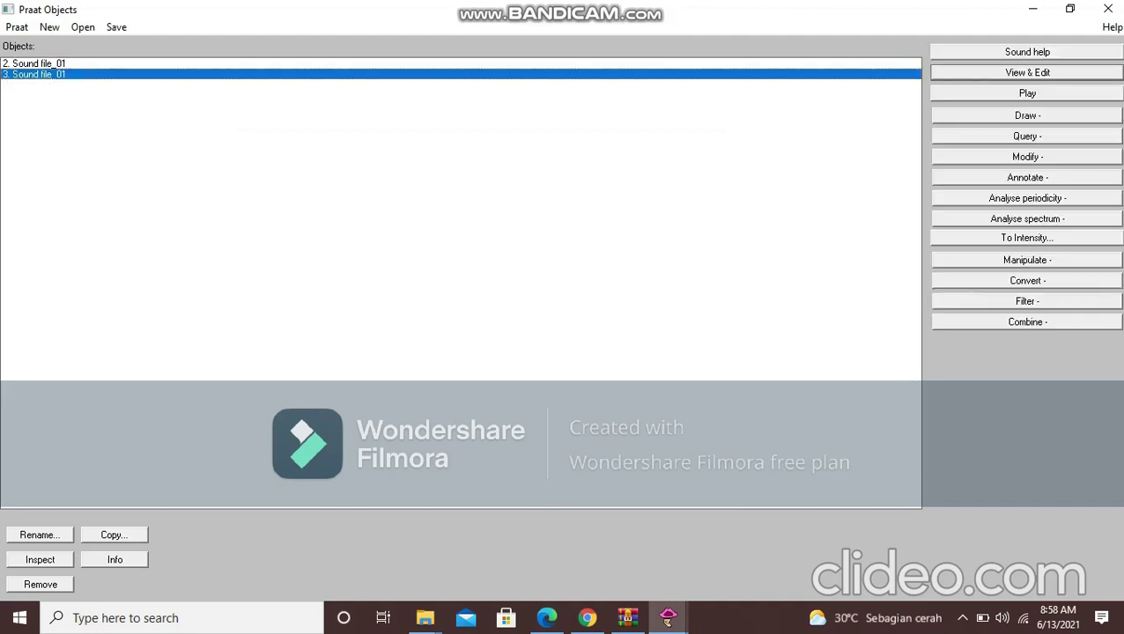
click(1027, 92)
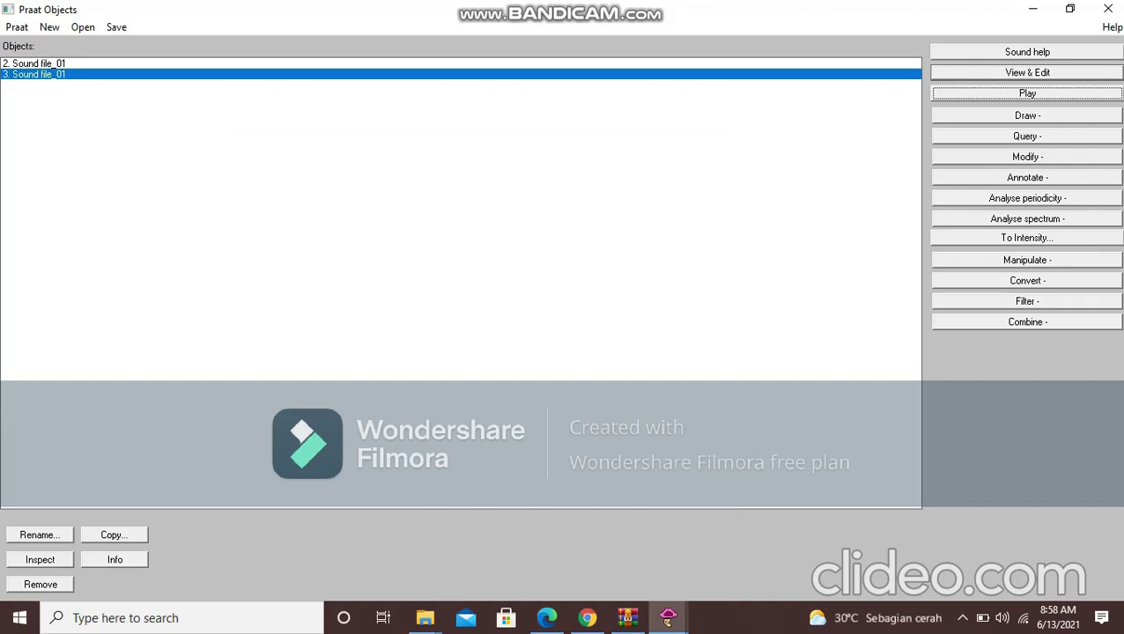
click(40, 584)
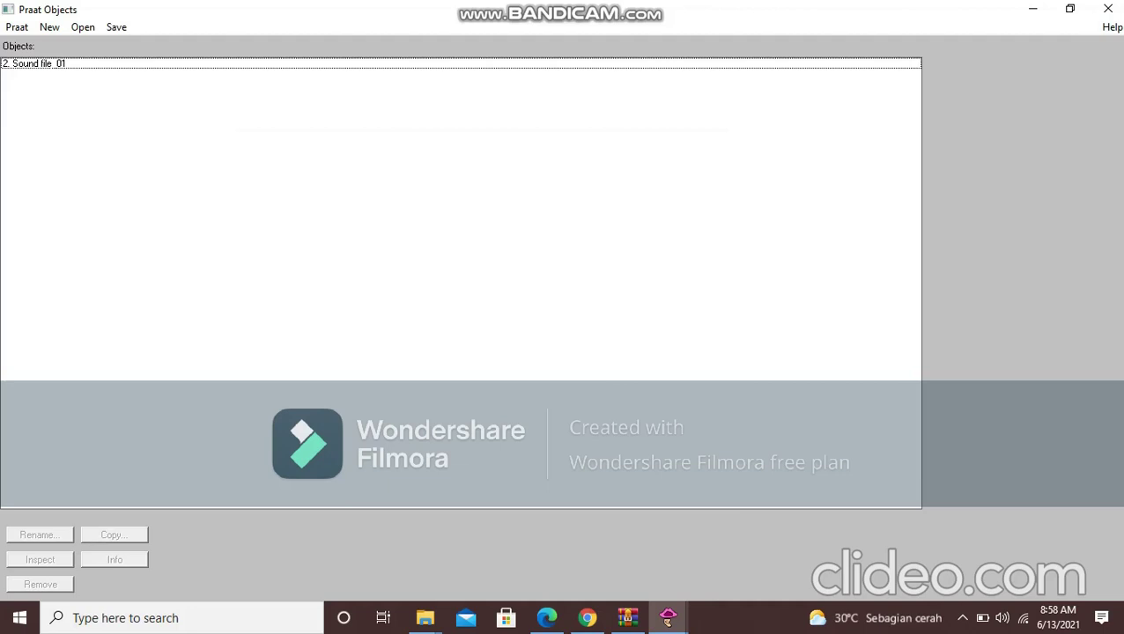
Save the remaining sound as a WAV file named file_01 in the Documents > Praat folder.
click(33, 63)
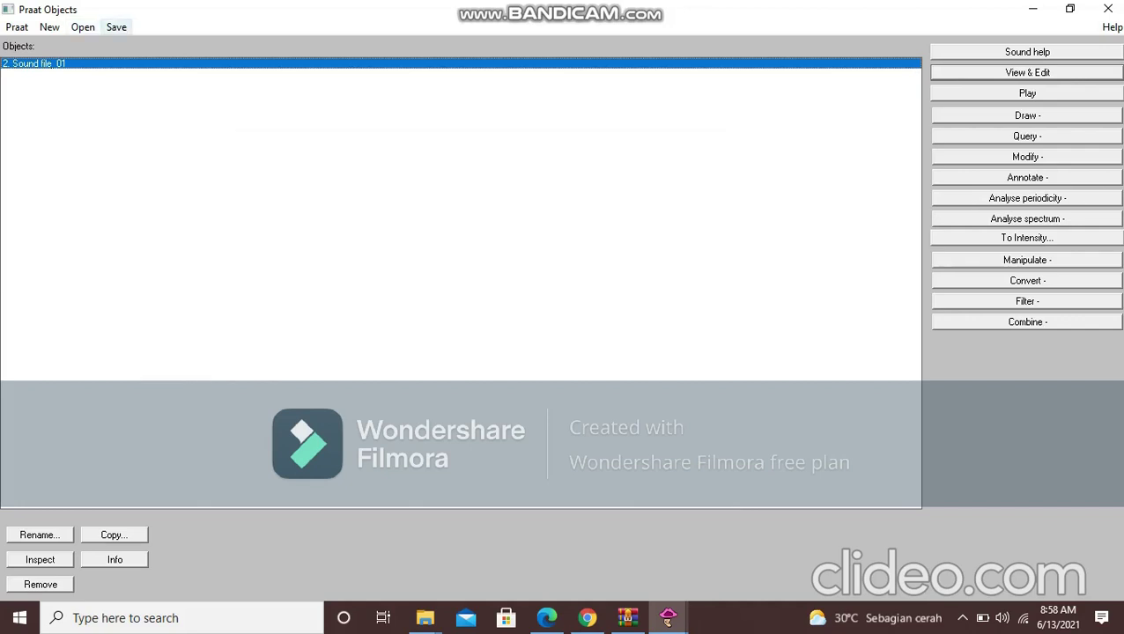
click(116, 26)
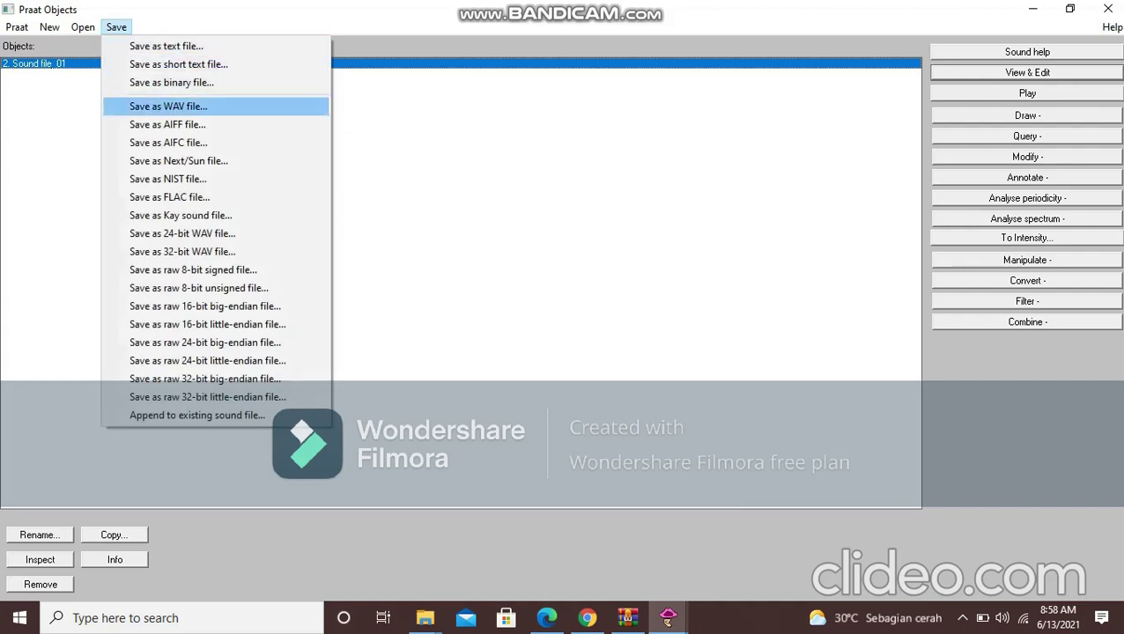
click(168, 105)
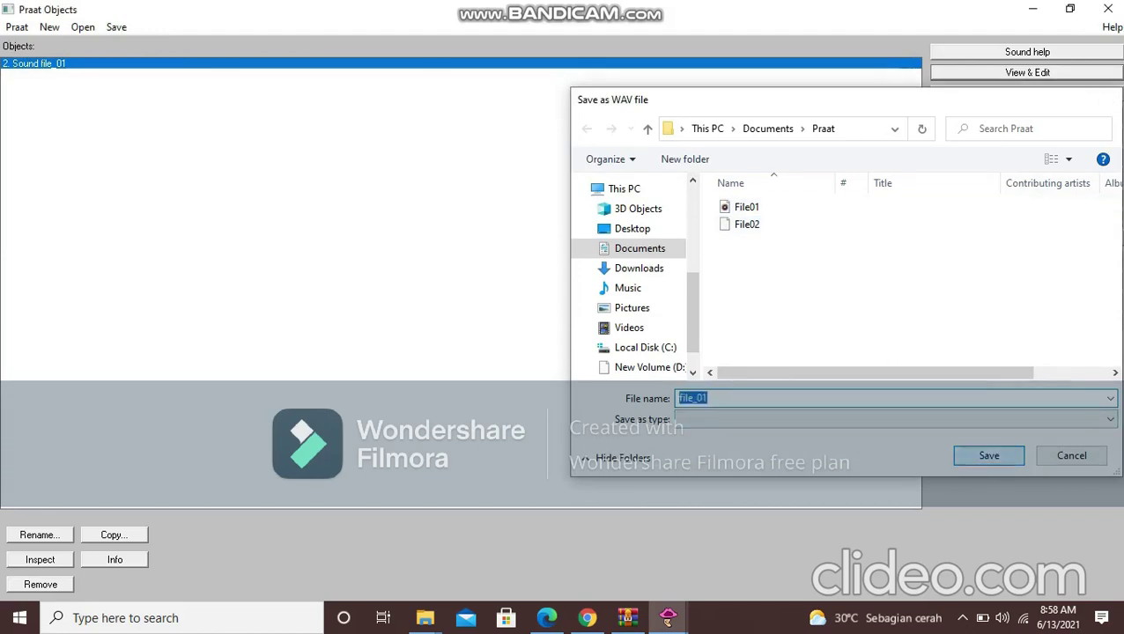
key(Return)
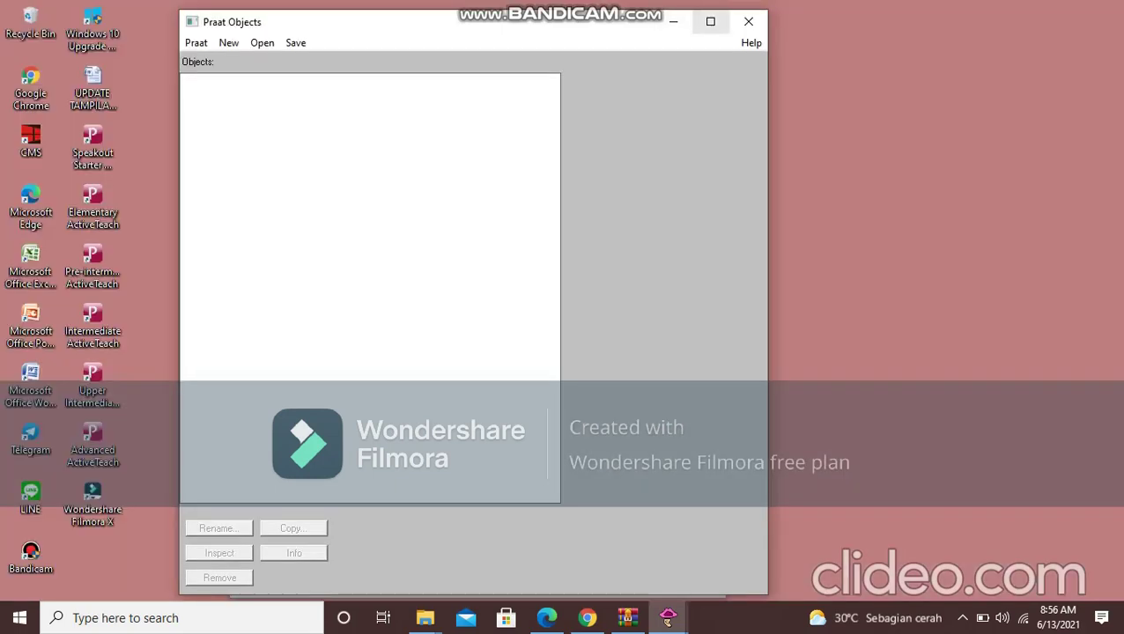
Maximize the Praat Objects window and open the mono sound recorder with the name "file 01".
click(709, 20)
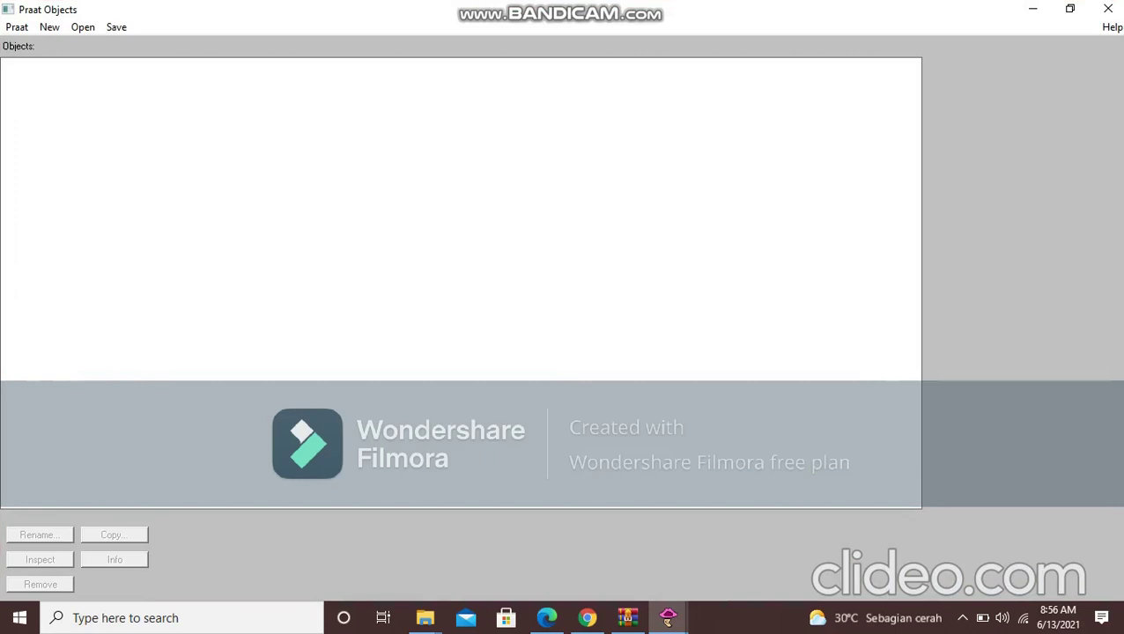
click(50, 27)
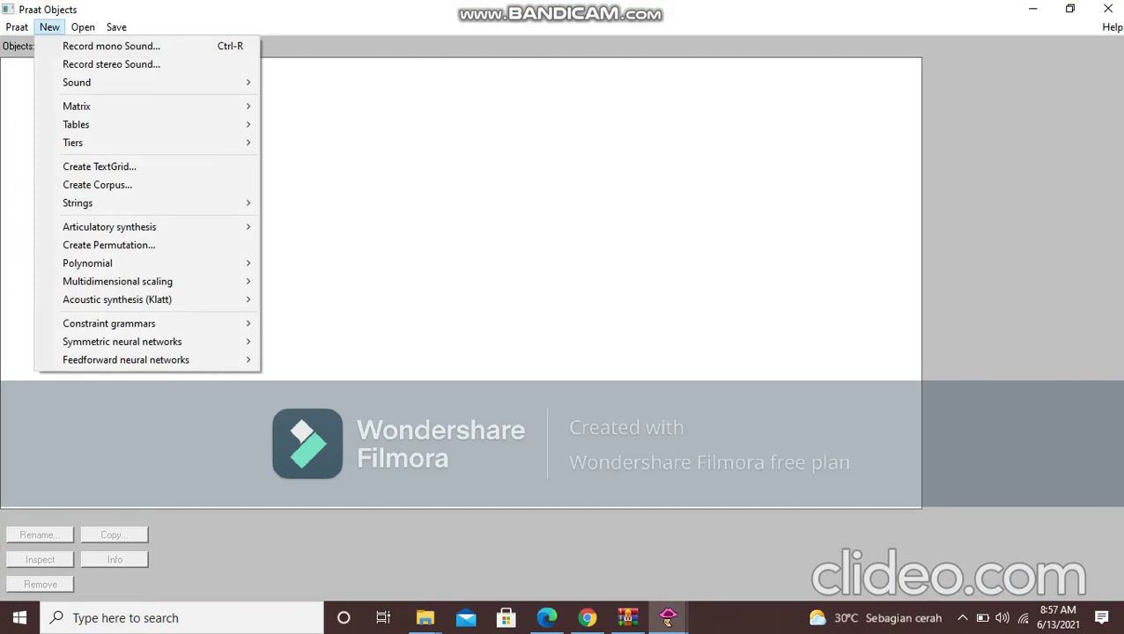
key(Right)
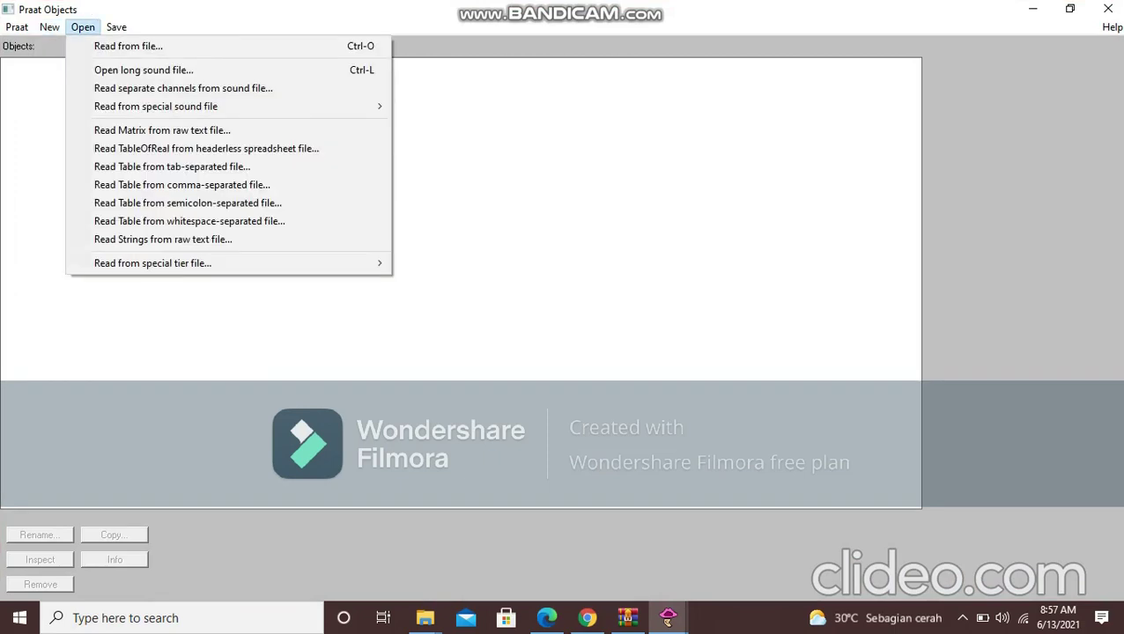
key(Down)
key(Left)
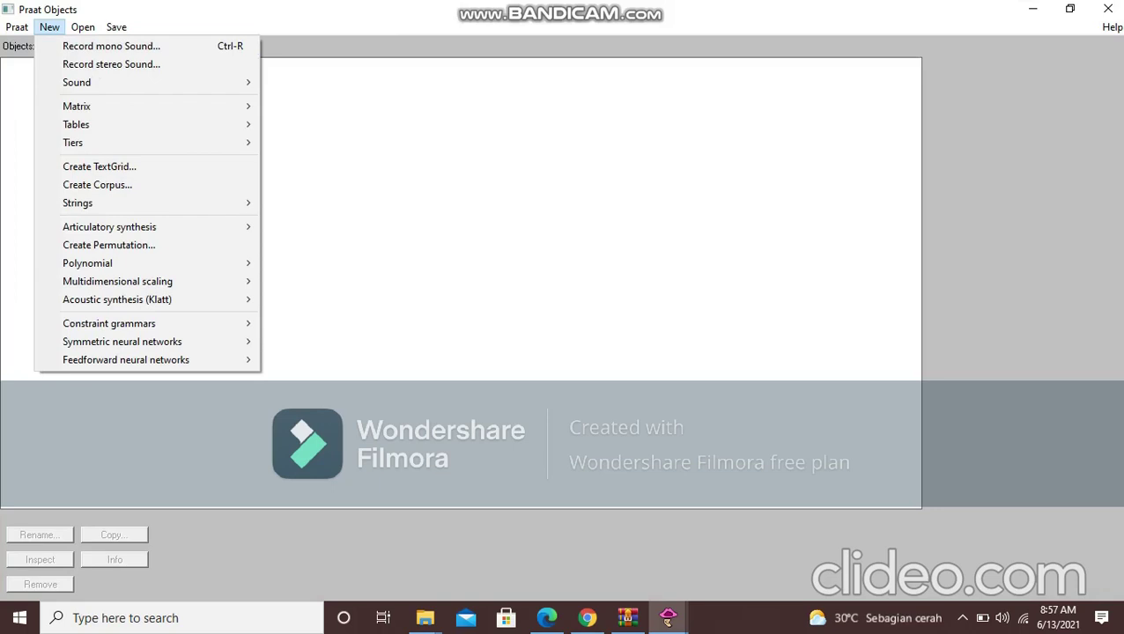
key(Right)
key(Left)
key(Down)
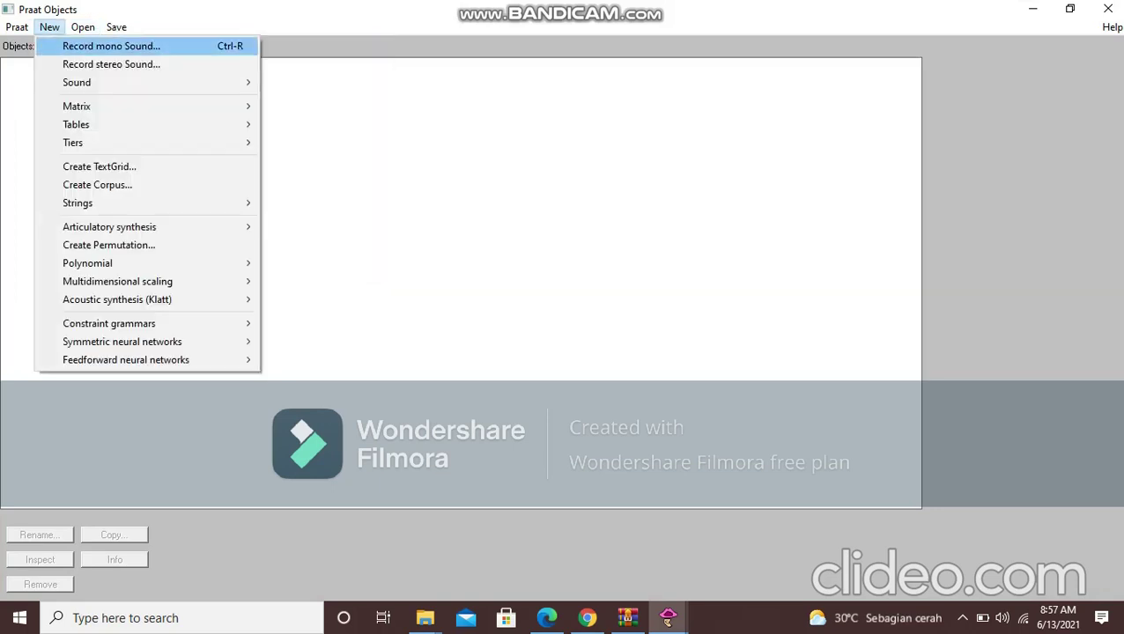
key(Return)
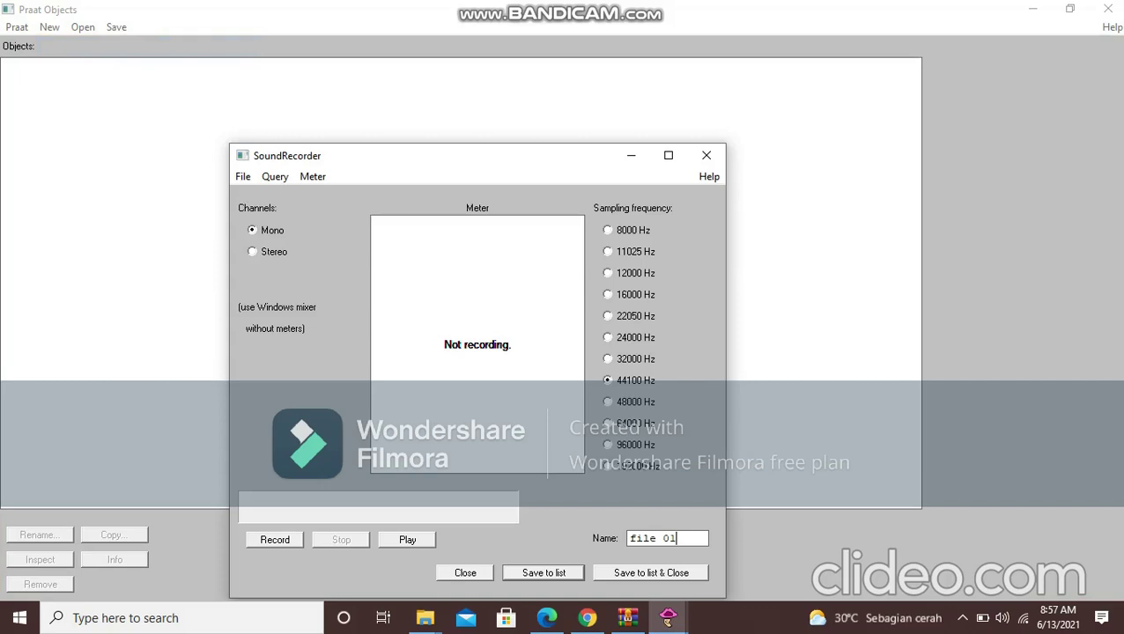
Record the mono sound "file 01" at 44100 Hz and add it to the object list twice.
click(274, 539)
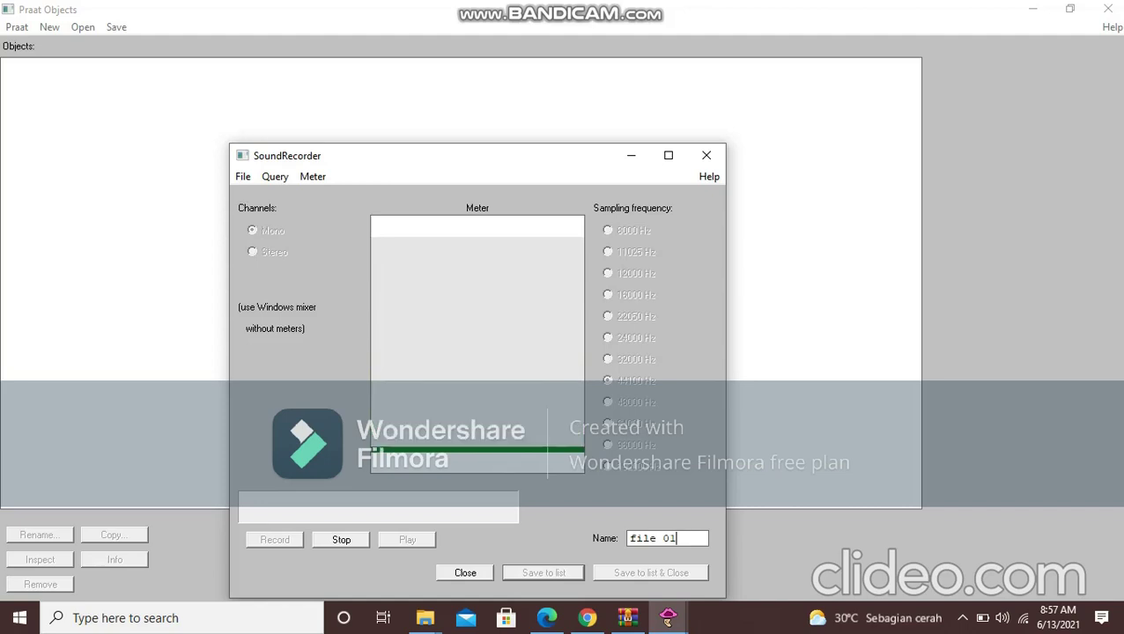
click(341, 539)
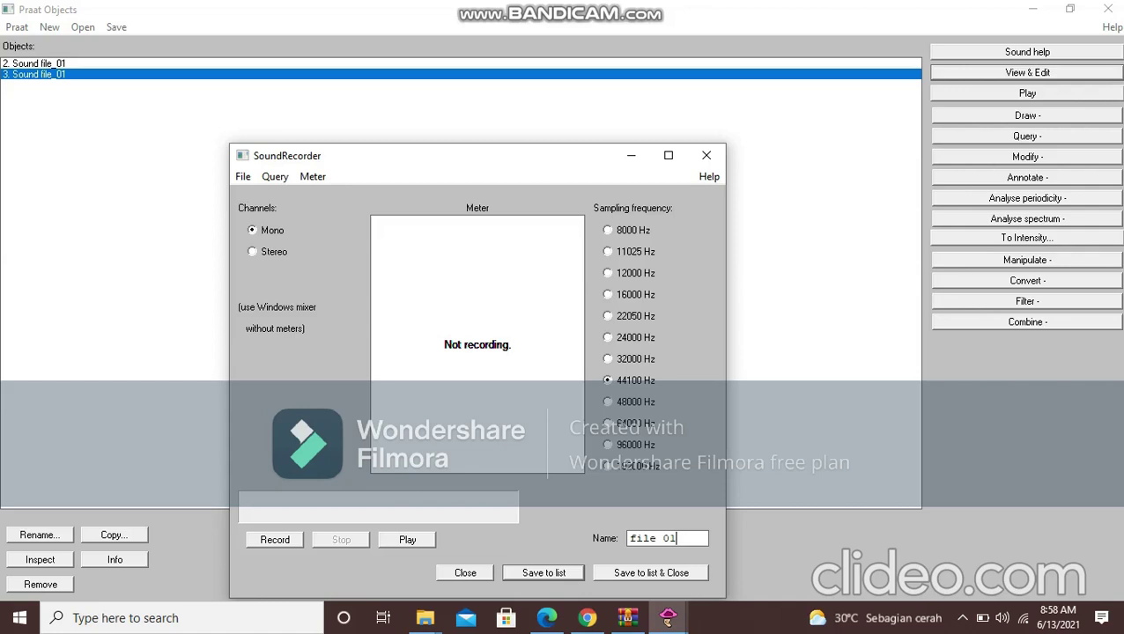
Listen to both file_01 sounds in the object list and remove the second entry.
click(35, 63)
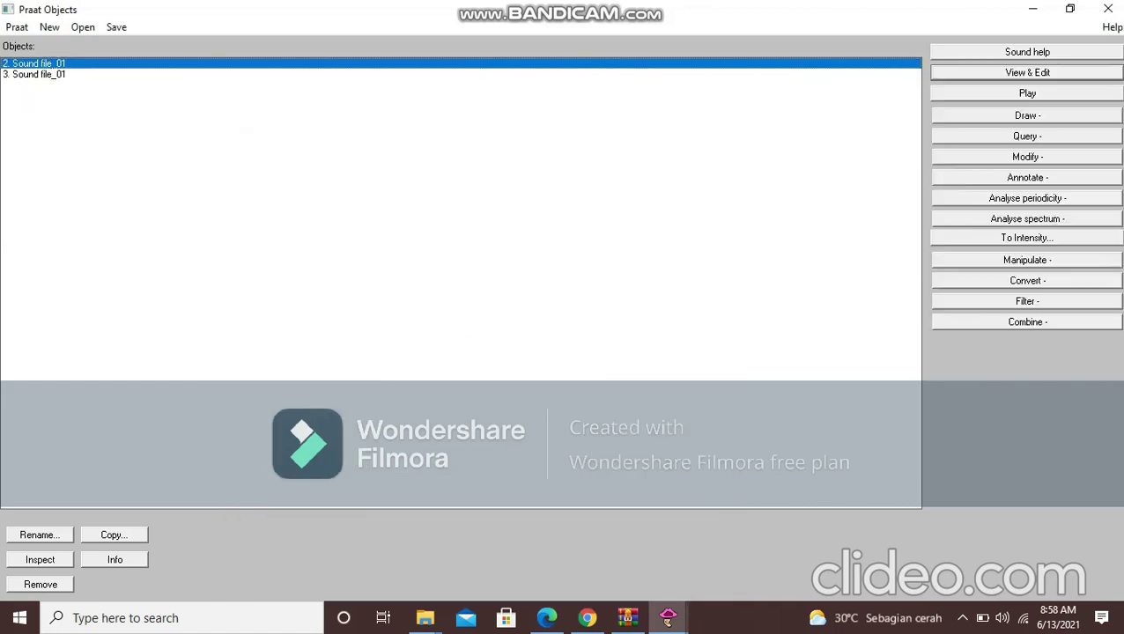
click(1027, 93)
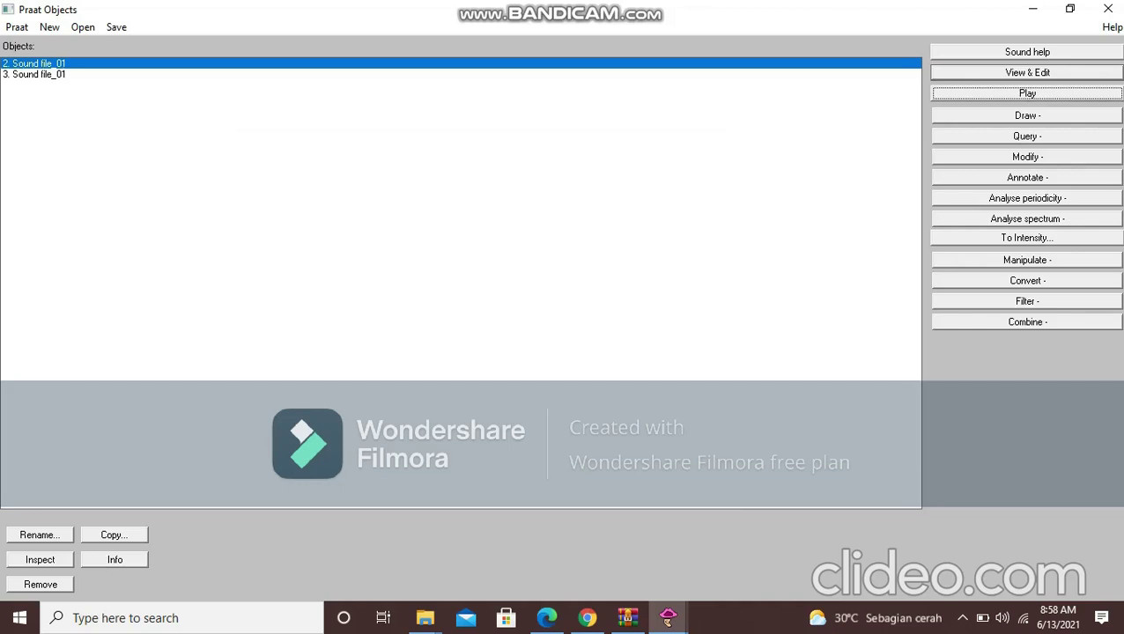
click(35, 74)
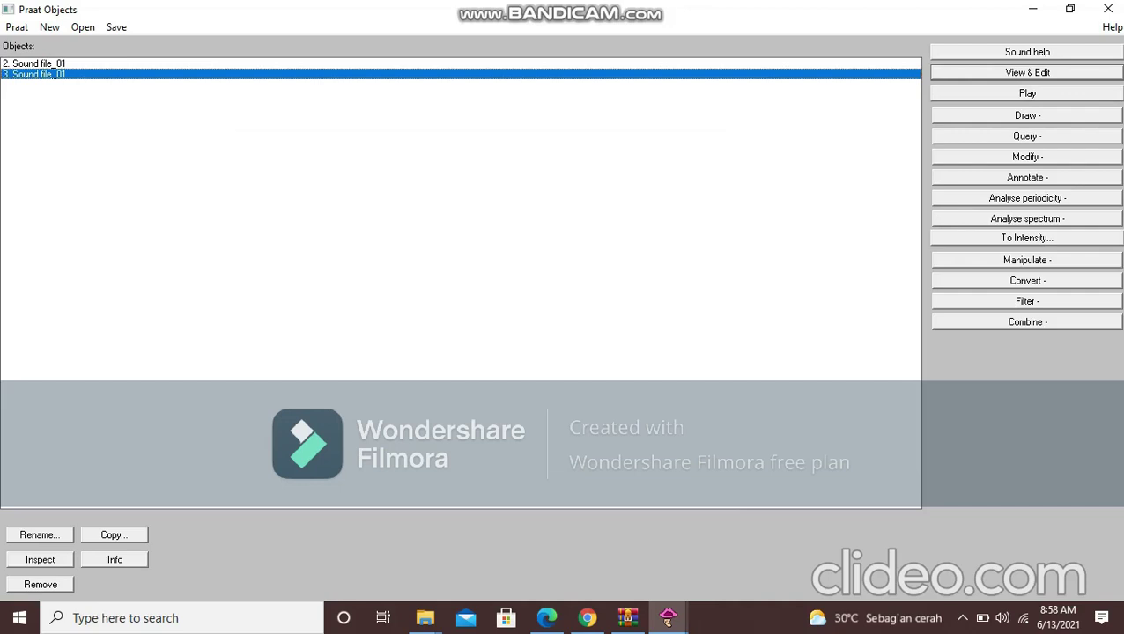
click(1028, 92)
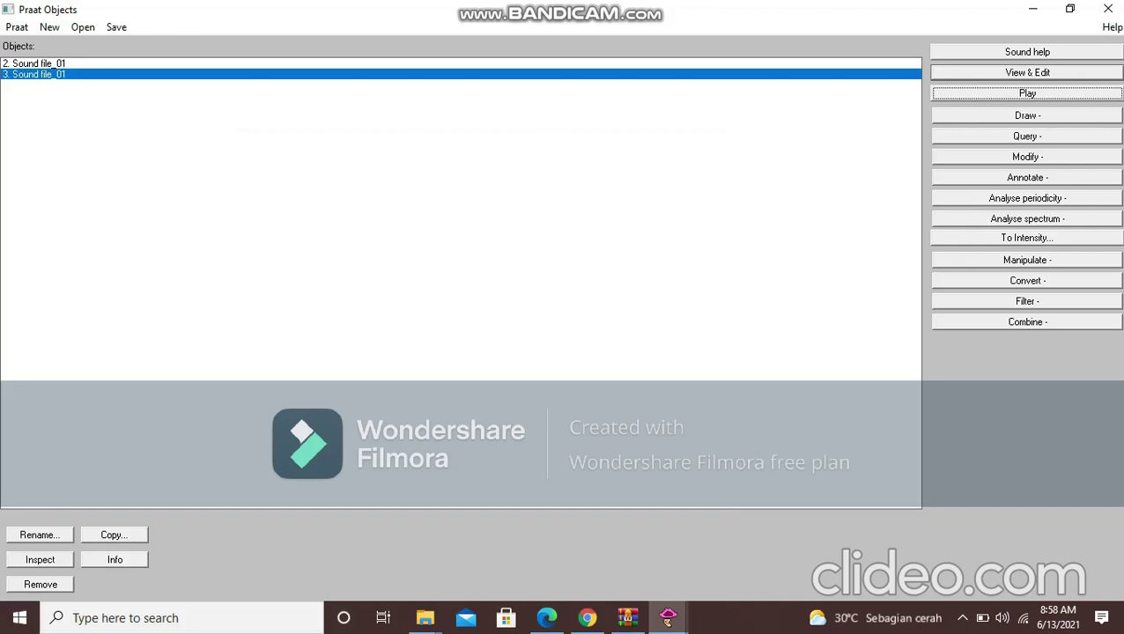
click(40, 584)
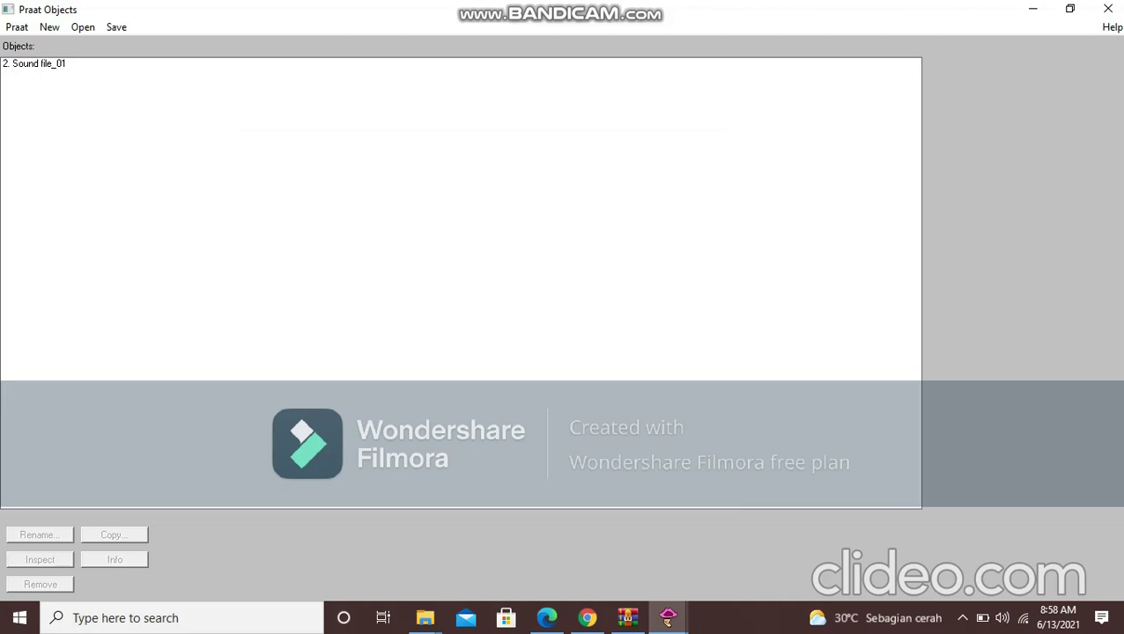
key(Tab)
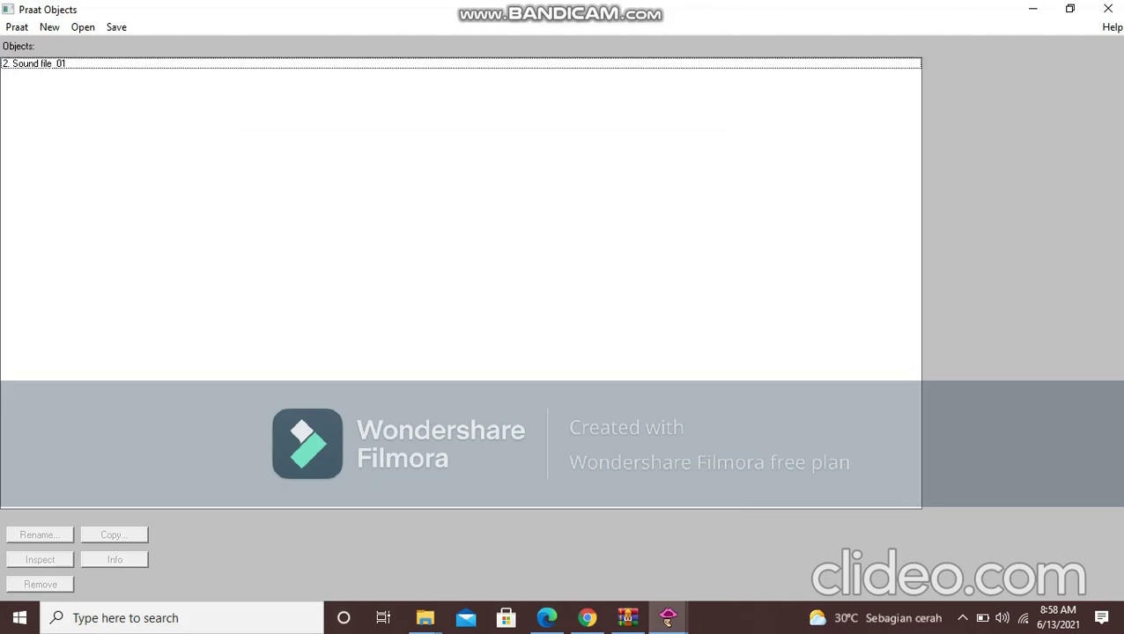
Save the remaining sound as a WAV file named file_01 in Documents > Praat.
click(34, 63)
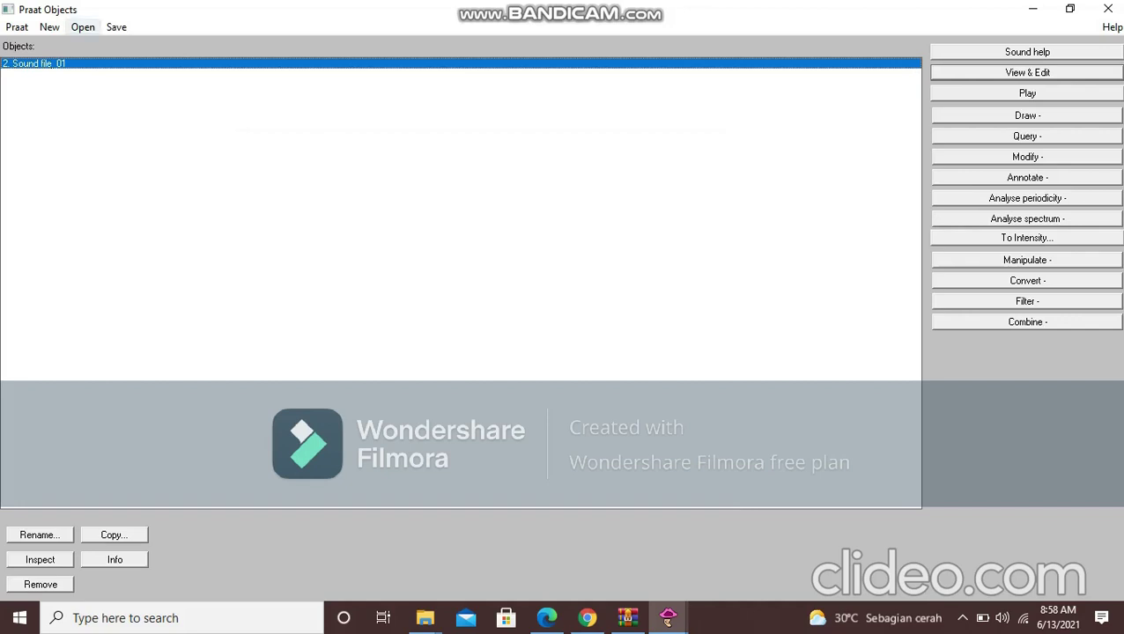
click(116, 27)
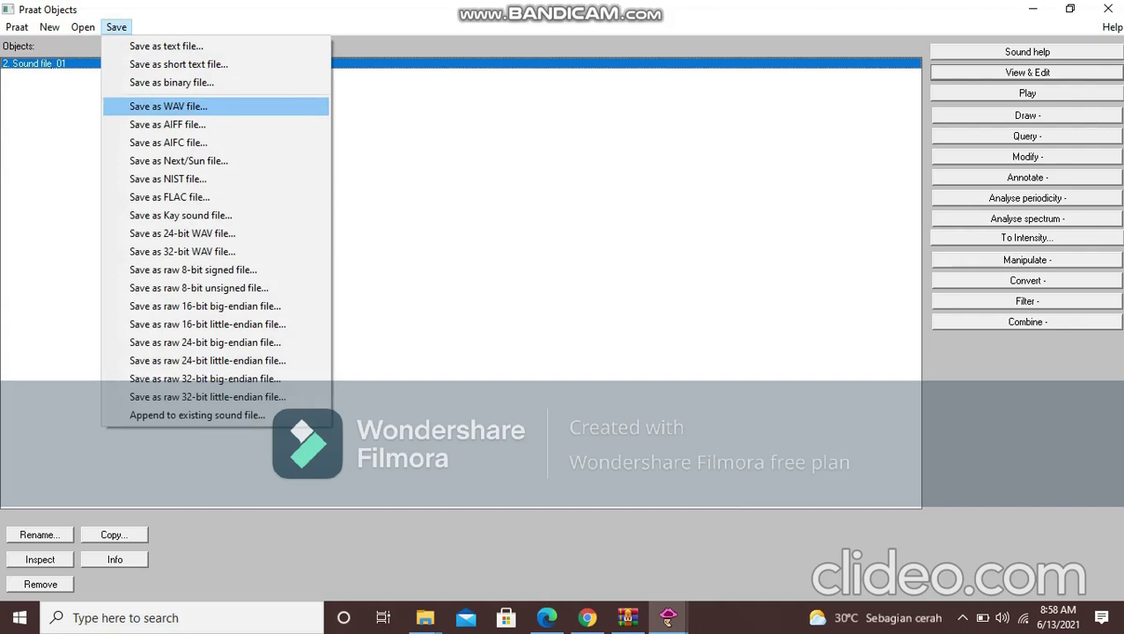
click(169, 106)
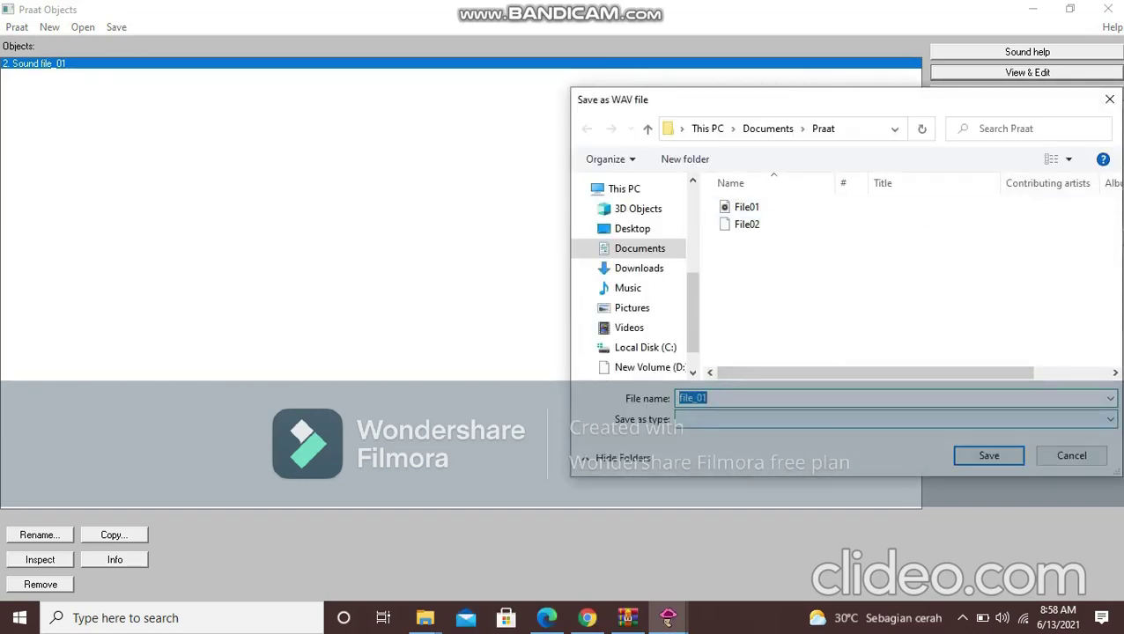
click(707, 398)
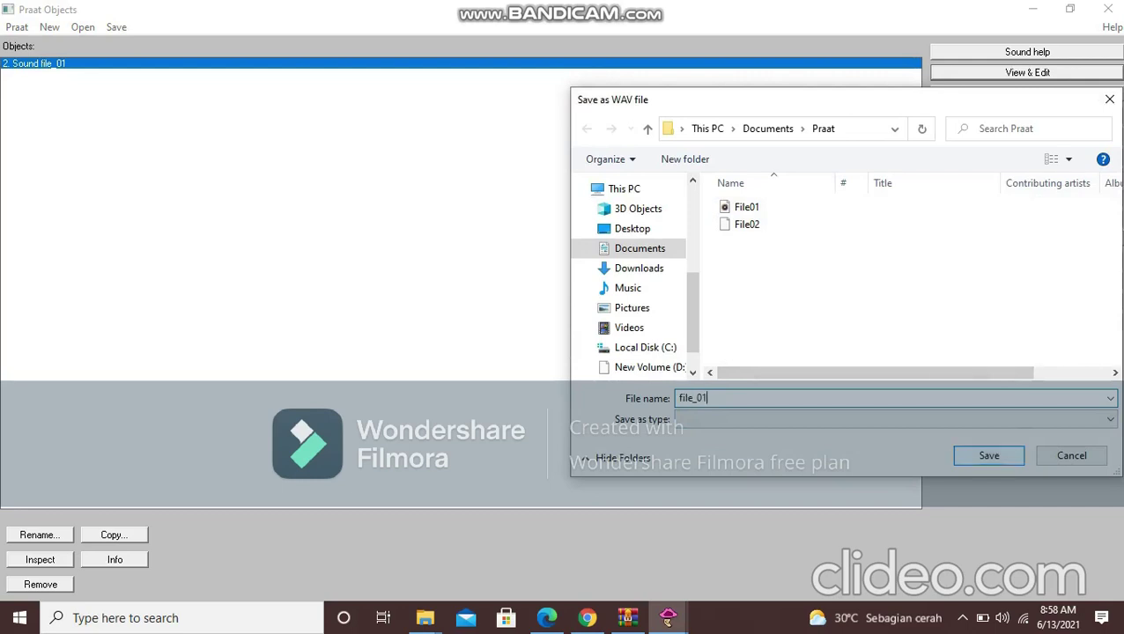
click(988, 455)
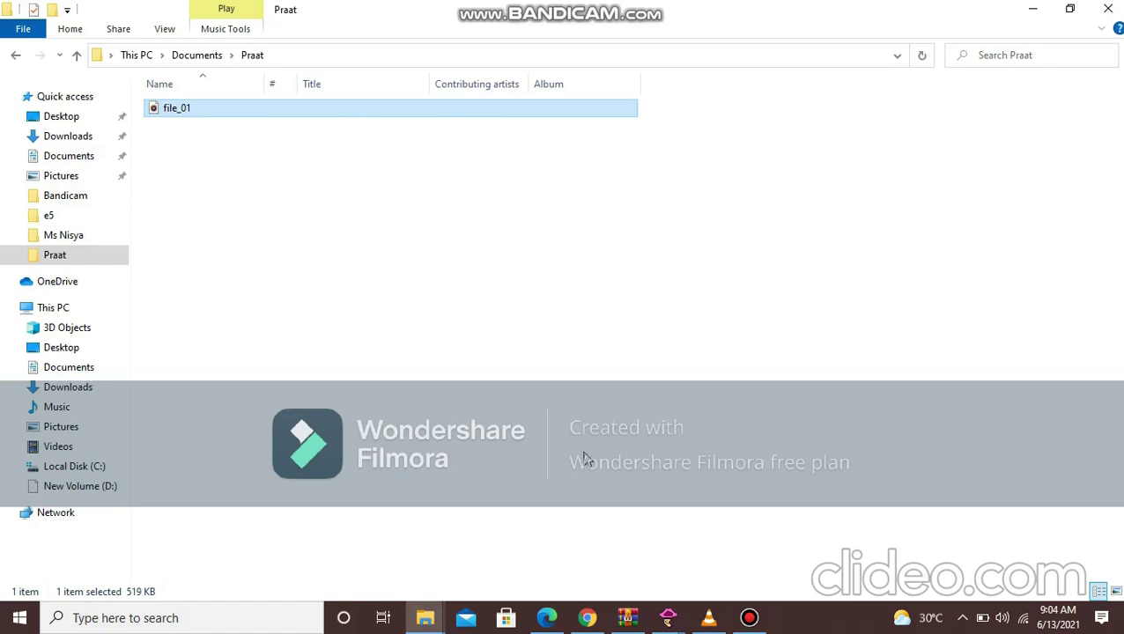
Return to the Praat Objects window and review the Info report of the file_01 sound.
mouse_move(674, 615)
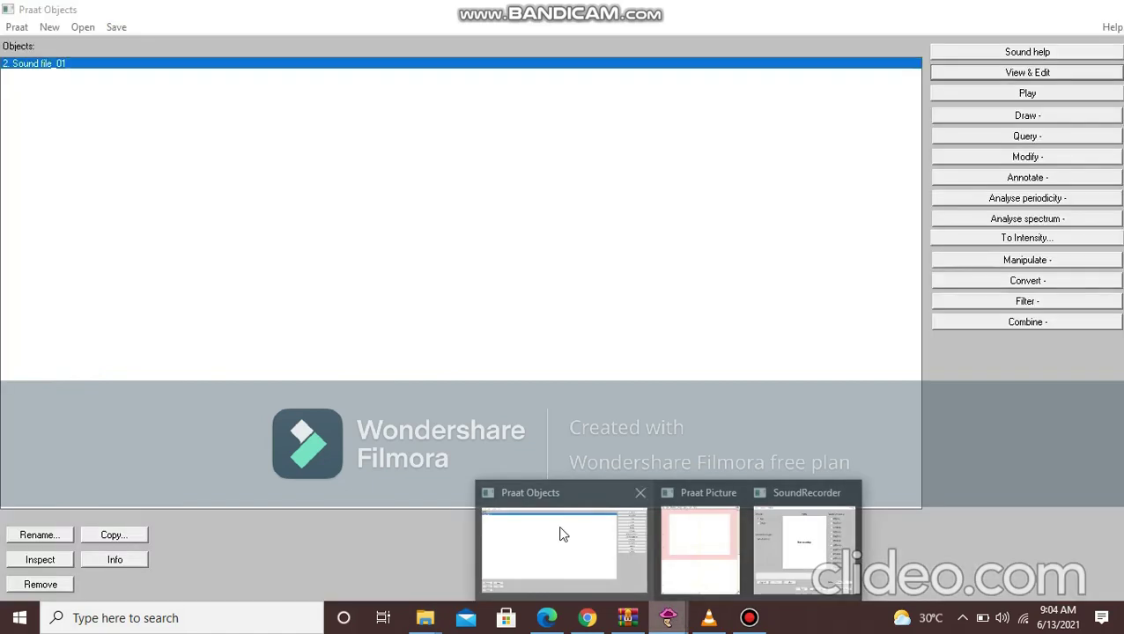
click(564, 534)
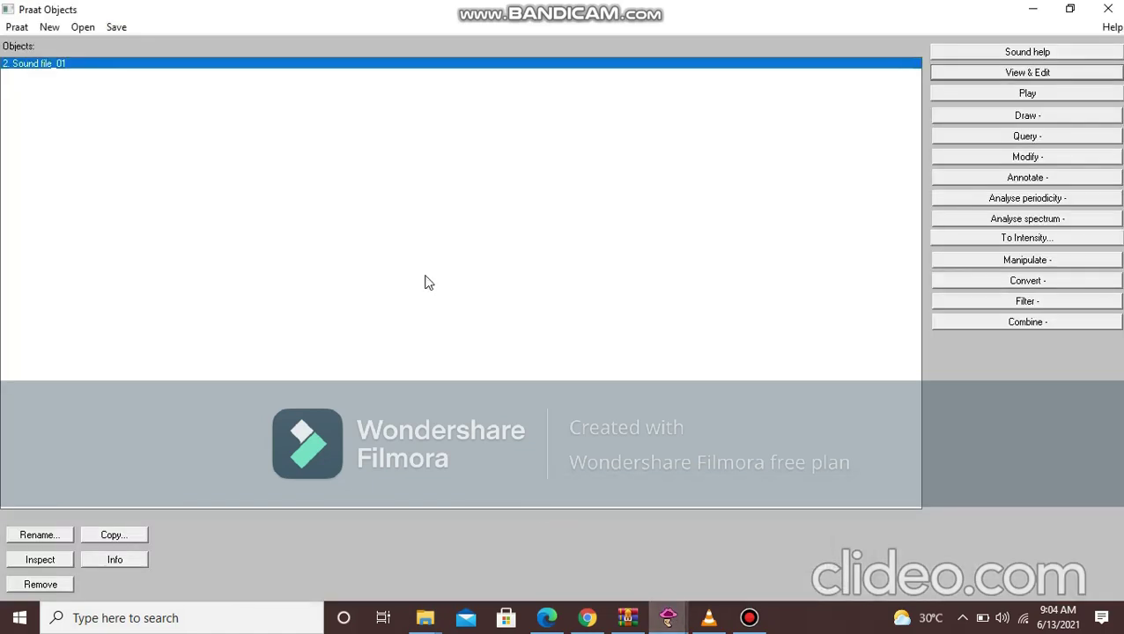
click(129, 568)
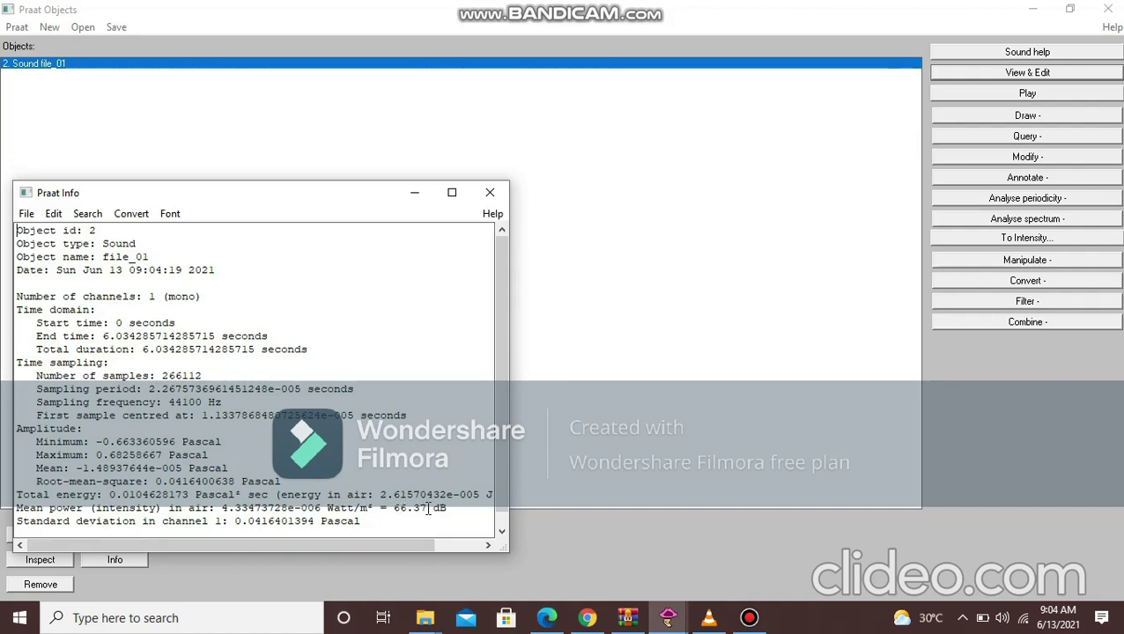
click(495, 195)
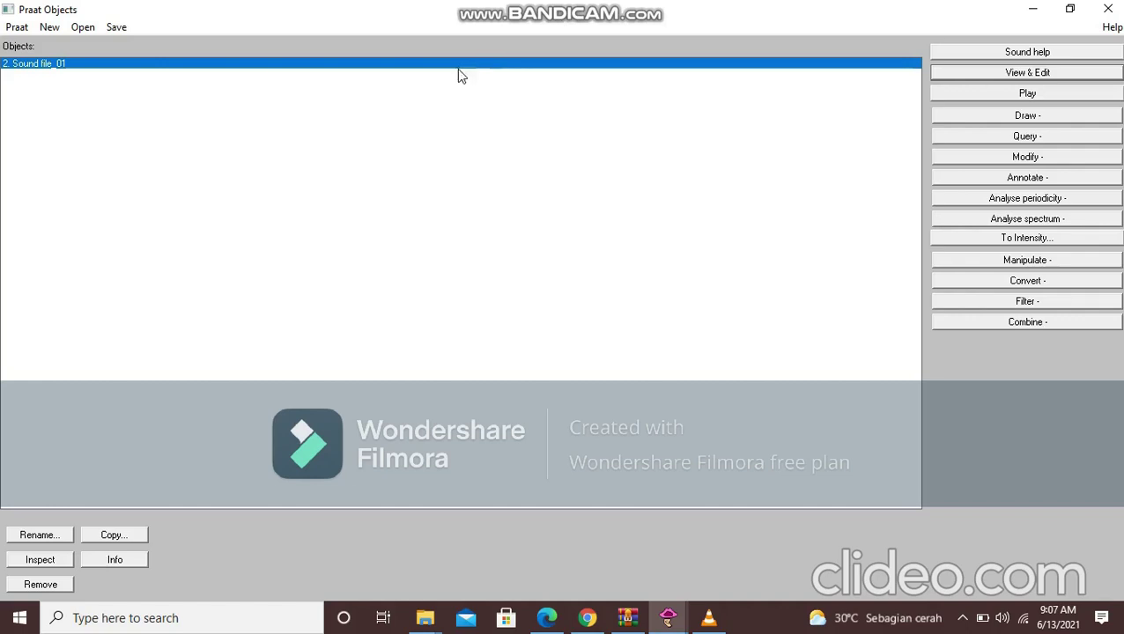
Read the saved file_01 from Documents > Praat into the object list.
click(83, 34)
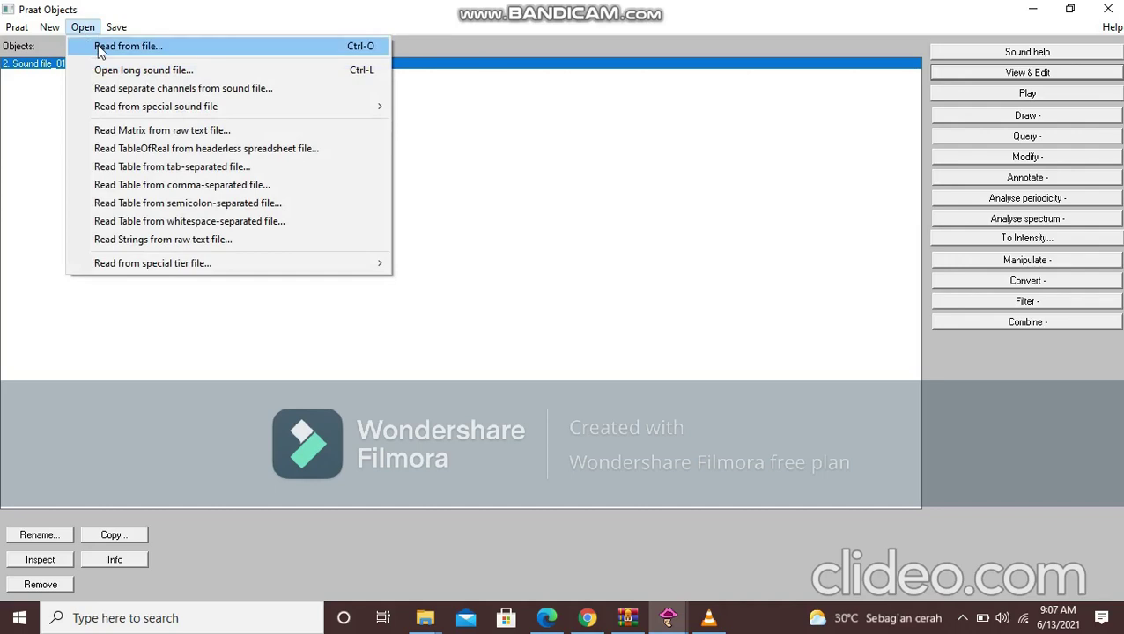
click(100, 49)
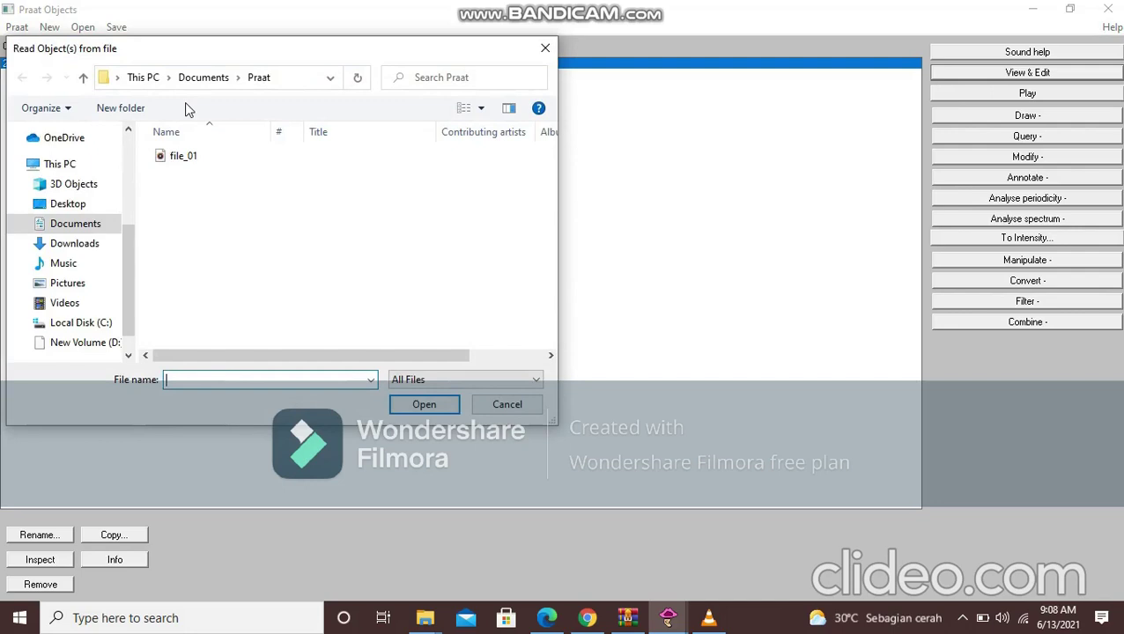
click(186, 168)
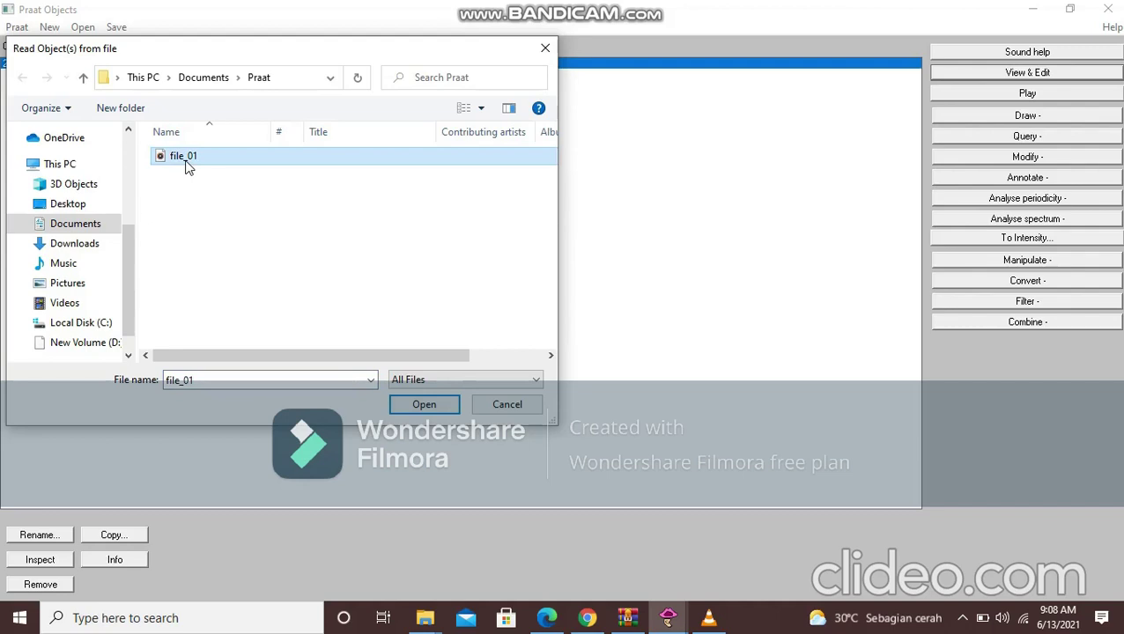
click(424, 404)
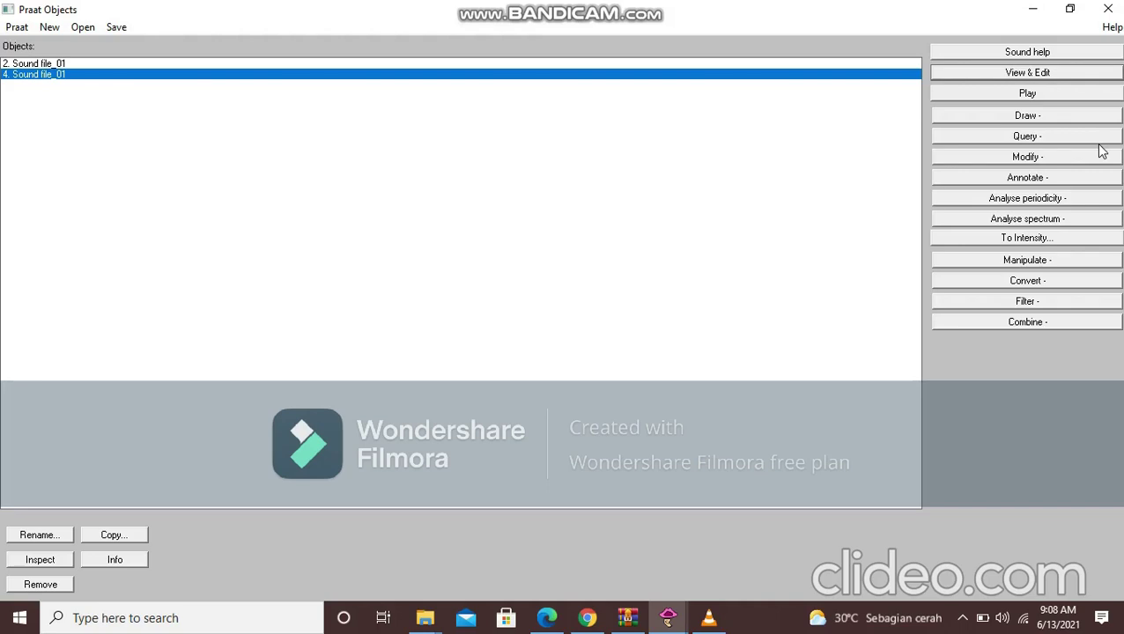
Play the newly loaded file_01 sound, view its waveform and spectrogram, and minimize the editor window.
click(1037, 95)
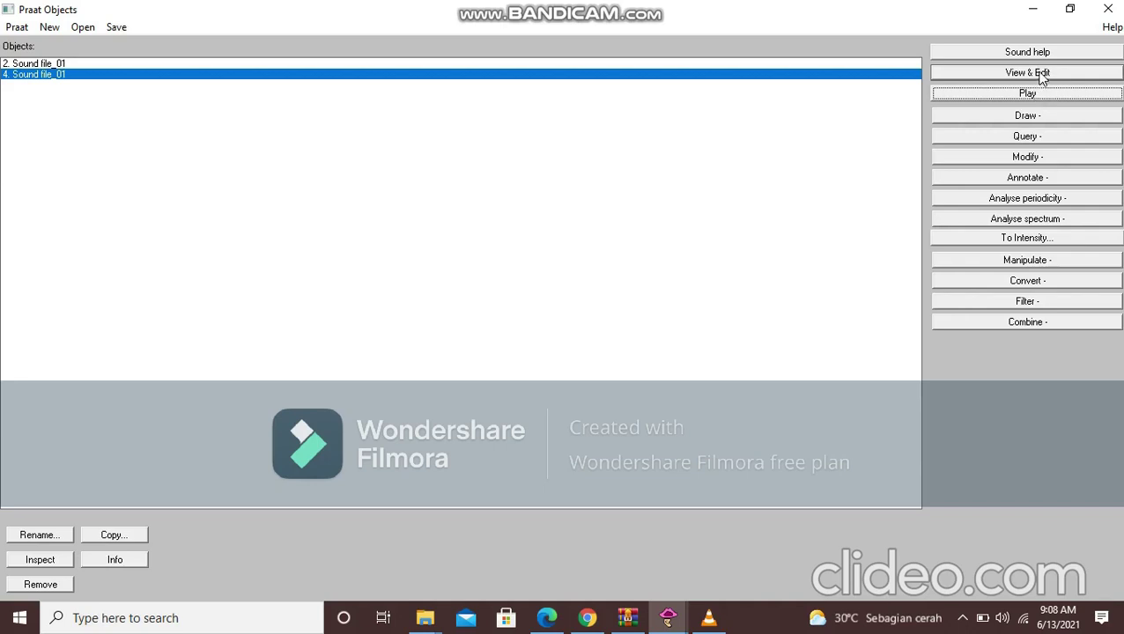
click(1042, 77)
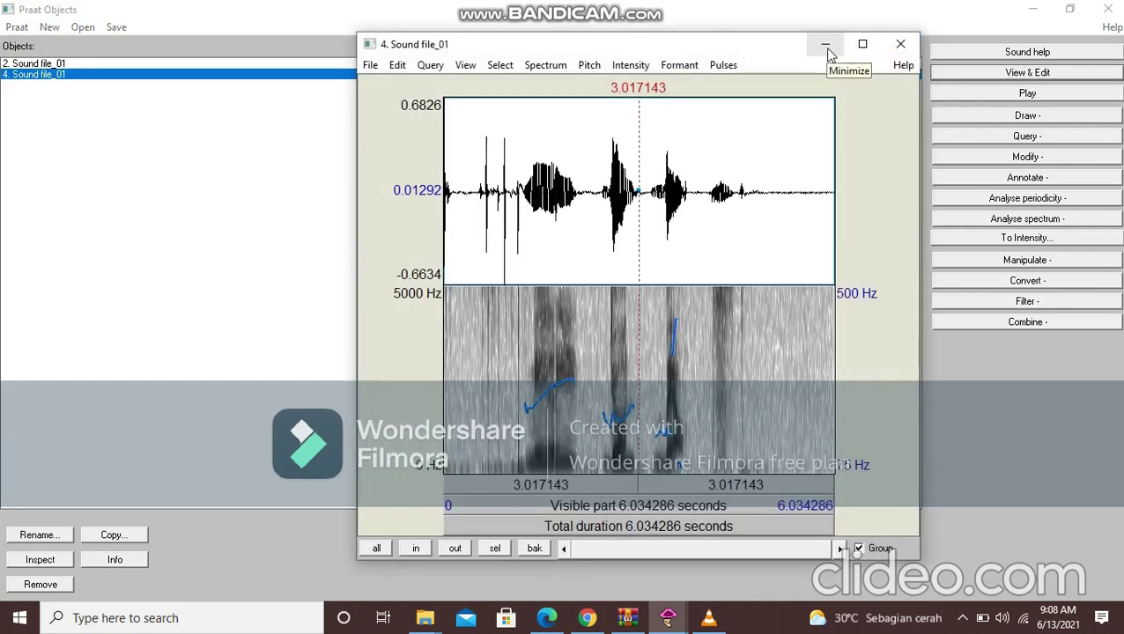
click(827, 49)
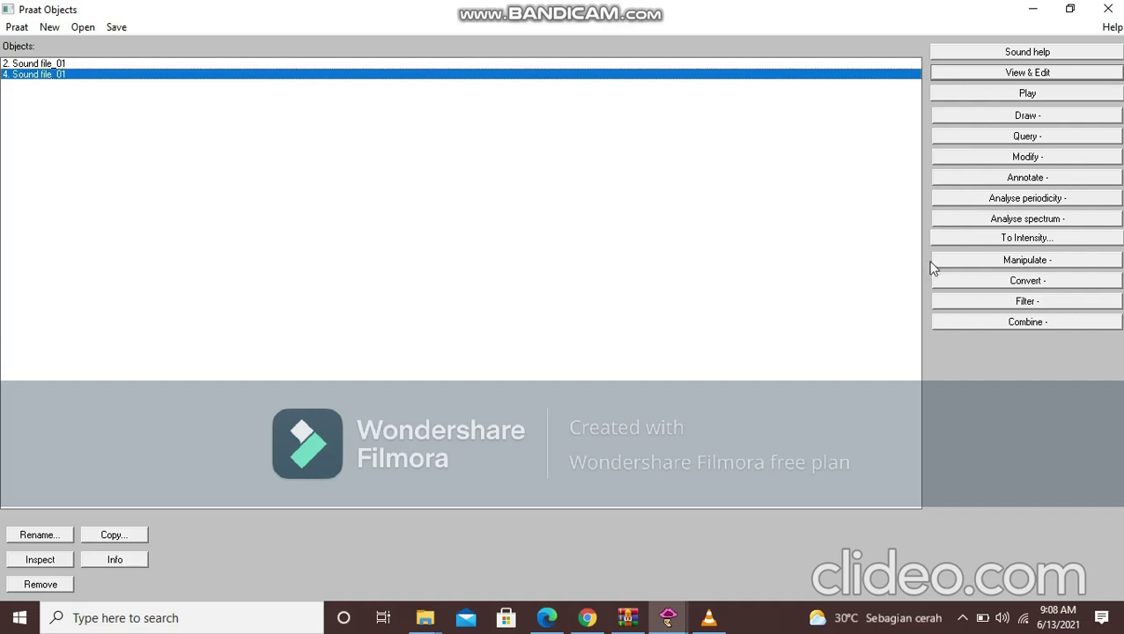
Remove the second file_01 entry from the object list and open the remaining sound for viewing and editing.
click(42, 585)
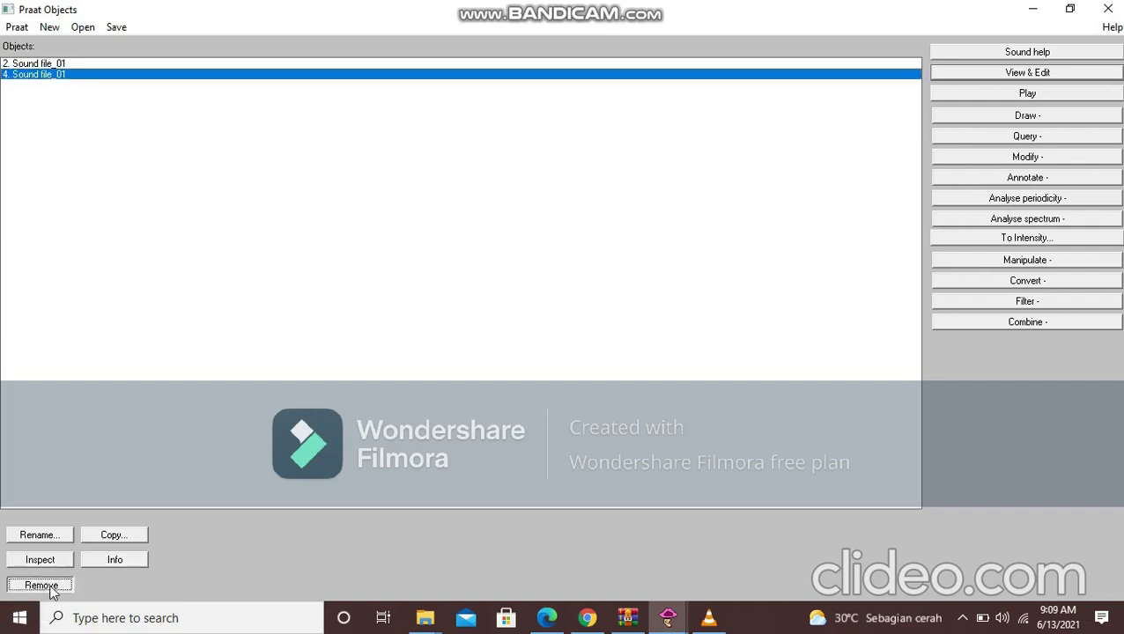
click(32, 66)
click(984, 74)
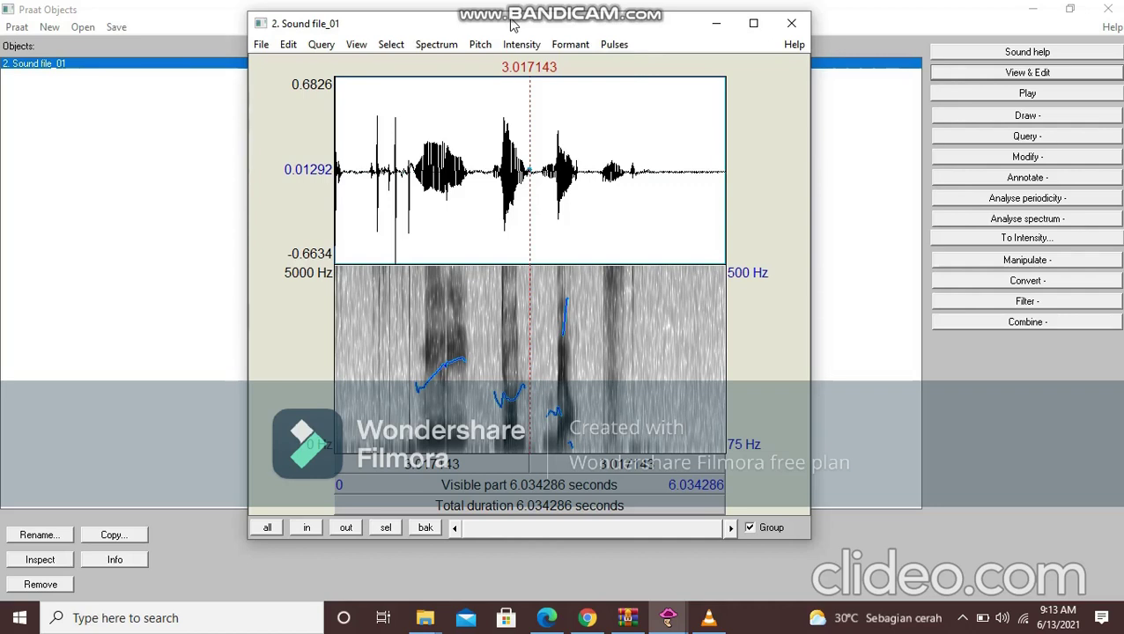
Zoom in one level on the file_01 waveform and zoom back out.
click(356, 45)
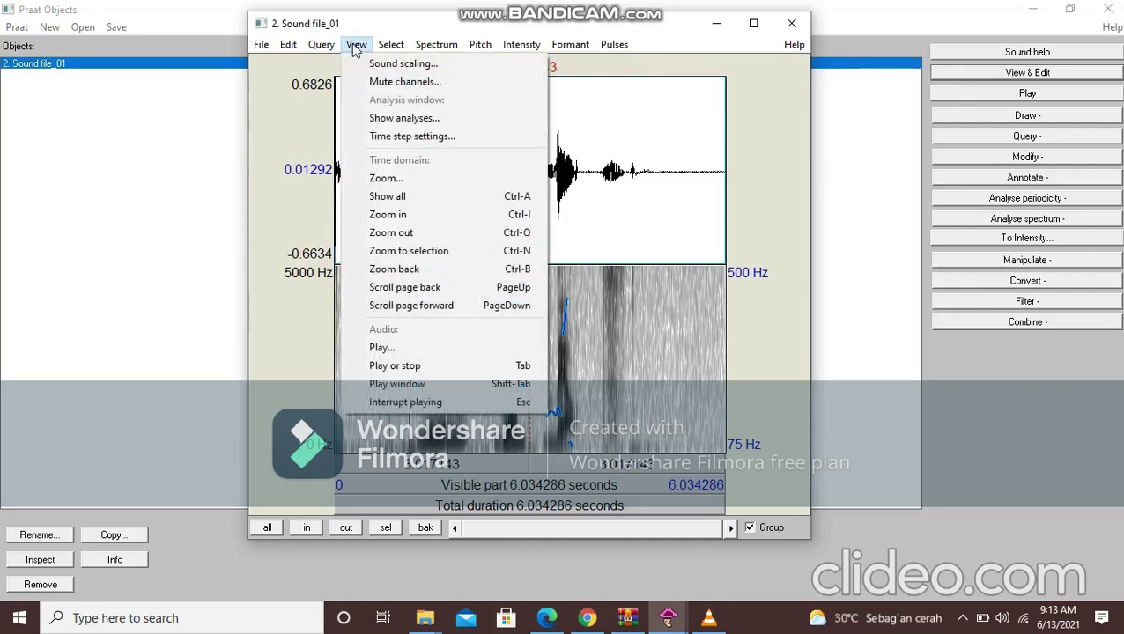
mouse_move(391, 45)
mouse_move(356, 45)
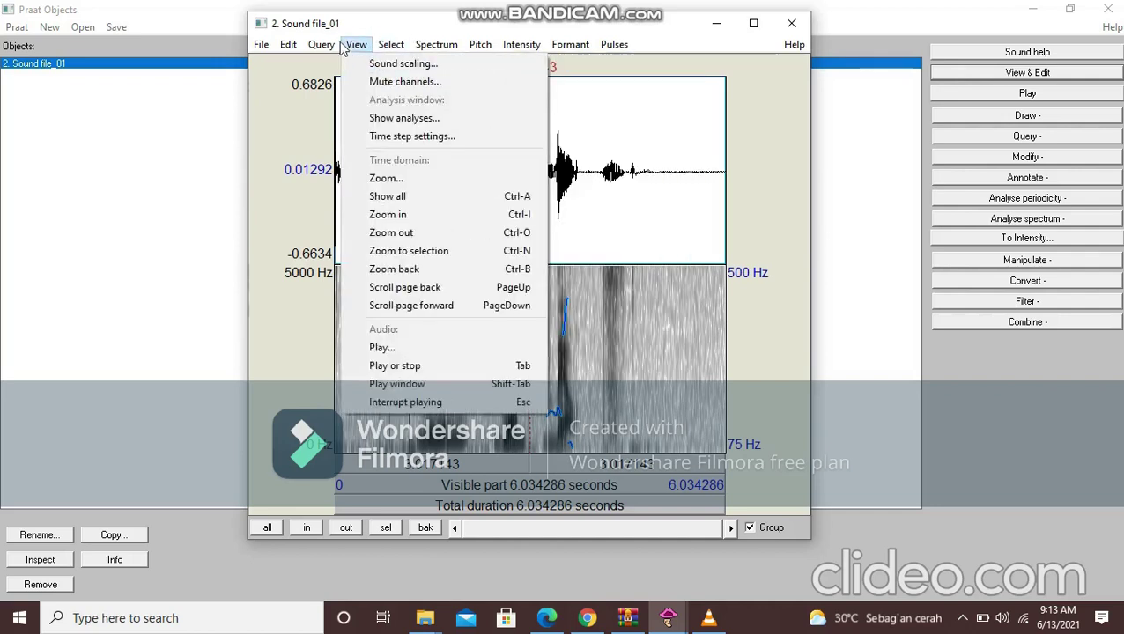
click(387, 217)
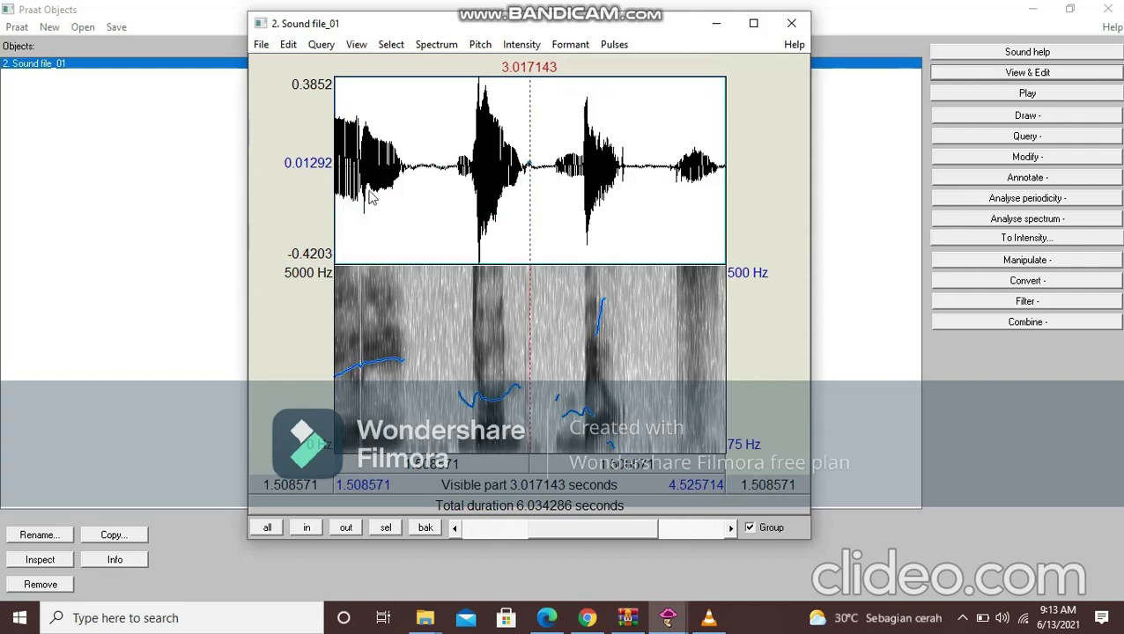
click(356, 44)
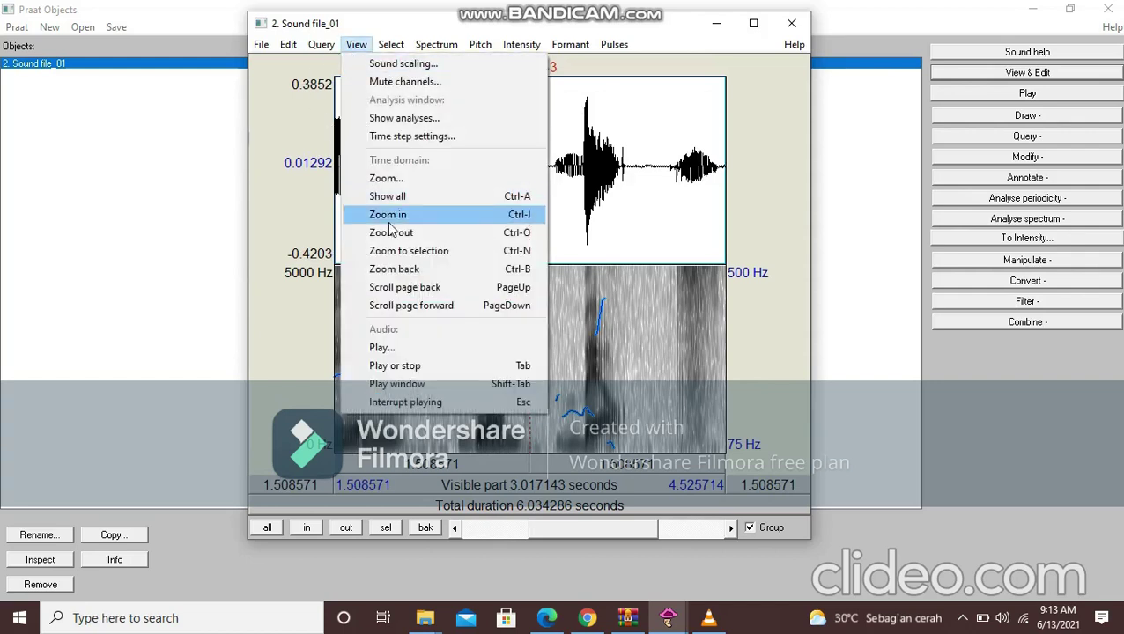
click(390, 232)
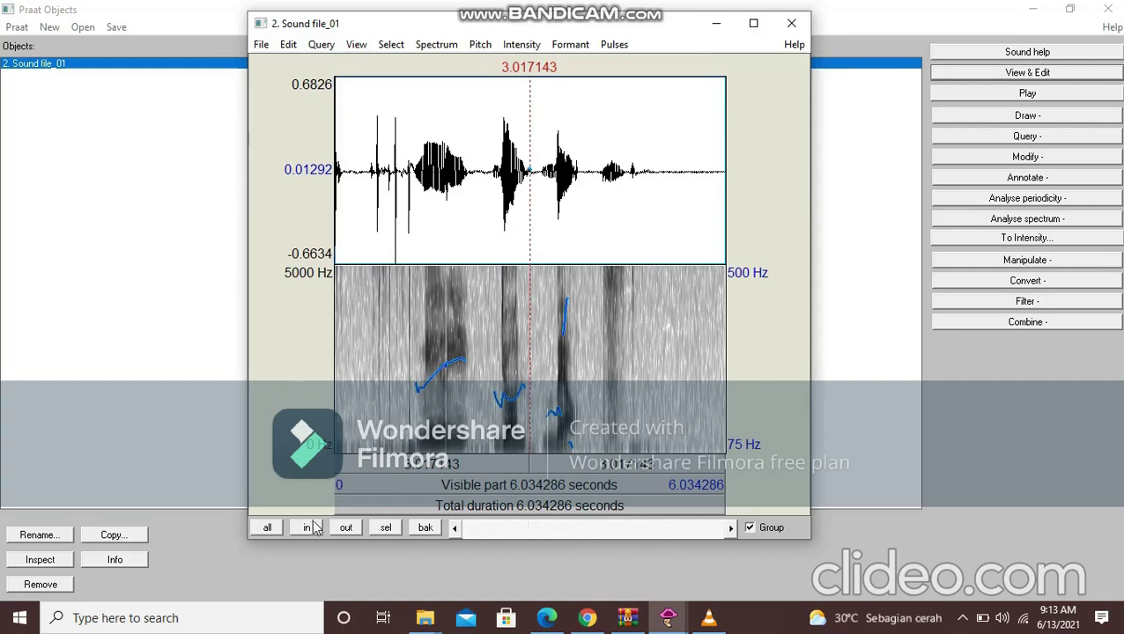
Zoom in on the waveform over four levels, and zoom out until the whole sound is shown again.
click(313, 533)
click(312, 533)
click(313, 532)
click(313, 533)
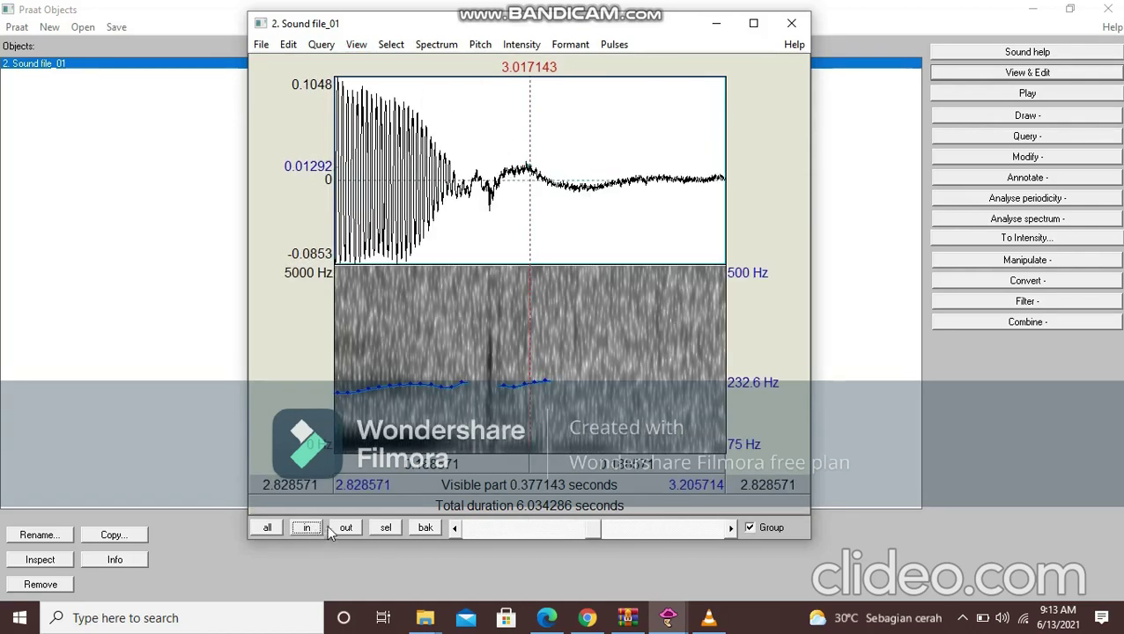
click(341, 529)
click(342, 531)
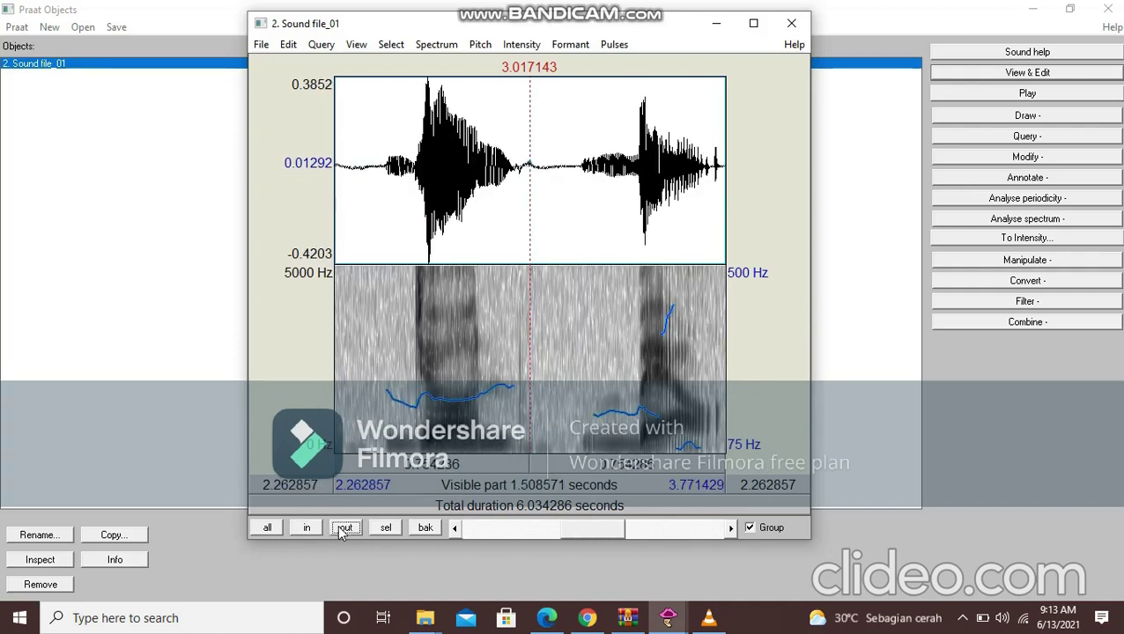
click(344, 528)
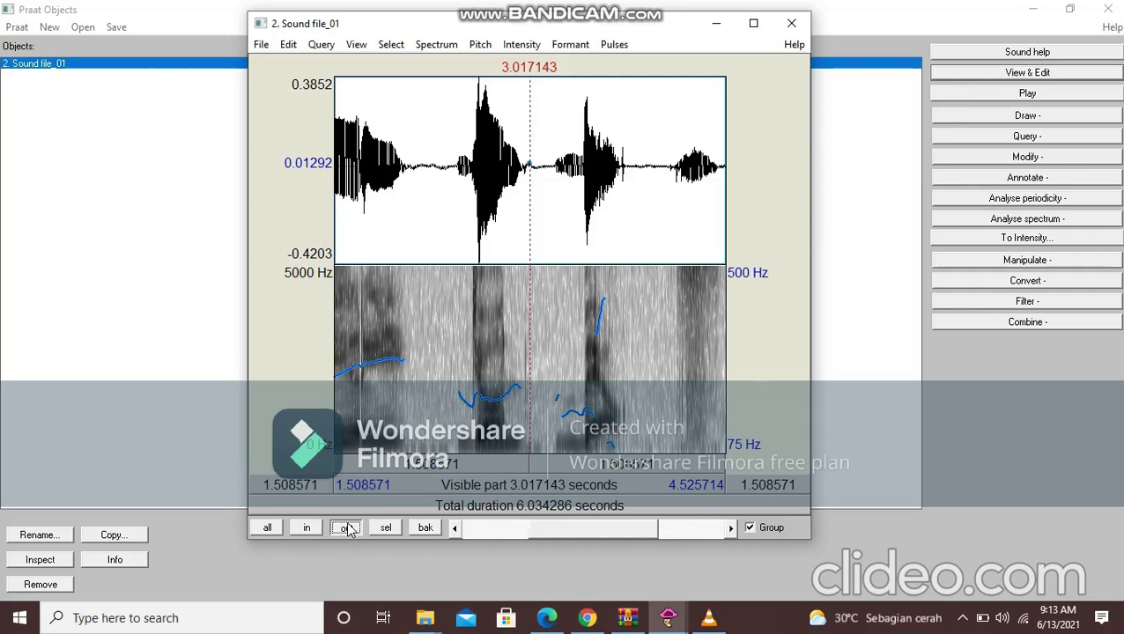
click(346, 528)
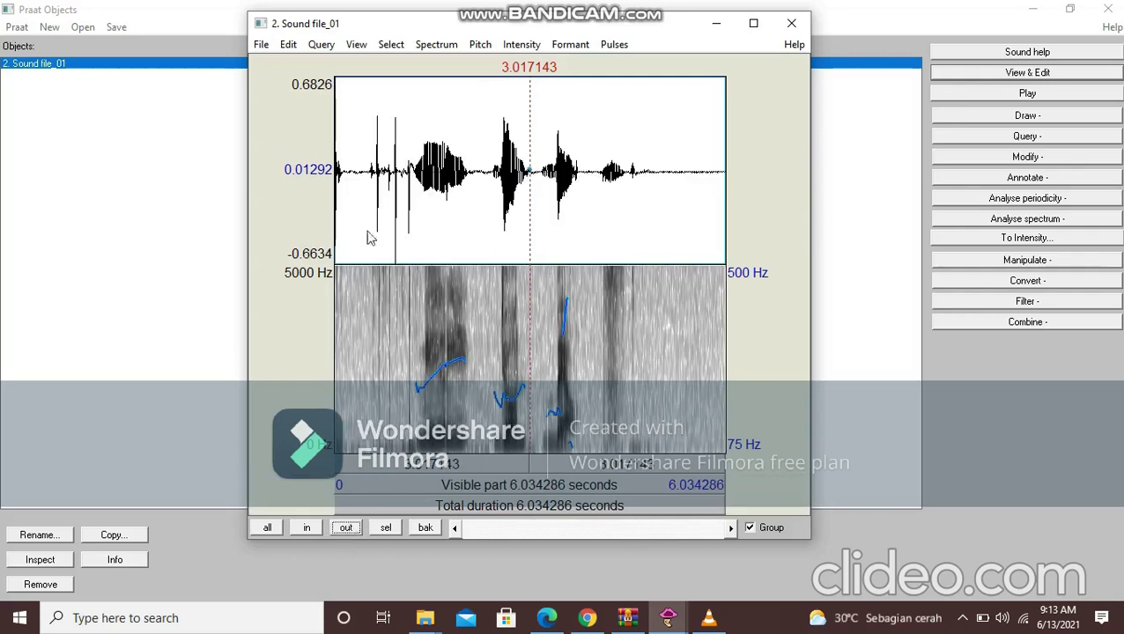
Place the time cursor at about 1.47 s, 1.44 s and 0.40 s to inspect those points.
click(431, 279)
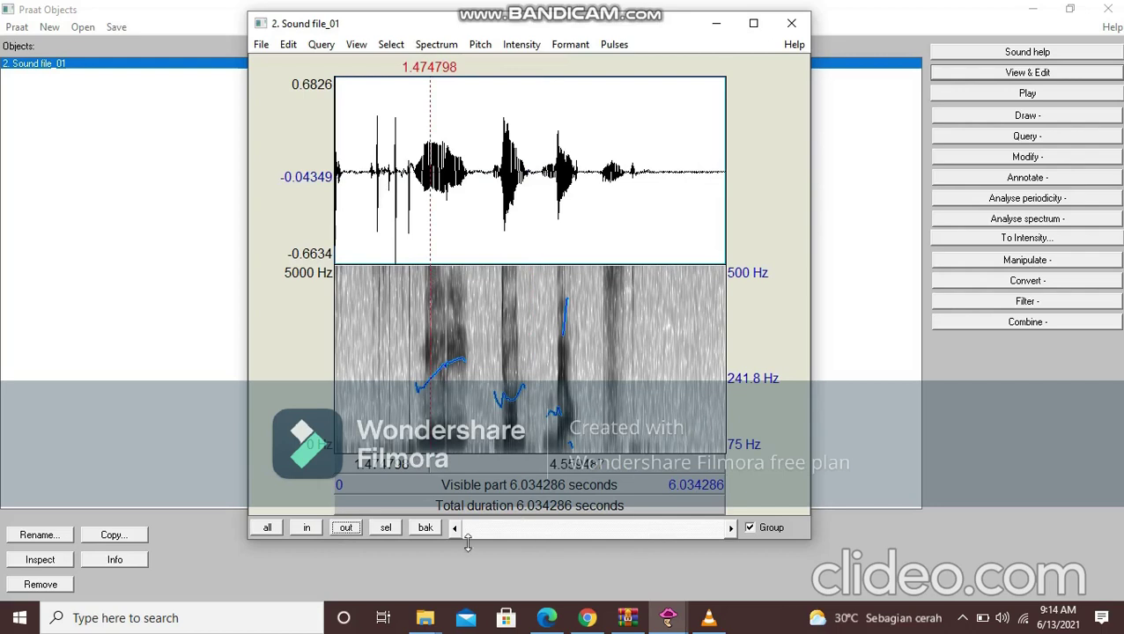
click(427, 139)
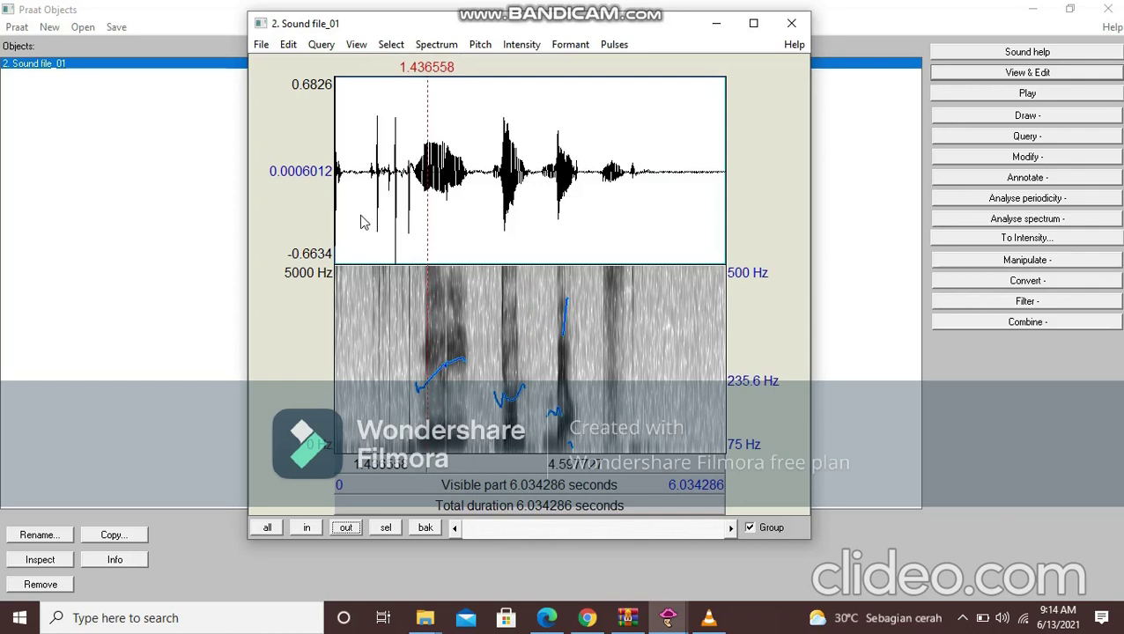
click(361, 221)
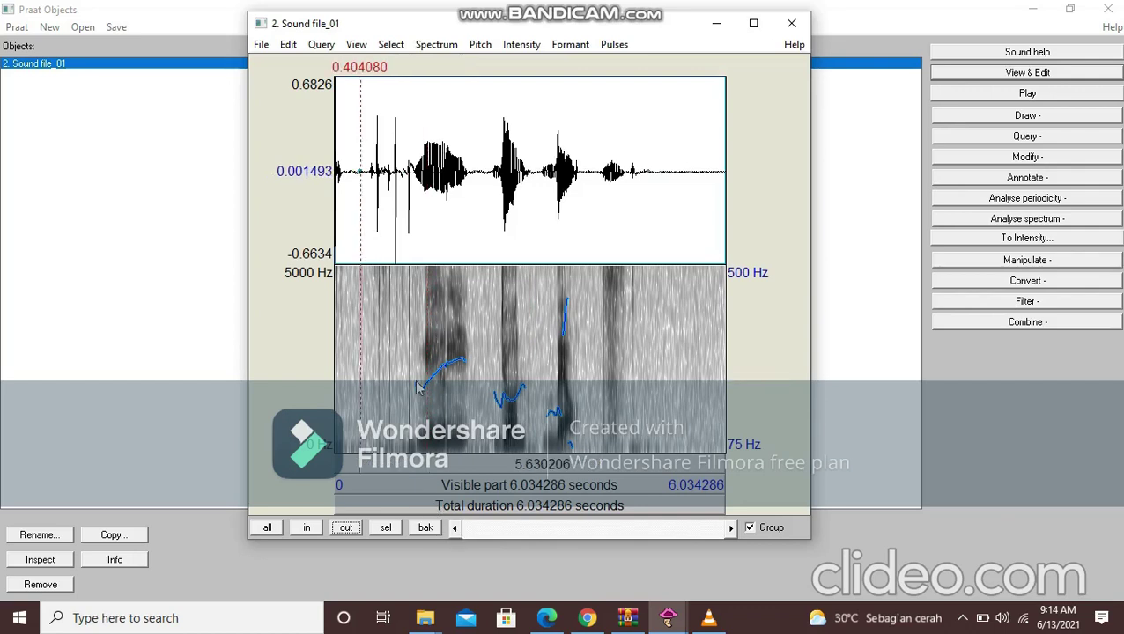
Select the sound from about 1.19 to 3.76 s, covering the first three bursts of speech, and zoom to the selection.
drag(412, 170, 577, 159)
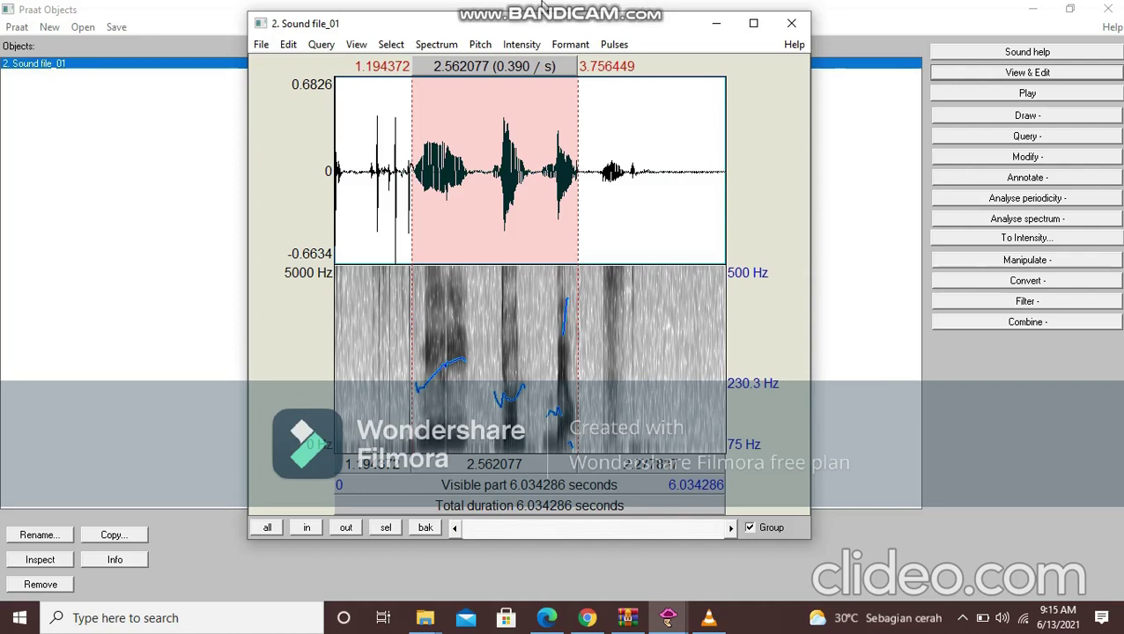
mouse_move(548, 7)
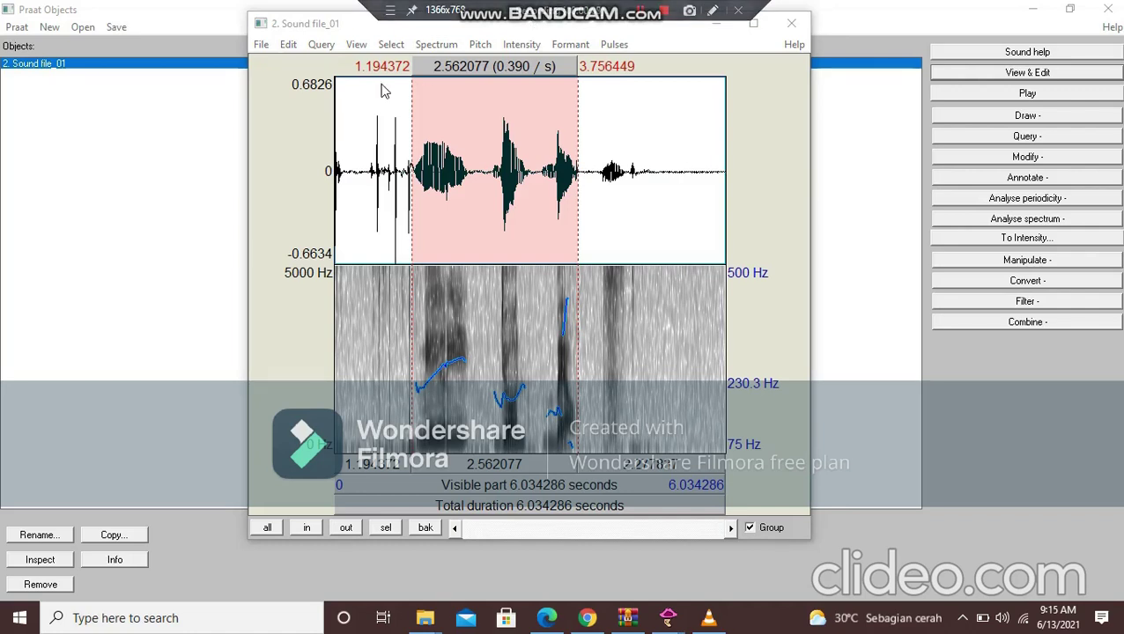
click(356, 45)
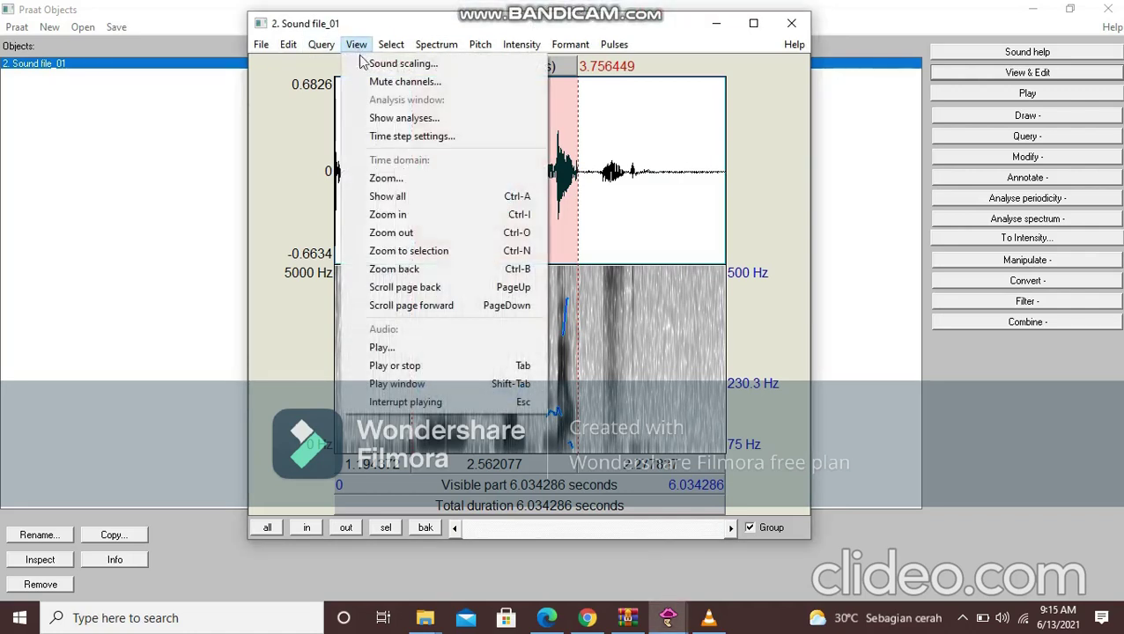
click(414, 251)
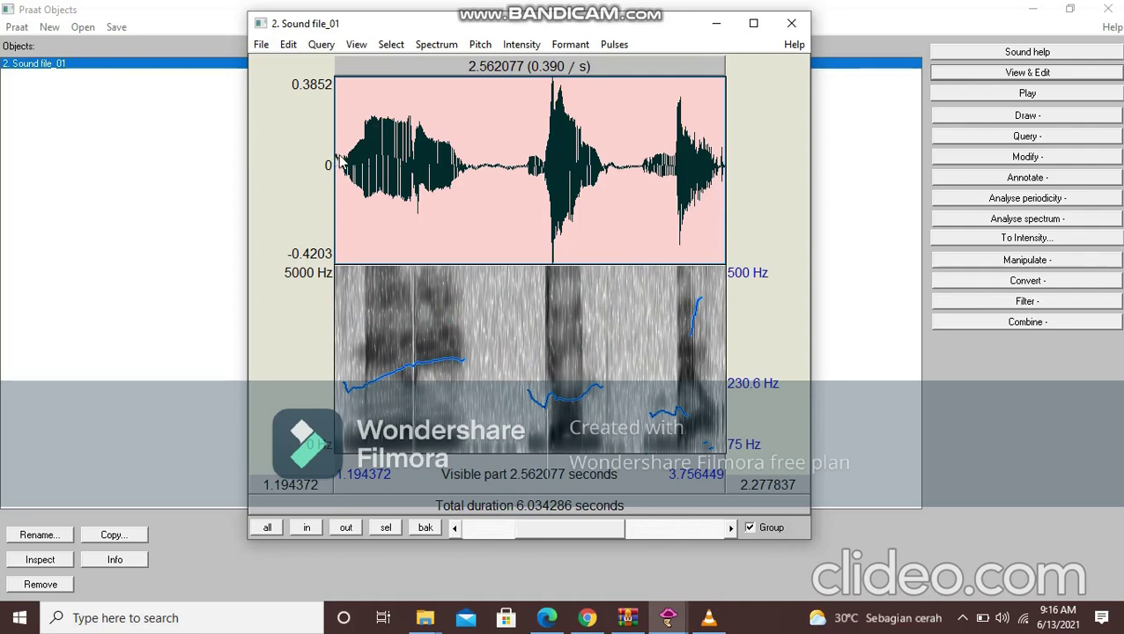
Select the first burst of speech from about 1.23 to 2.06 s, play the visible part, and place the time cursor at about 1.56 s.
click(340, 161)
drag(340, 162, 470, 192)
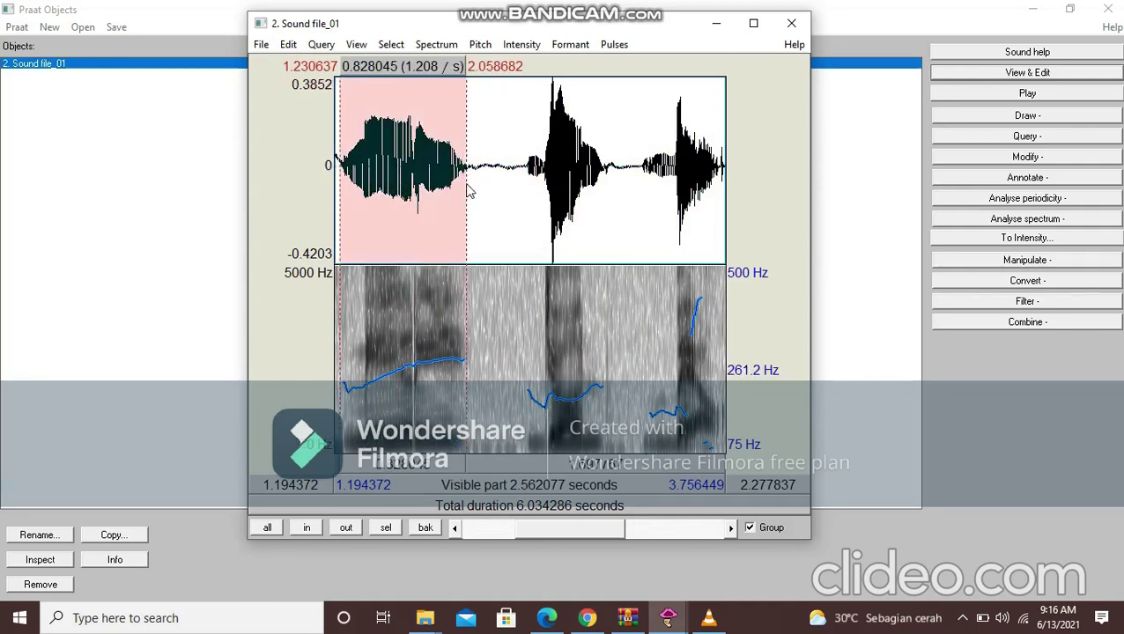
click(502, 486)
click(391, 184)
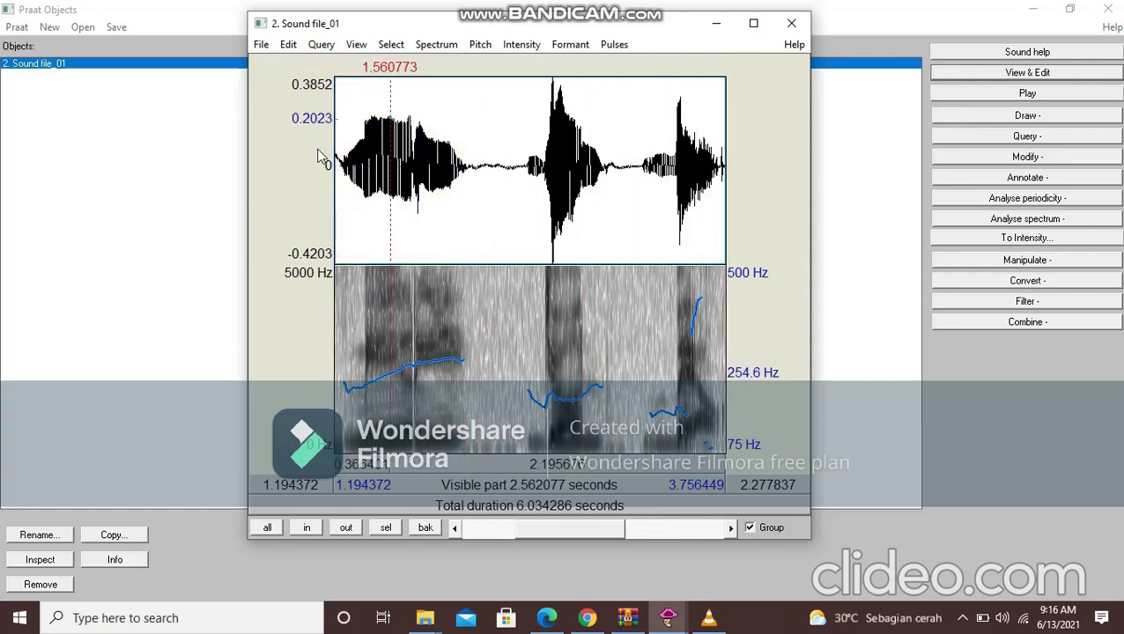
Select the first burst of speech from about 1.24 to 2.01 s and play only the selected part.
drag(341, 176, 459, 193)
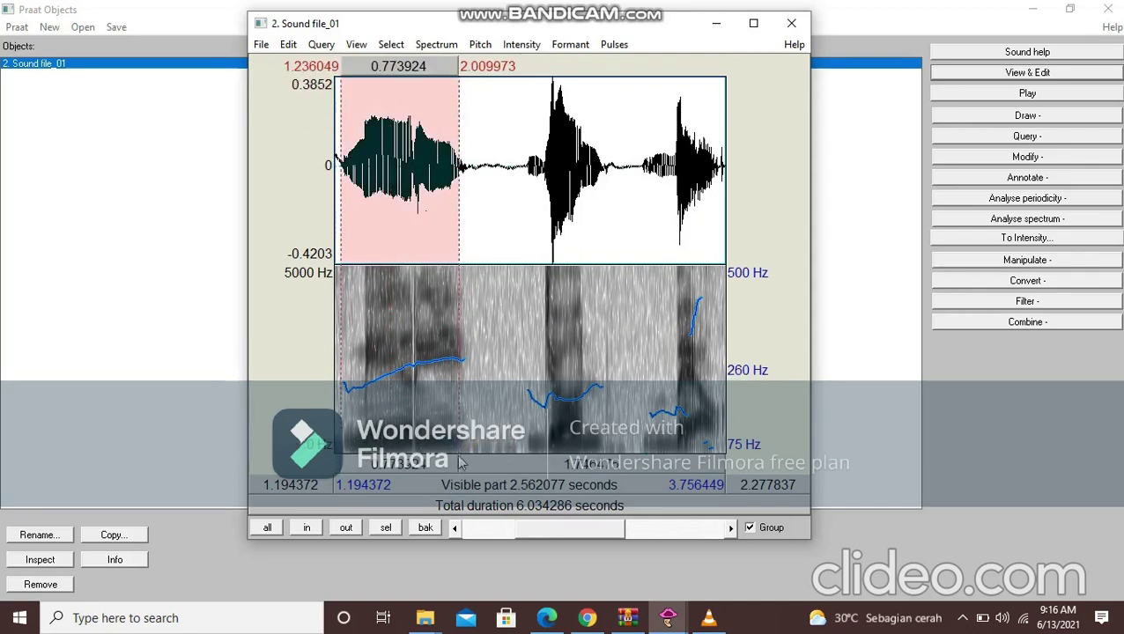
click(428, 468)
drag(342, 168, 458, 183)
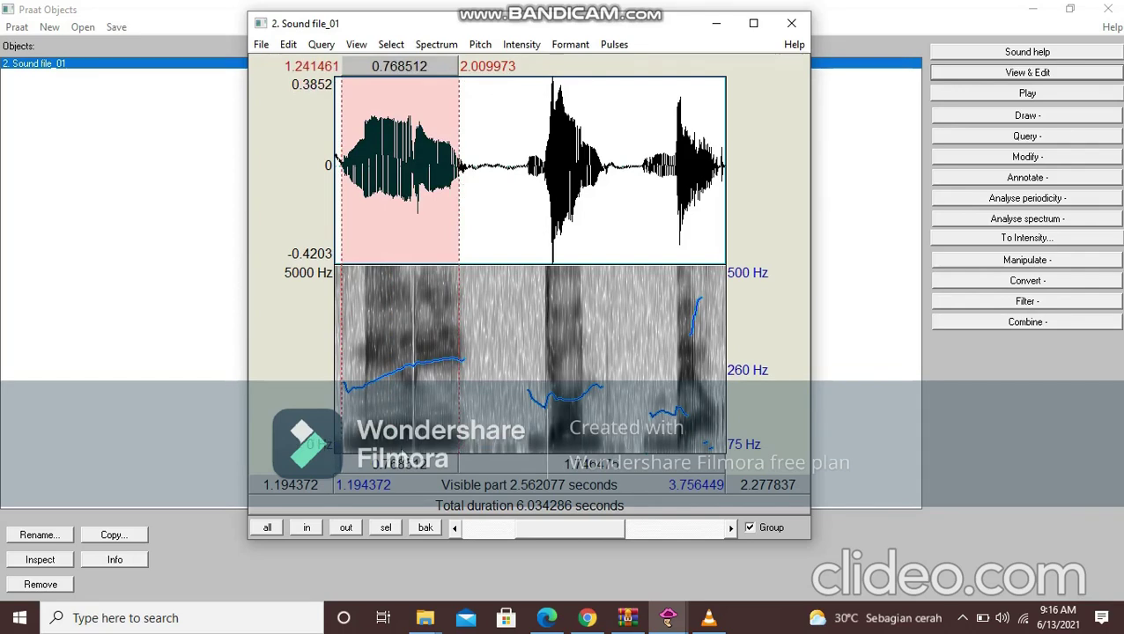
click(401, 467)
click(288, 44)
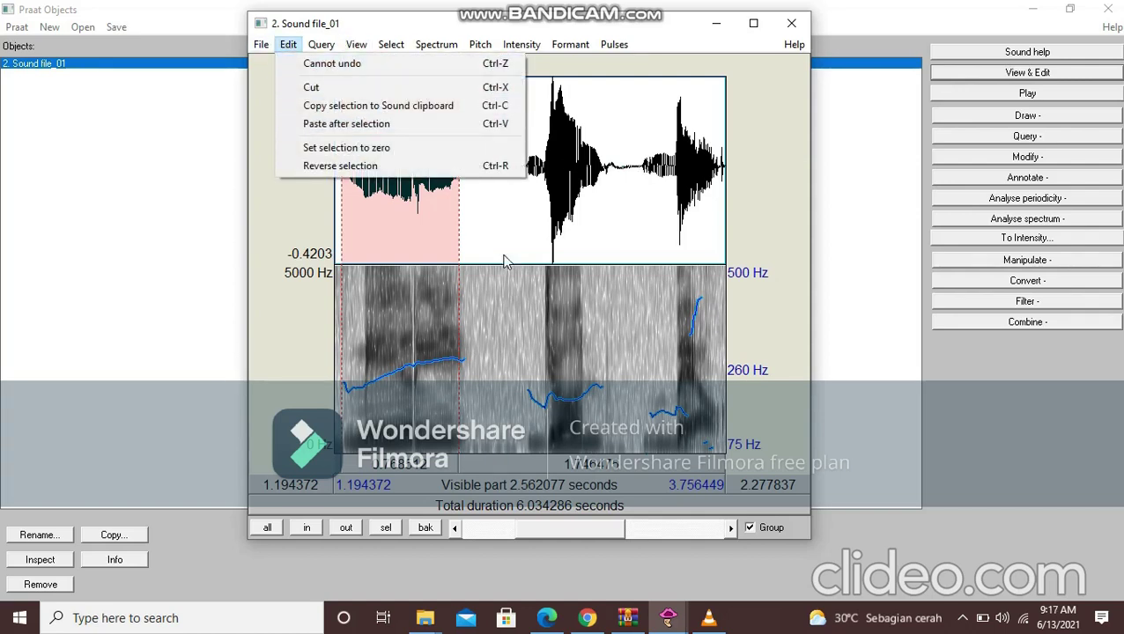
click(490, 225)
click(487, 222)
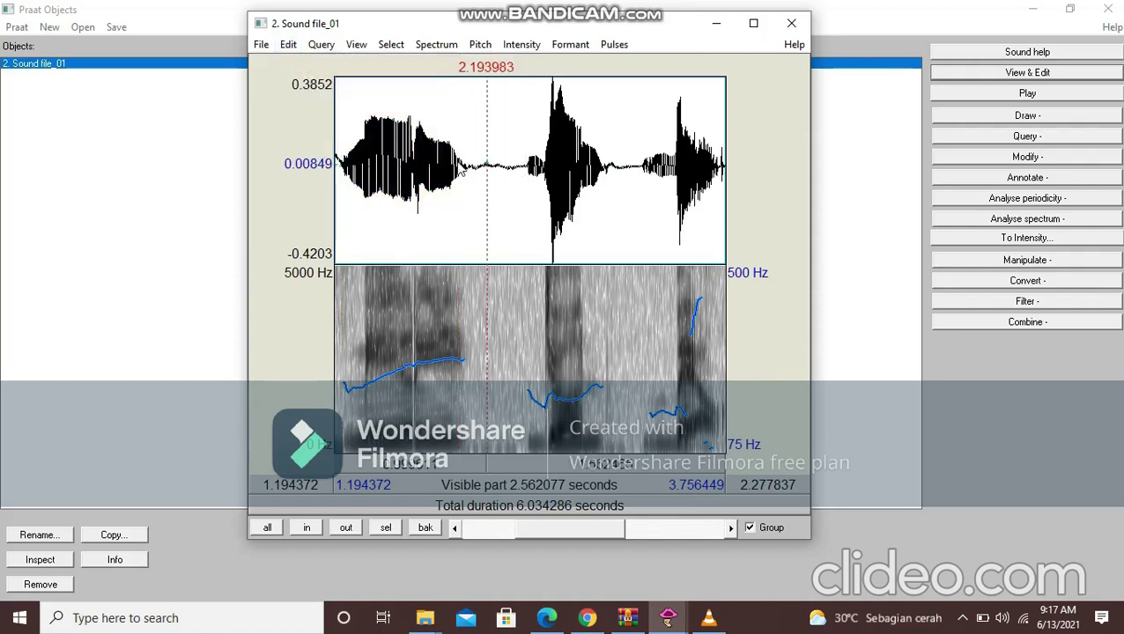
Cut the silent gap between the first and second bursts, from about 2.06 to 2.46 s.
click(468, 170)
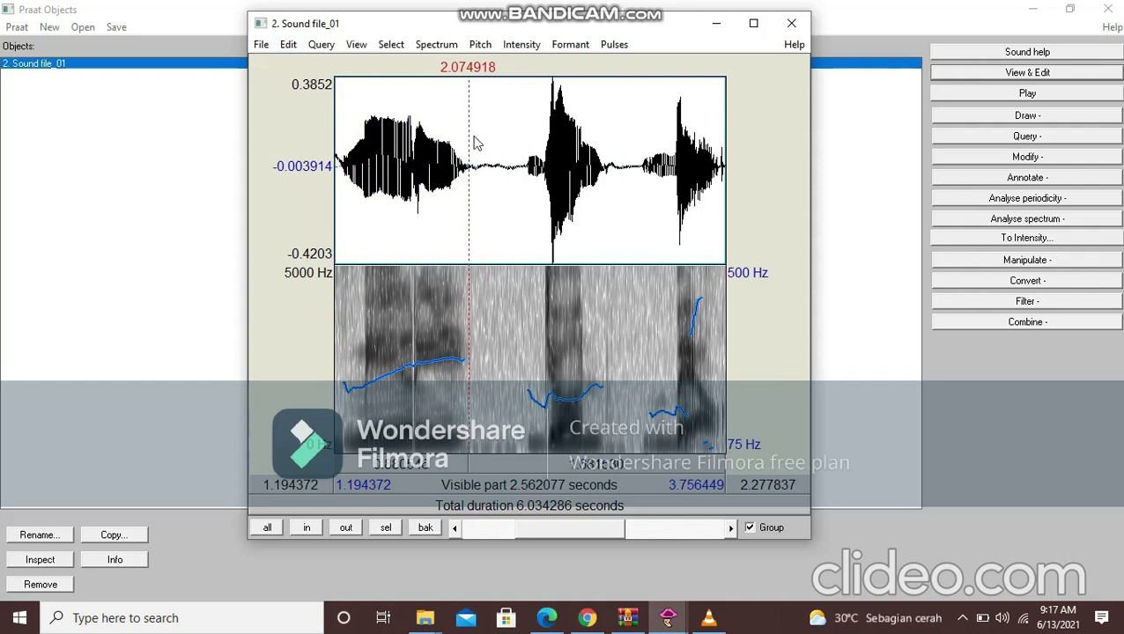
drag(468, 141, 531, 157)
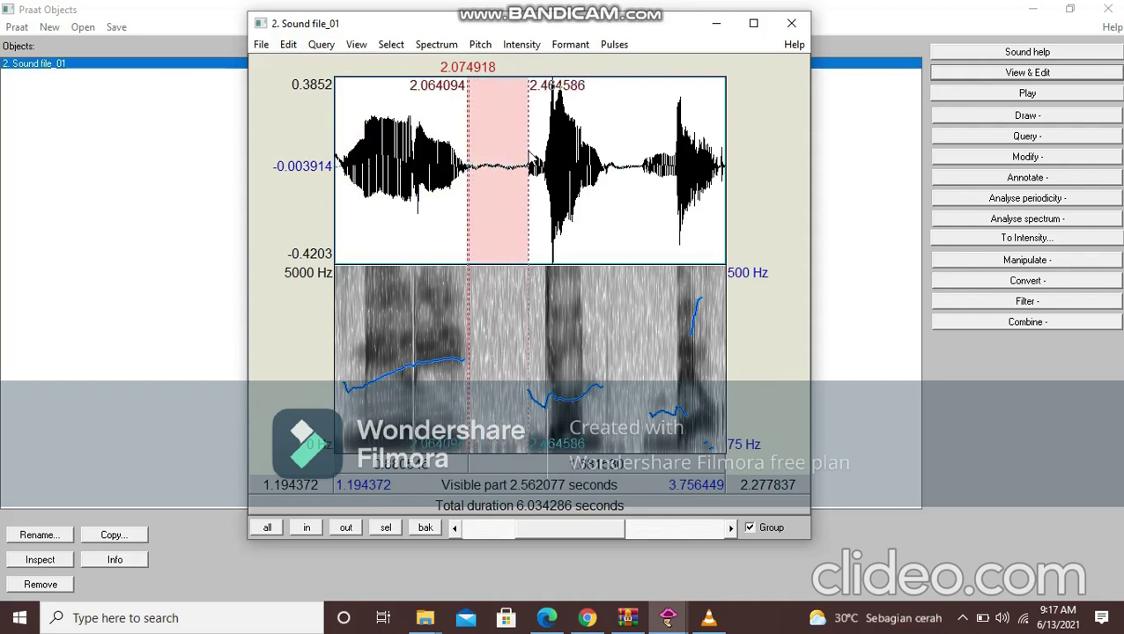
click(286, 46)
click(310, 86)
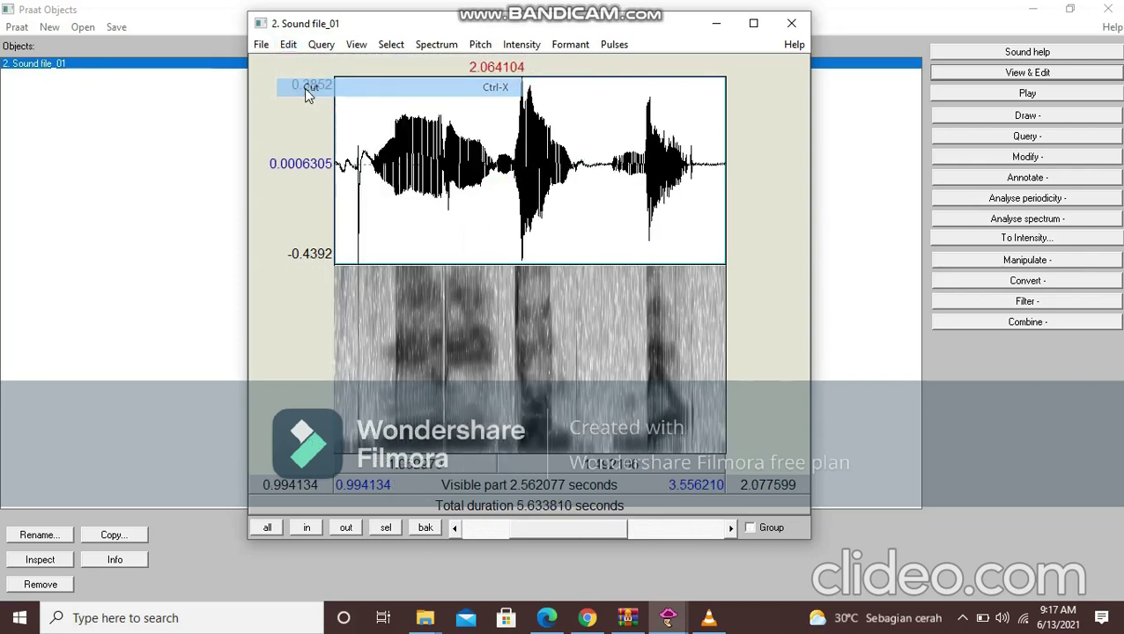
Cut the silent gap between the second and third bursts, from about 2.58 to 2.81 s.
click(575, 172)
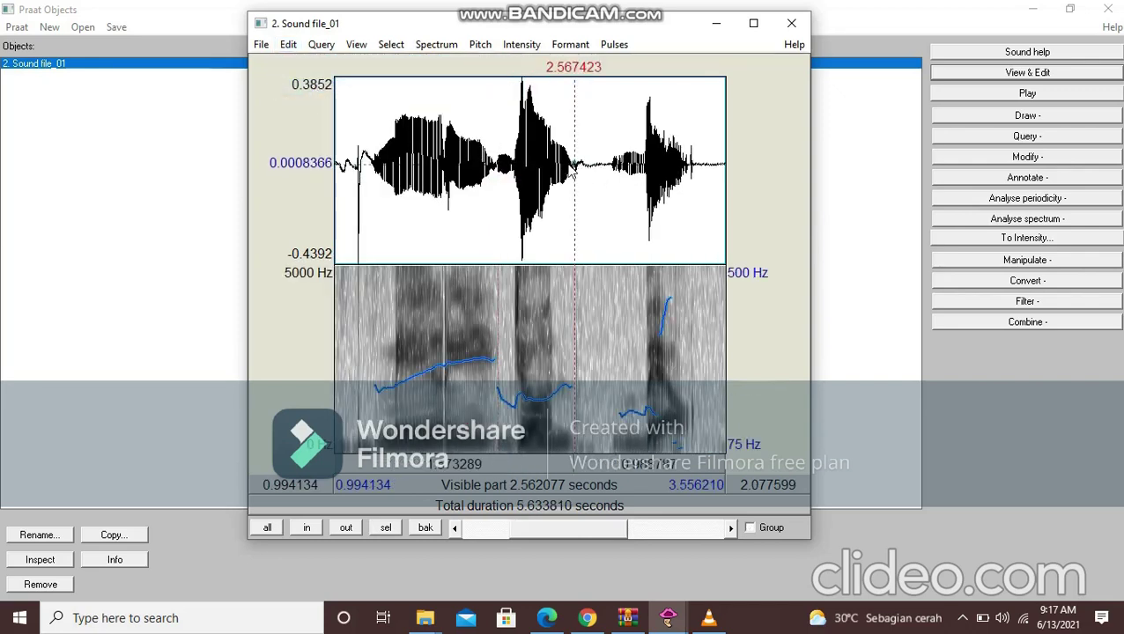
drag(577, 173, 610, 189)
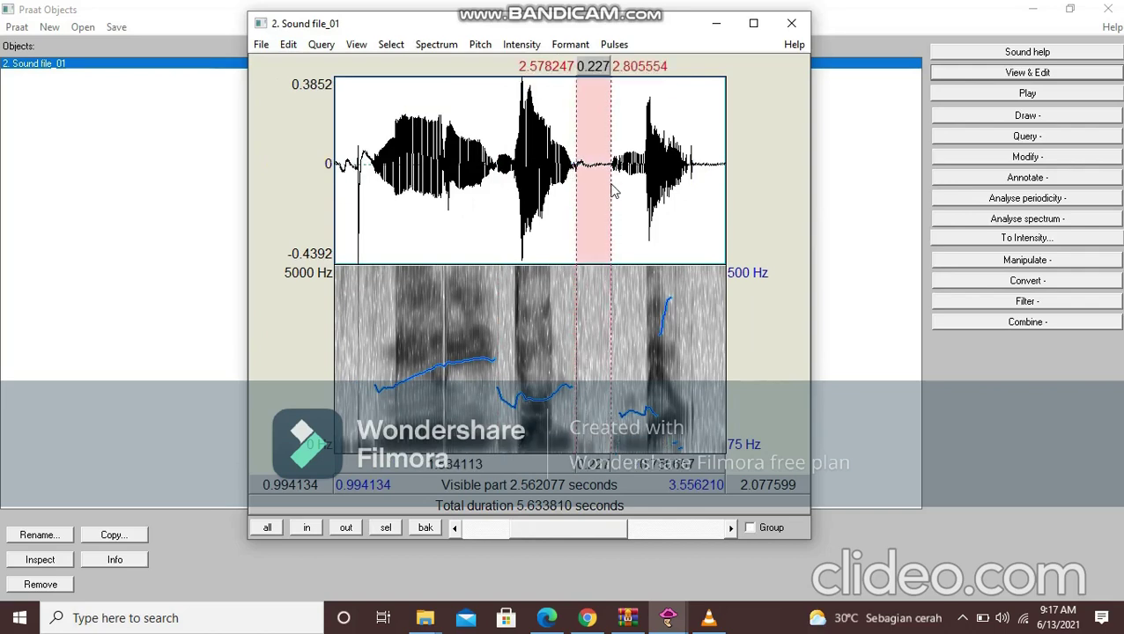
click(289, 44)
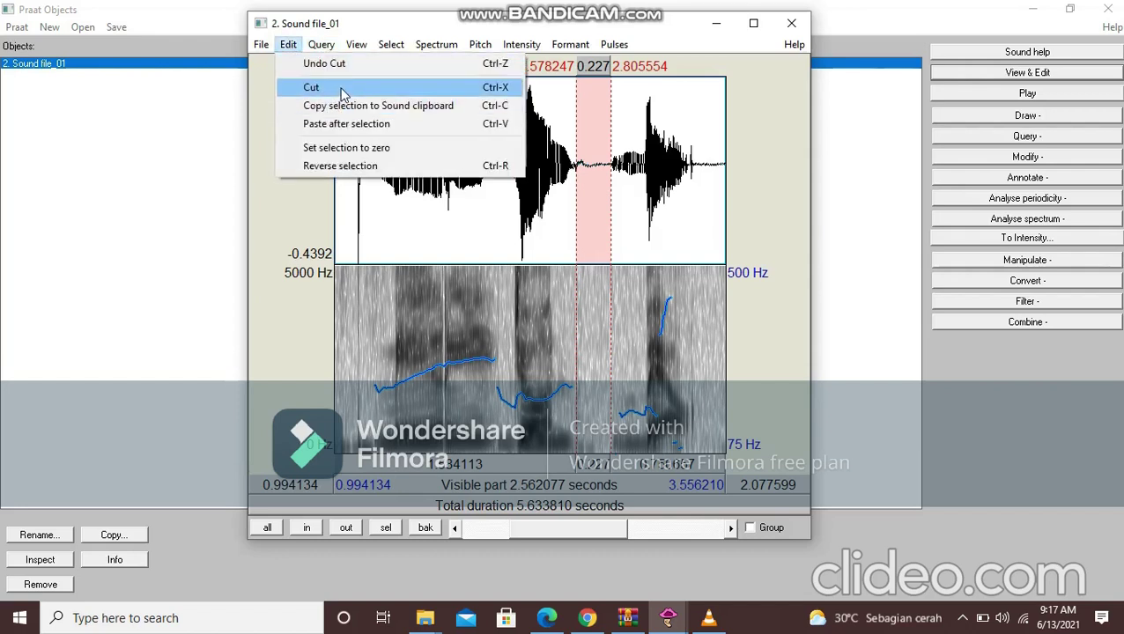
click(344, 94)
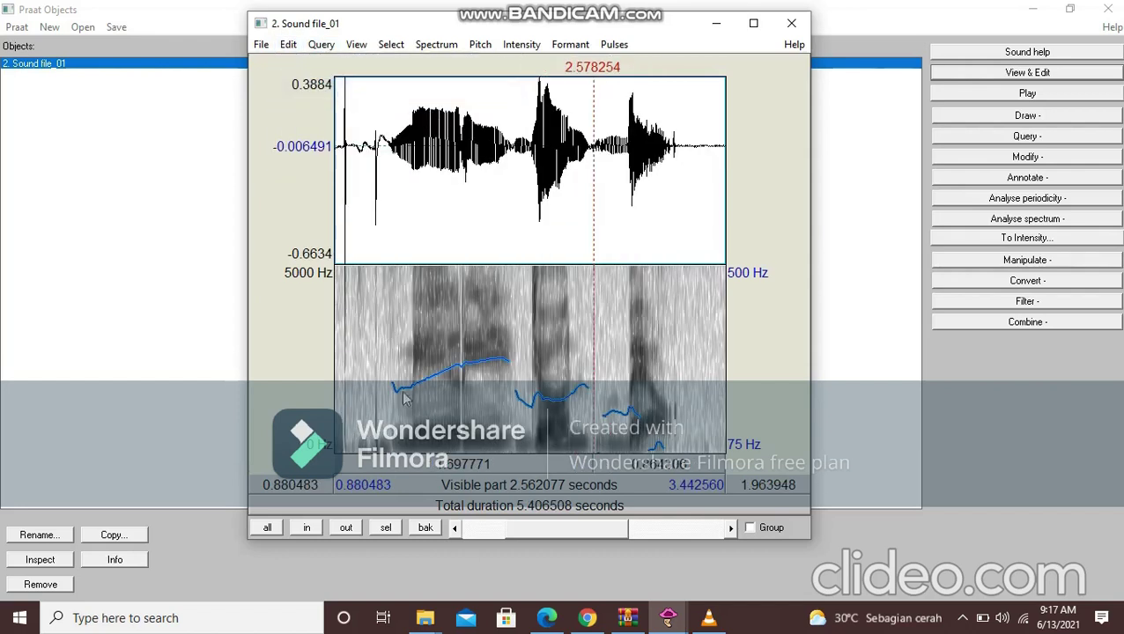
Cut the noise spikes before the first burst, from about 0.90 to 1.23 s, and play the visible part.
click(343, 132)
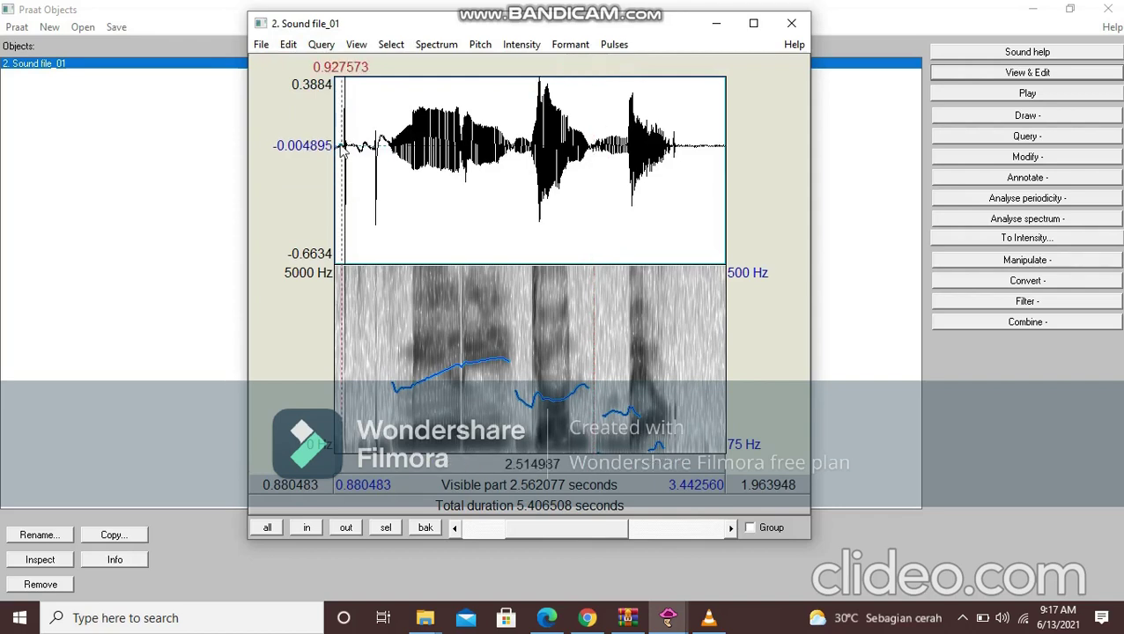
click(344, 148)
drag(345, 148, 387, 158)
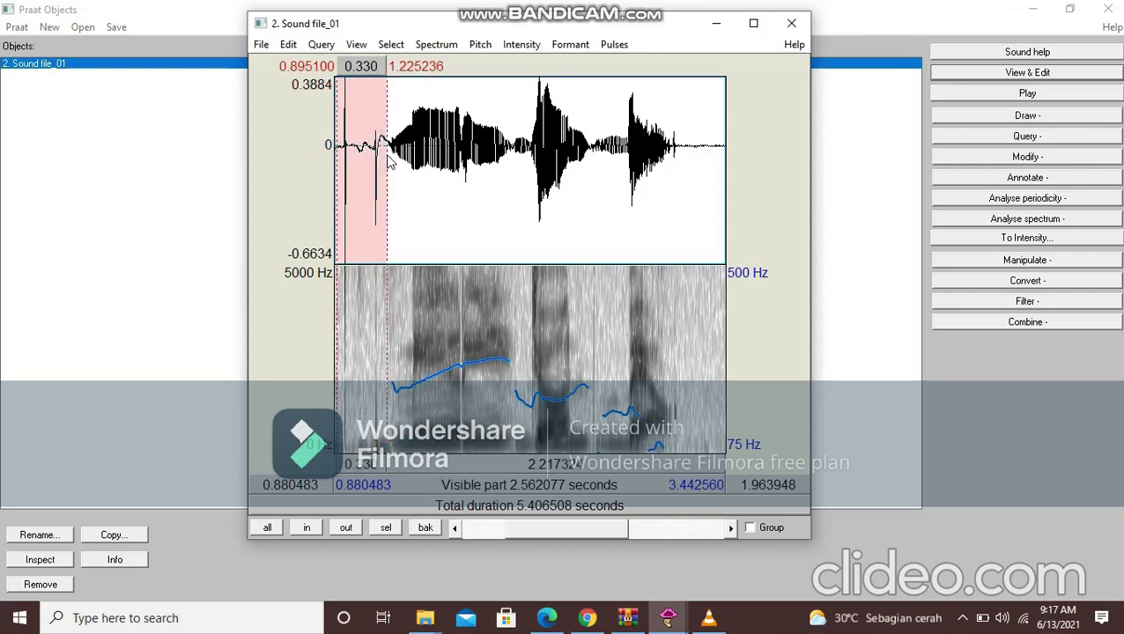
click(288, 44)
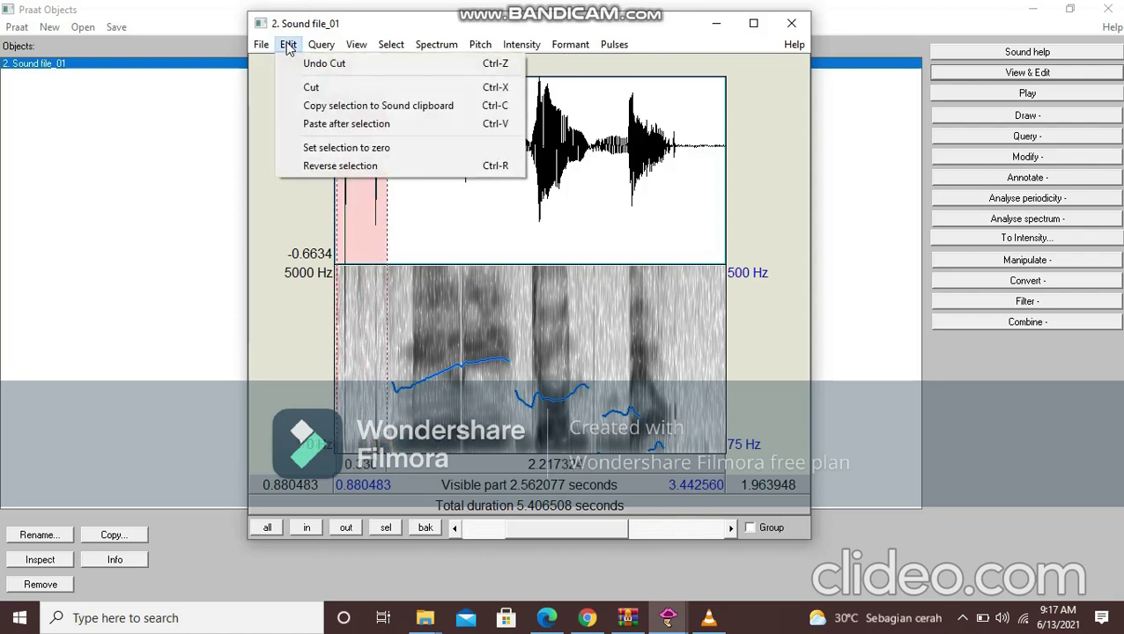
click(306, 85)
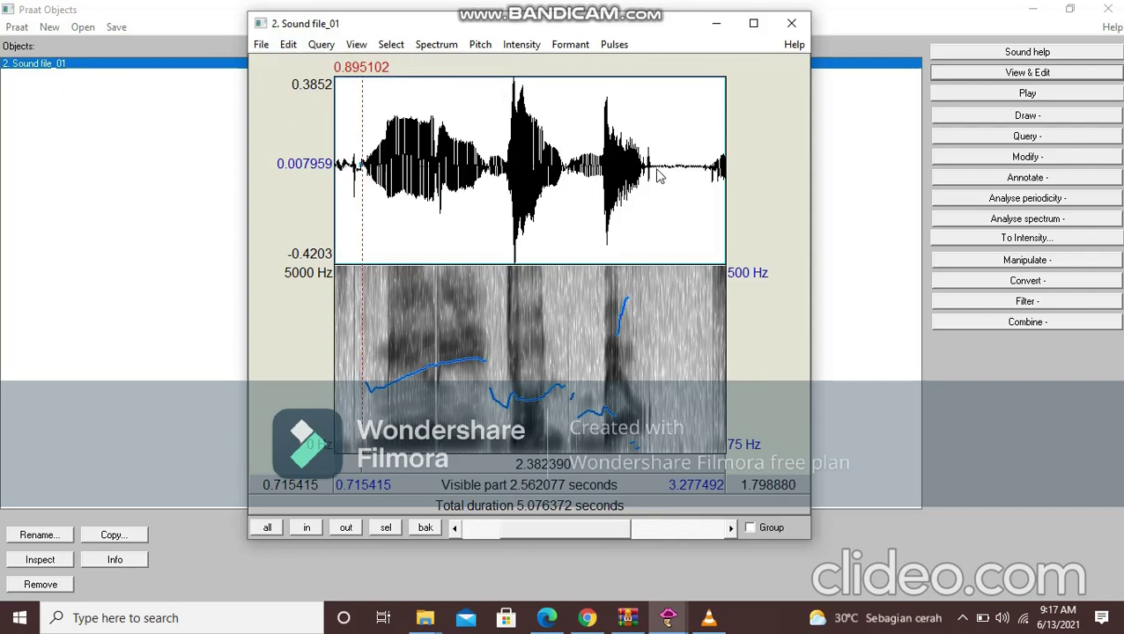
click(506, 493)
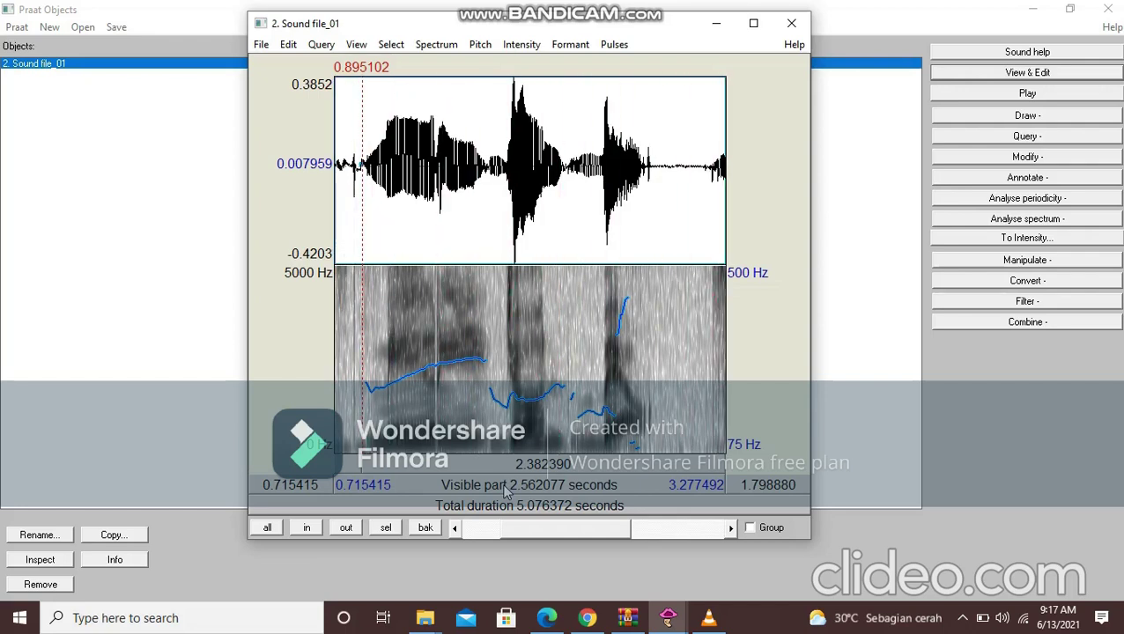
Cut the remaining low noise ahead of the first burst, from about 0.73 to 0.89 s.
click(346, 150)
drag(336, 150, 362, 150)
click(290, 44)
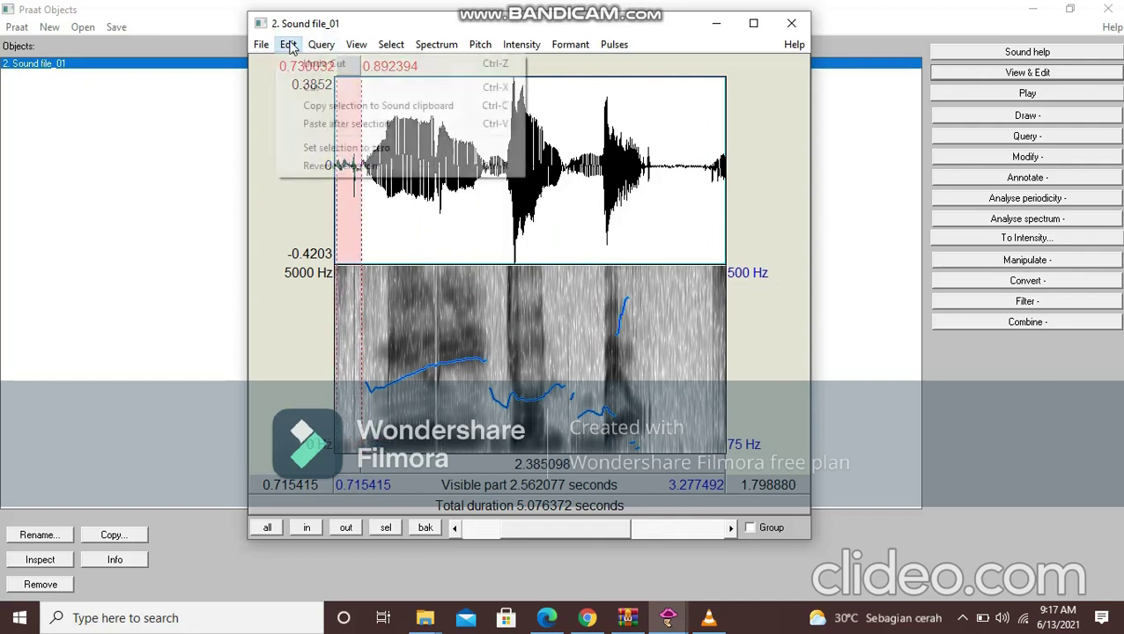
click(313, 87)
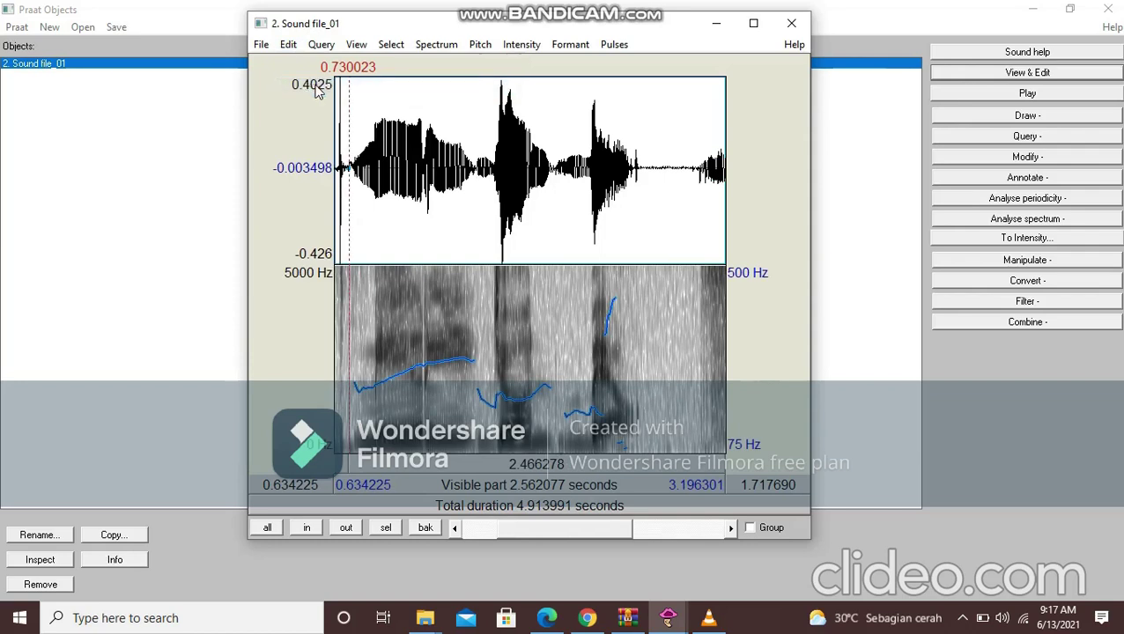
Cut the short stretch just before the first burst, from about 0.68 to 0.76 s.
click(340, 167)
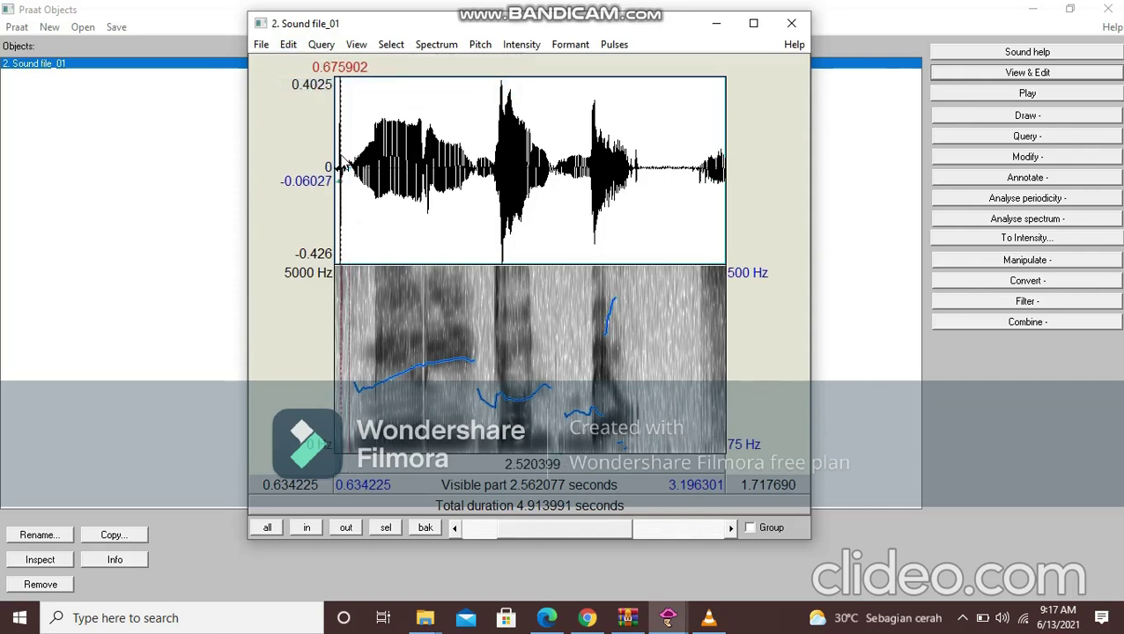
drag(340, 167, 354, 168)
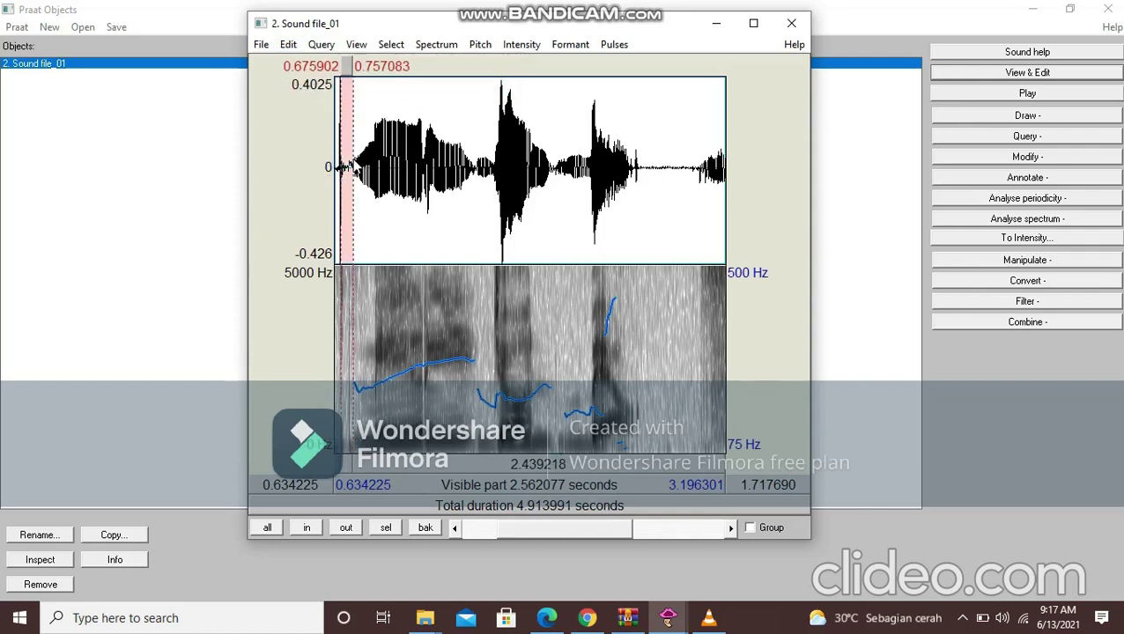
click(288, 44)
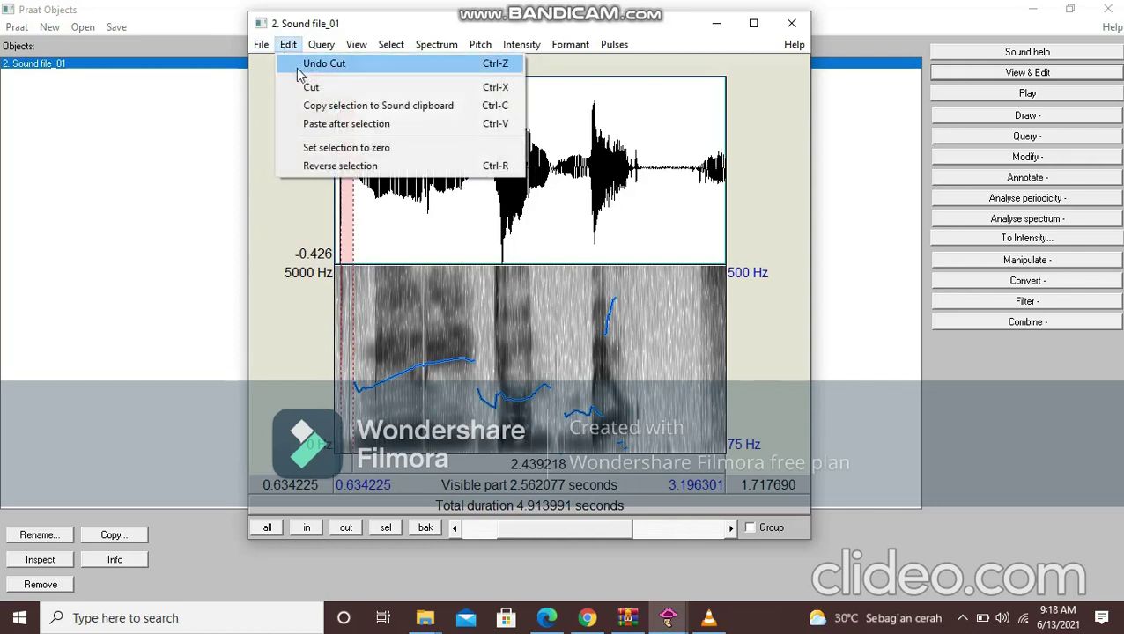
click(315, 91)
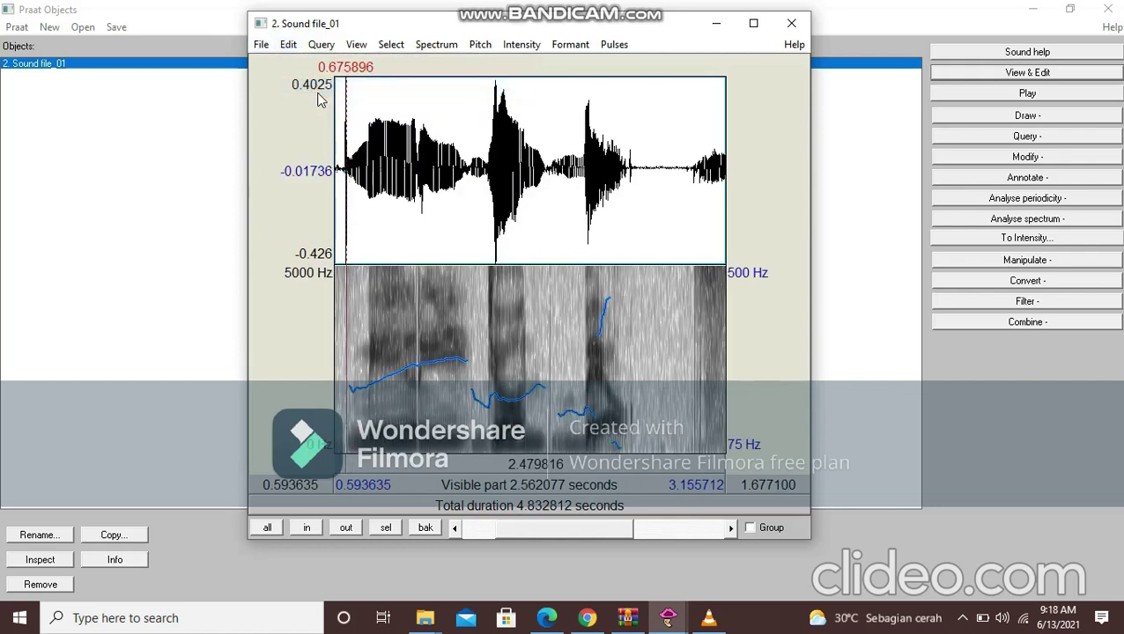
Cut the silence after the third burst, from about 2.52 to 2.96 s.
click(629, 169)
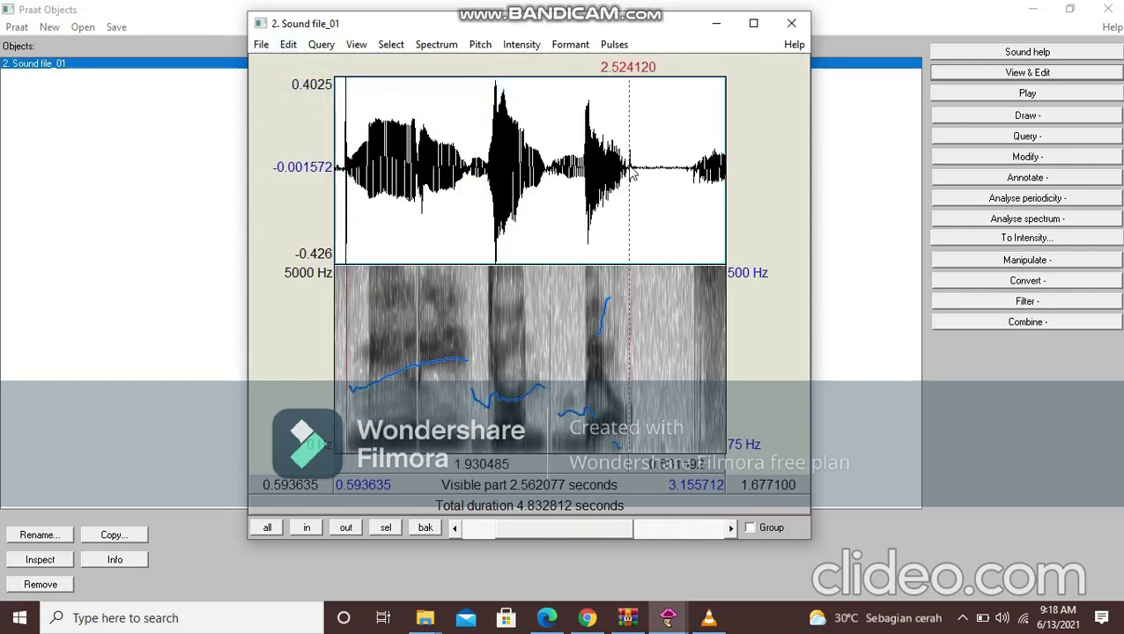
shift+click(696, 181)
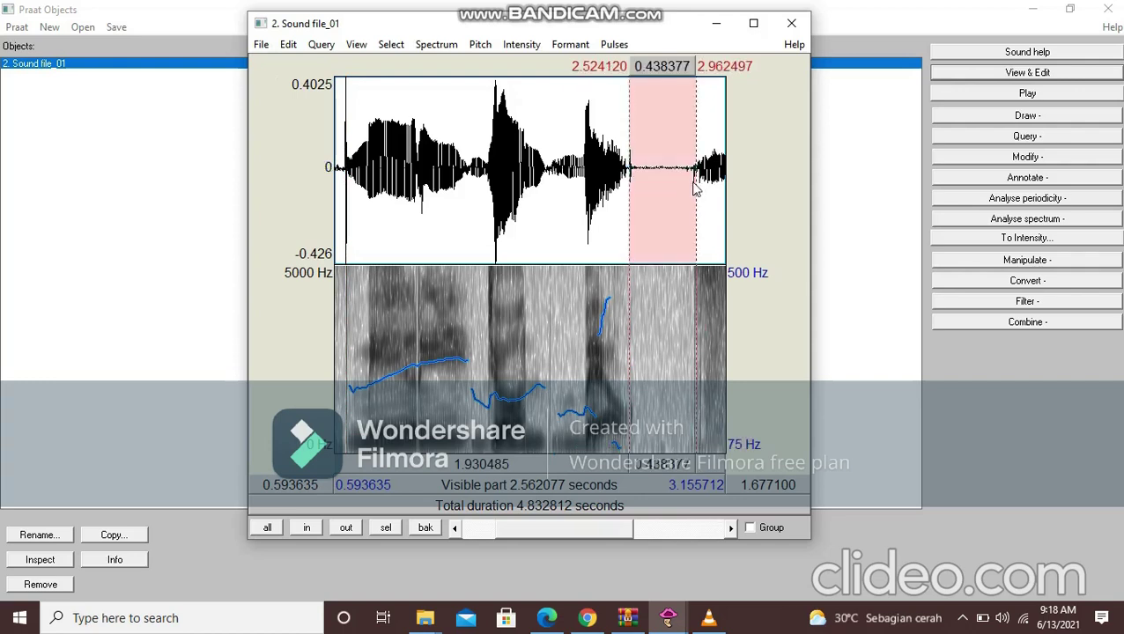
click(288, 44)
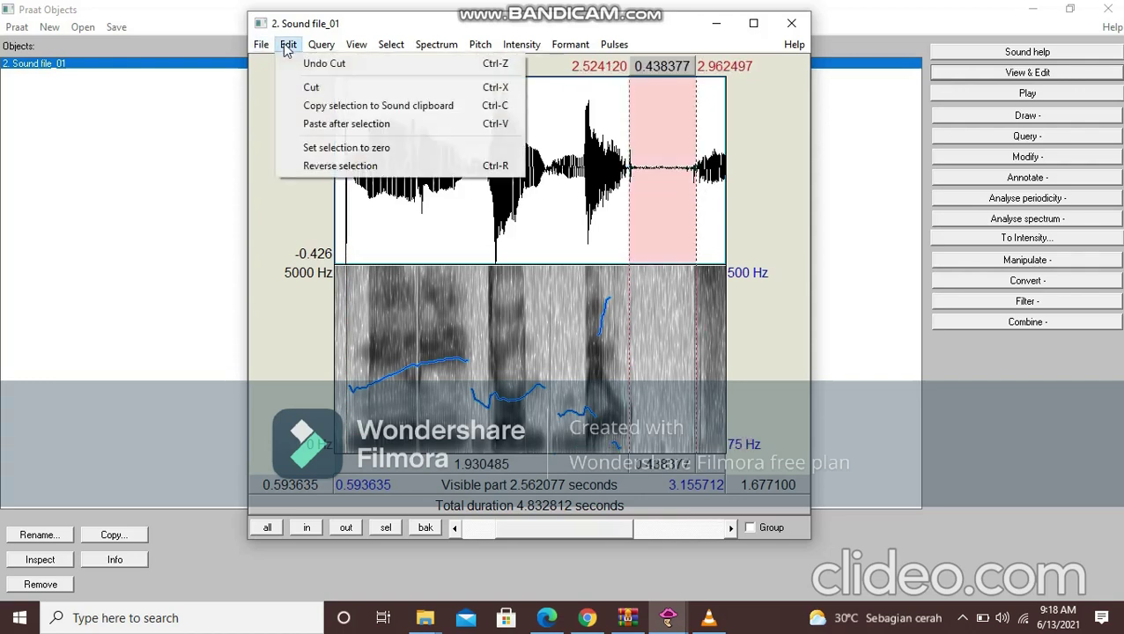
click(311, 89)
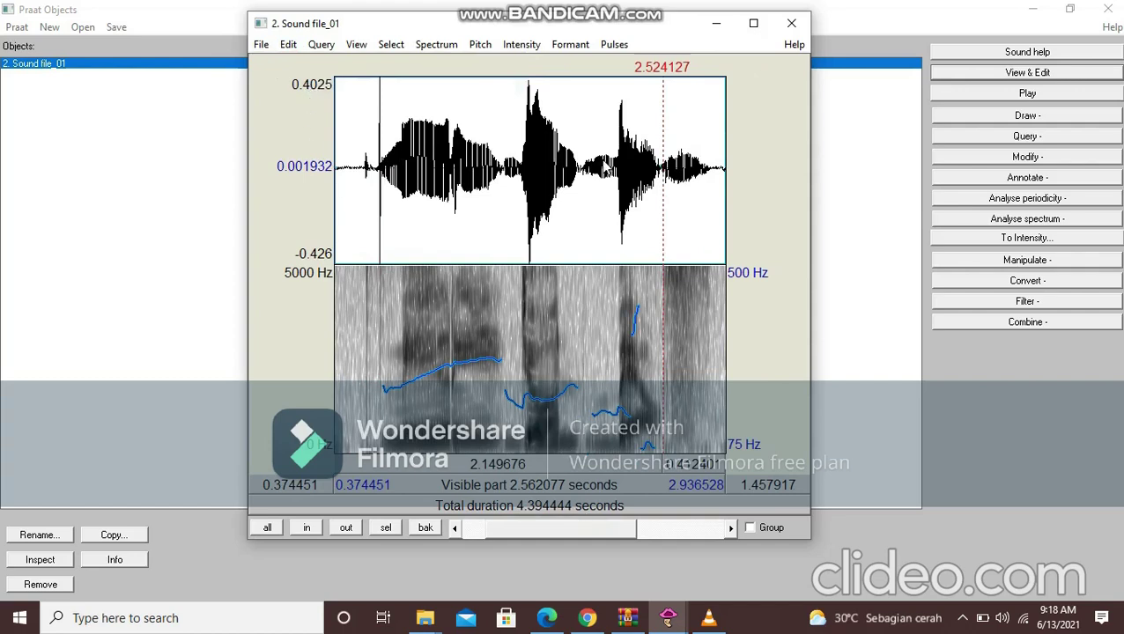
Play back the whole shortened sound and its visible part to check the cuts.
click(512, 507)
click(532, 495)
click(486, 492)
Place the time cursor at about 2.79 s, and select and play the third burst from about 2.21 to 2.51 s.
click(703, 167)
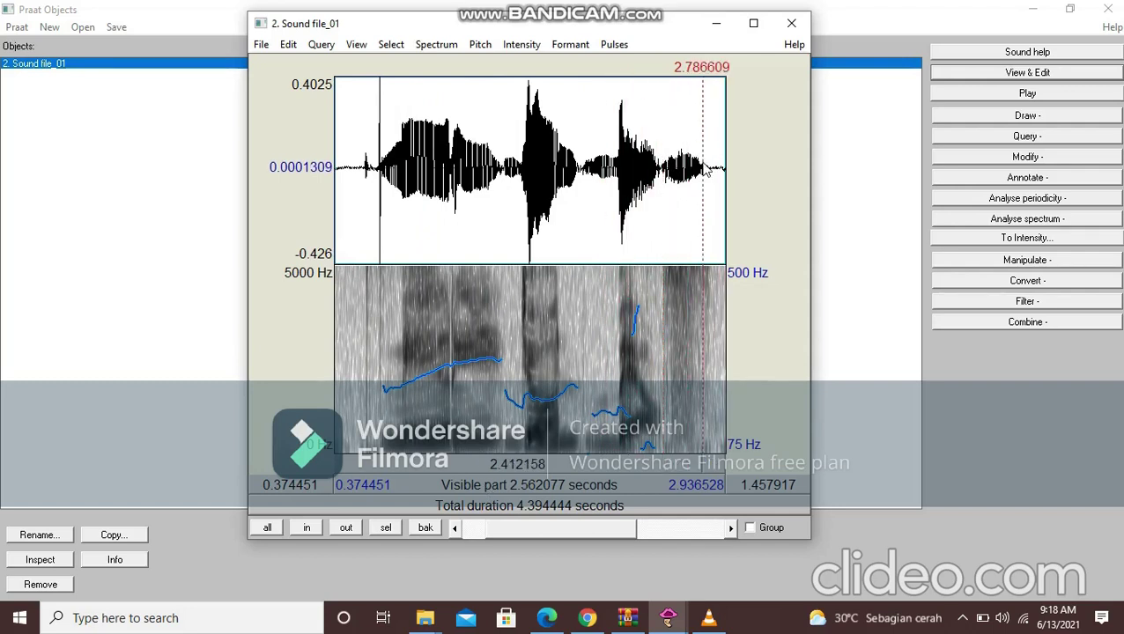
click(614, 157)
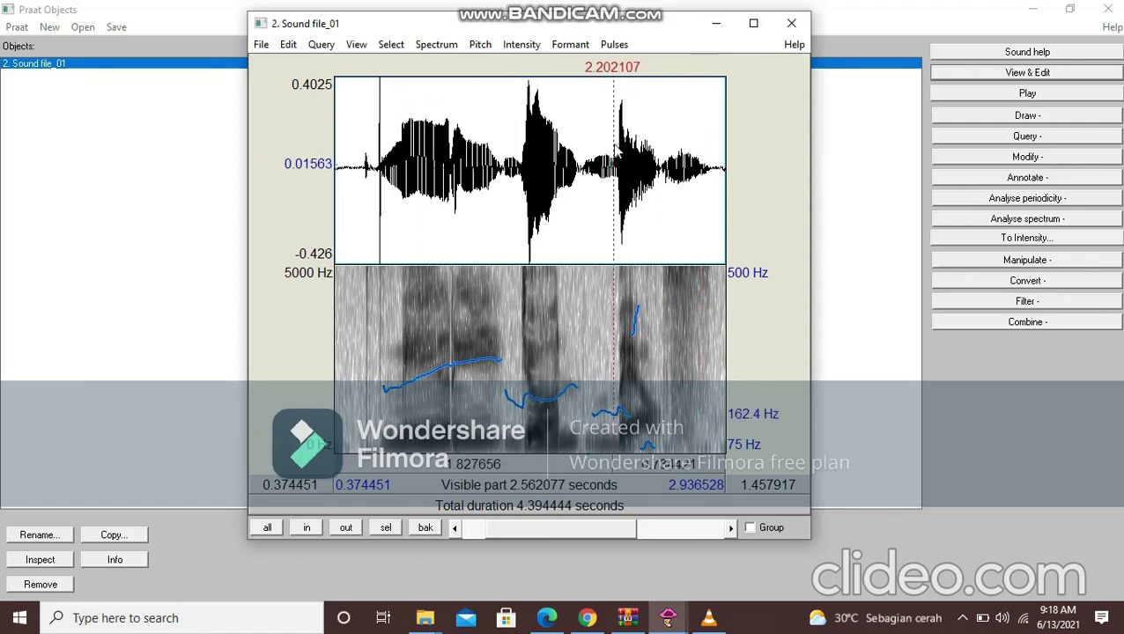
drag(615, 158, 660, 158)
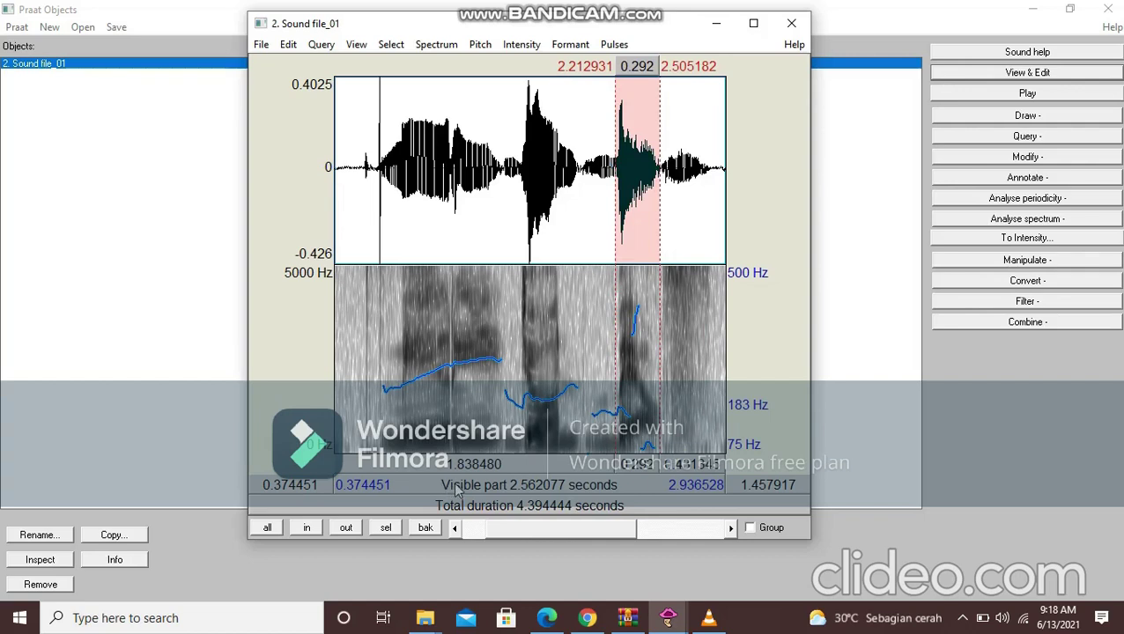
click(647, 465)
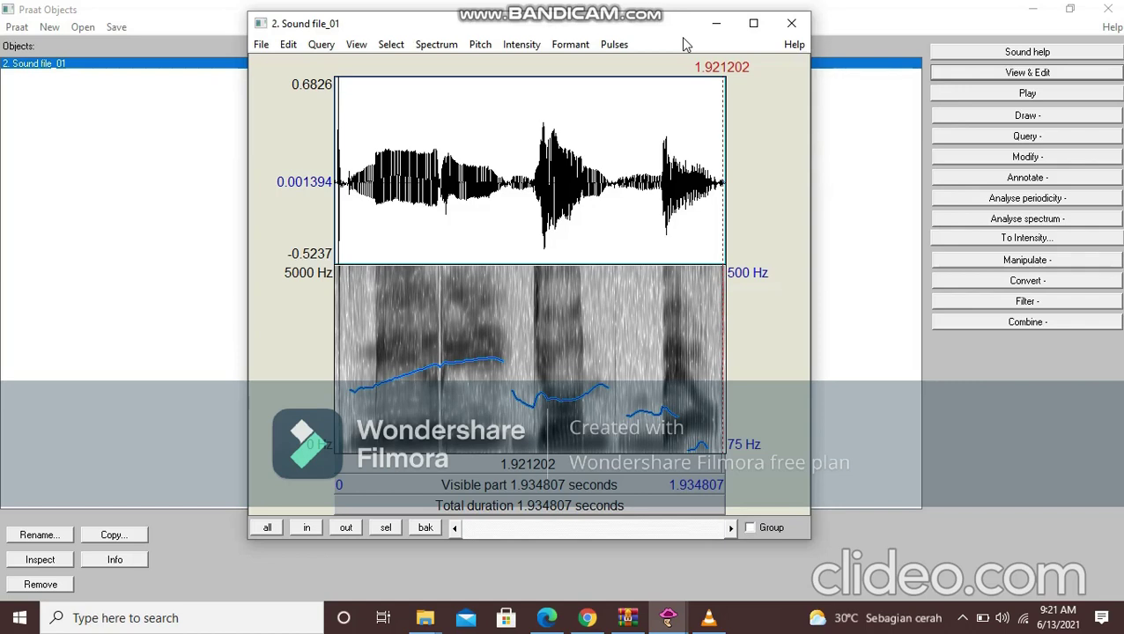
click(260, 45)
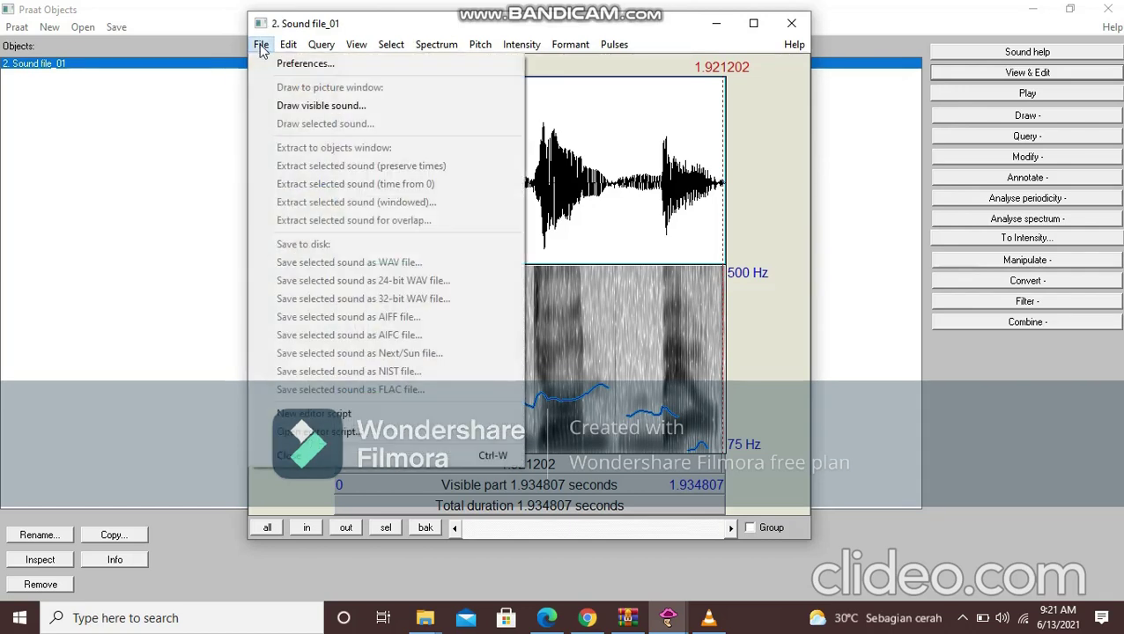
mouse_move(320, 44)
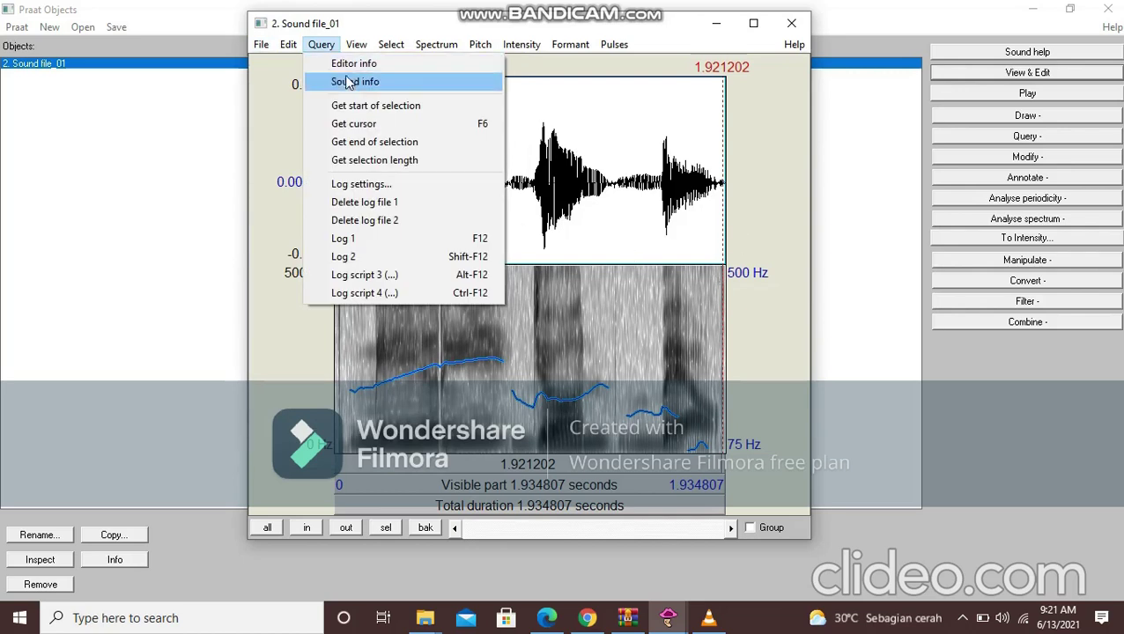
click(291, 129)
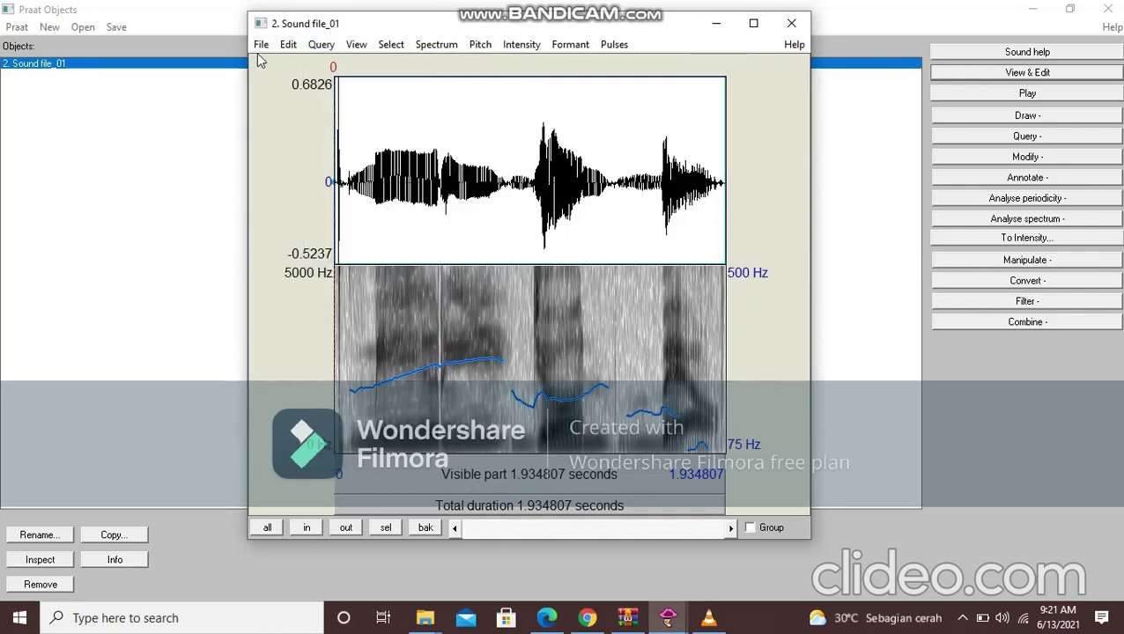
Select the sound from about 0.02 s to its end at 1.93 s and save the selection as a WAV file named "cut version".
click(261, 45)
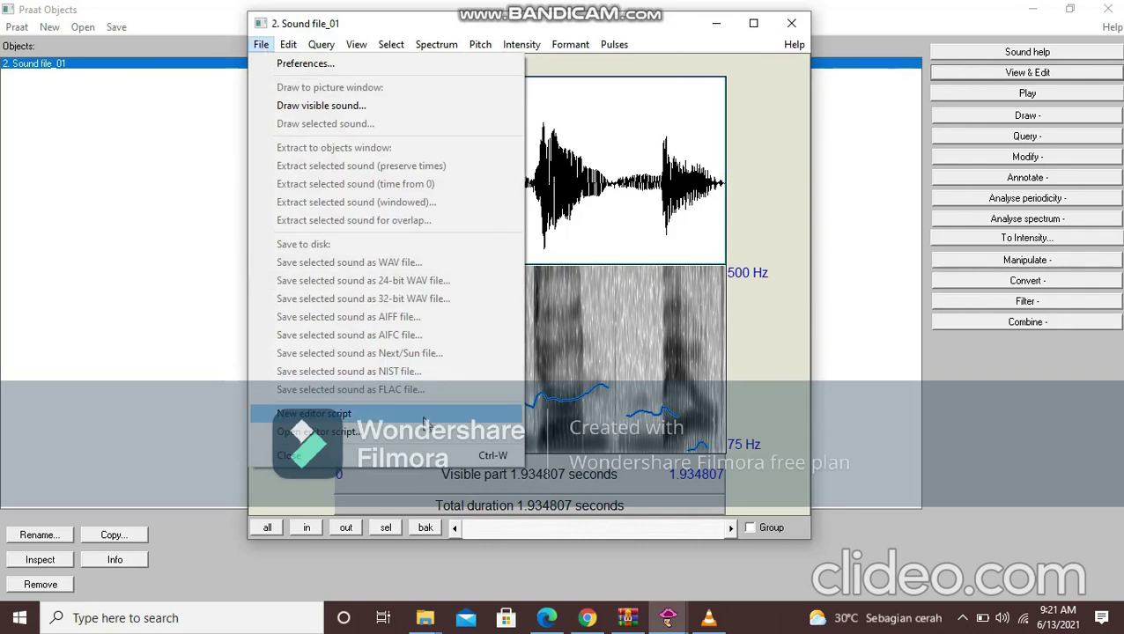
click(787, 358)
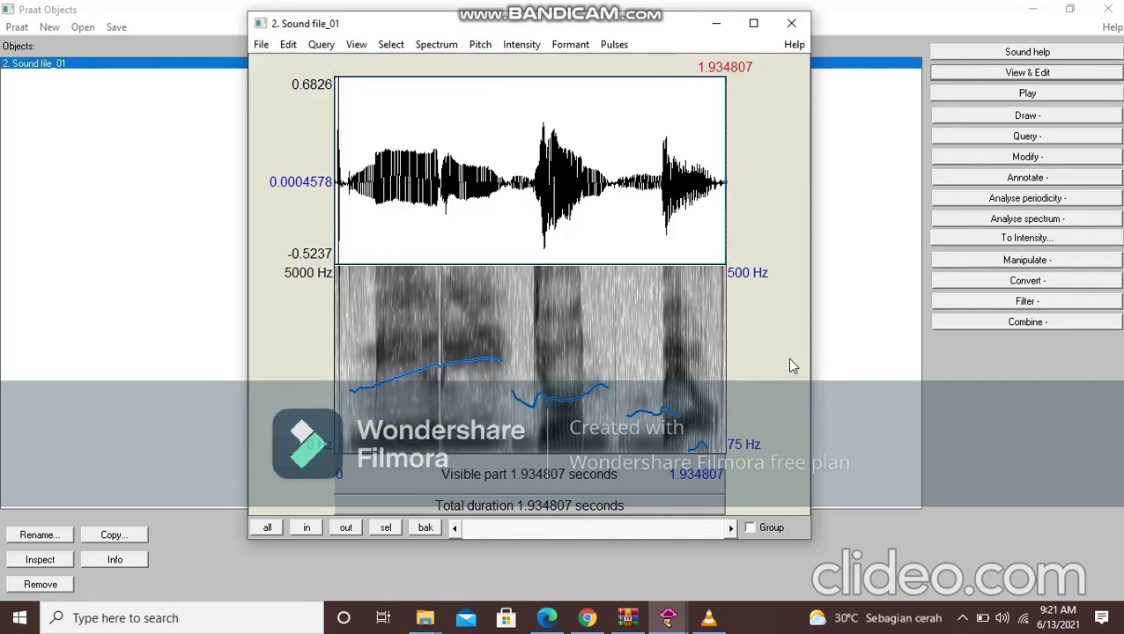
drag(338, 155, 758, 164)
click(260, 44)
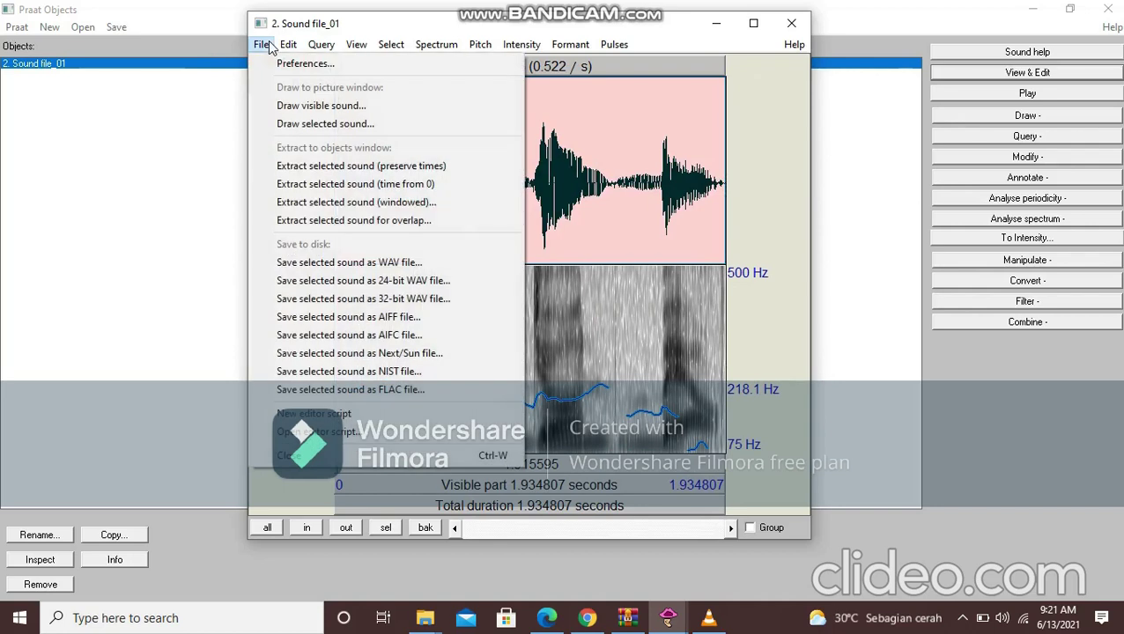
click(353, 263)
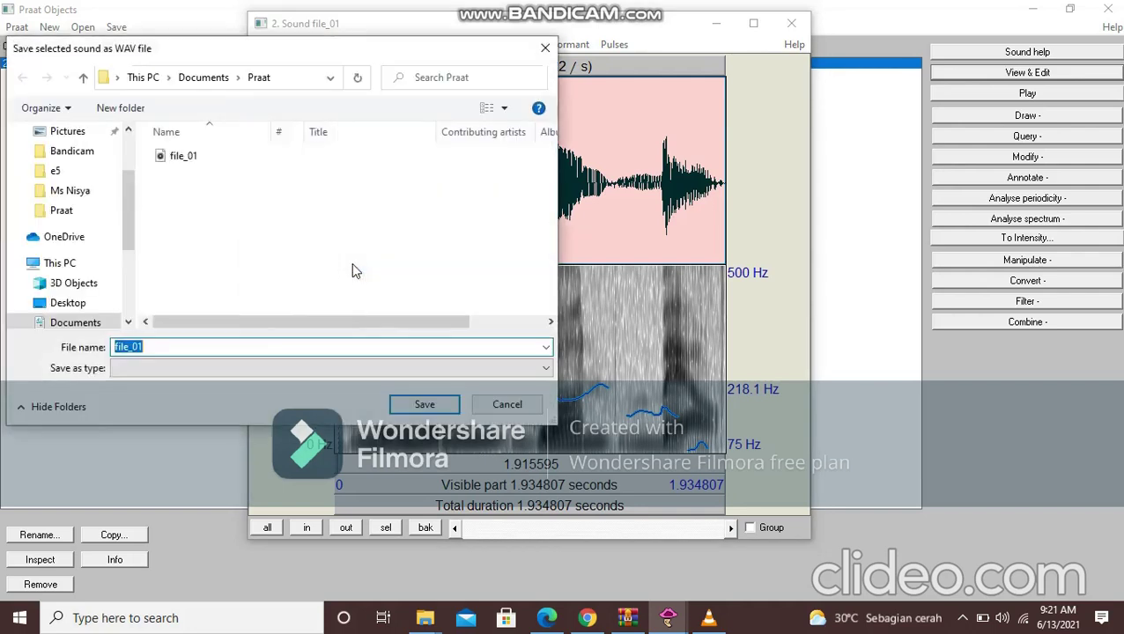
click(261, 346)
text(cut version)
key(Return)
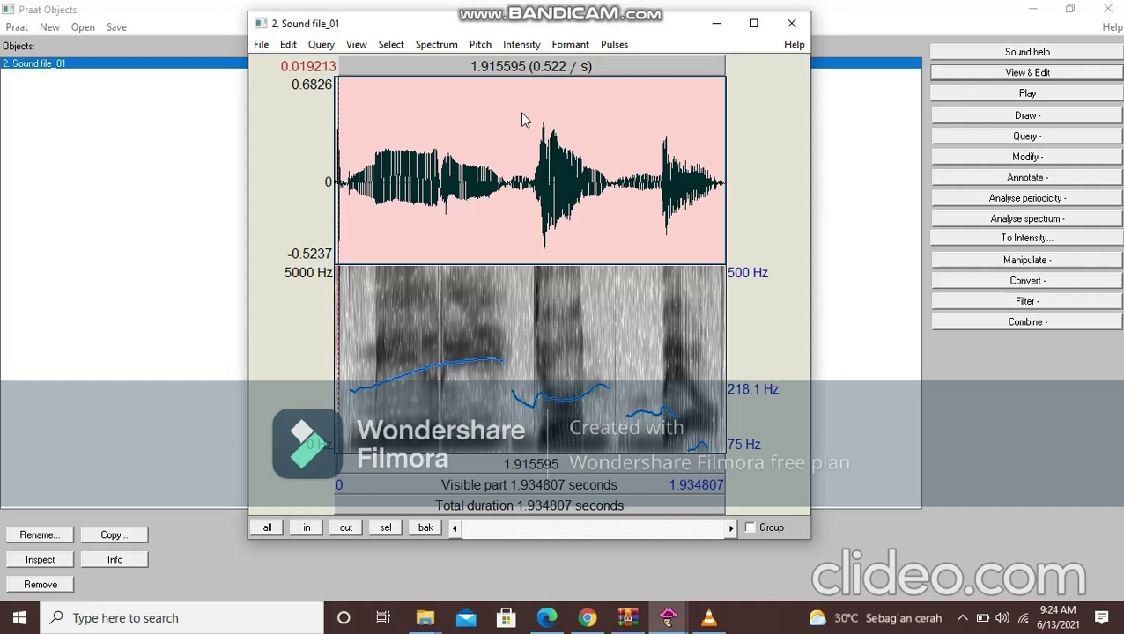
Play back the sound and try to query the intensity of the current selection.
click(506, 495)
click(522, 49)
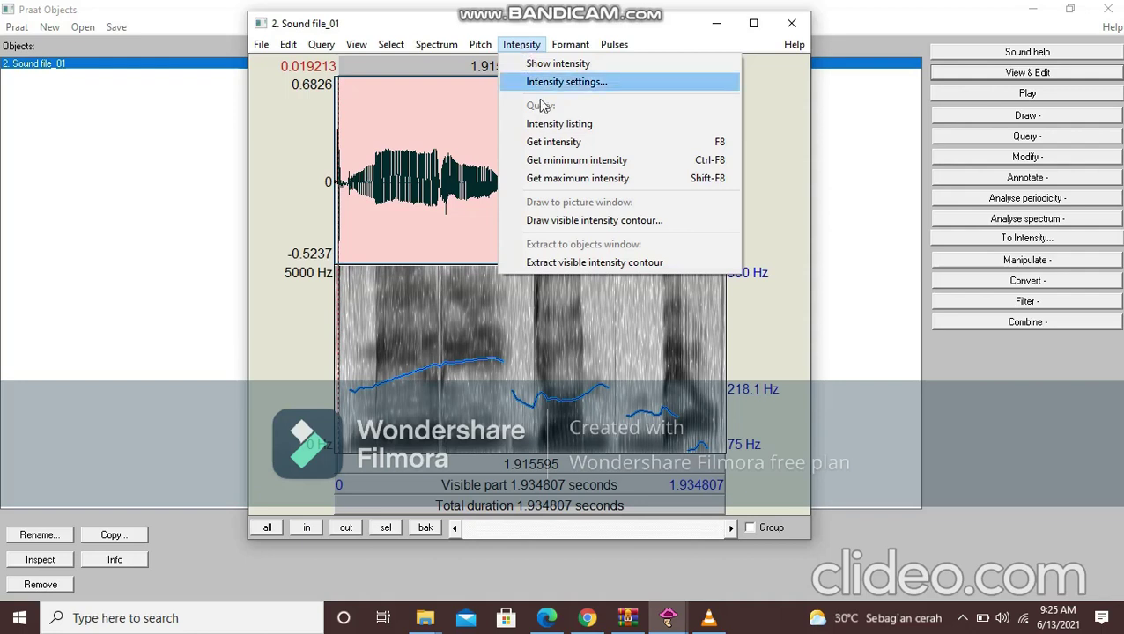
click(547, 145)
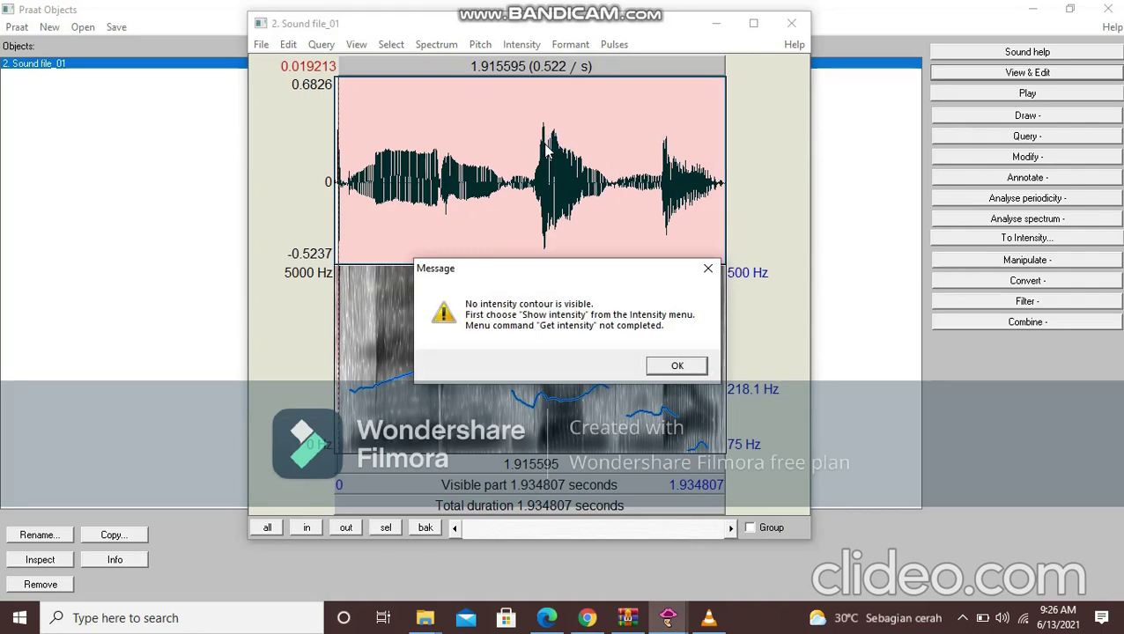
click(671, 368)
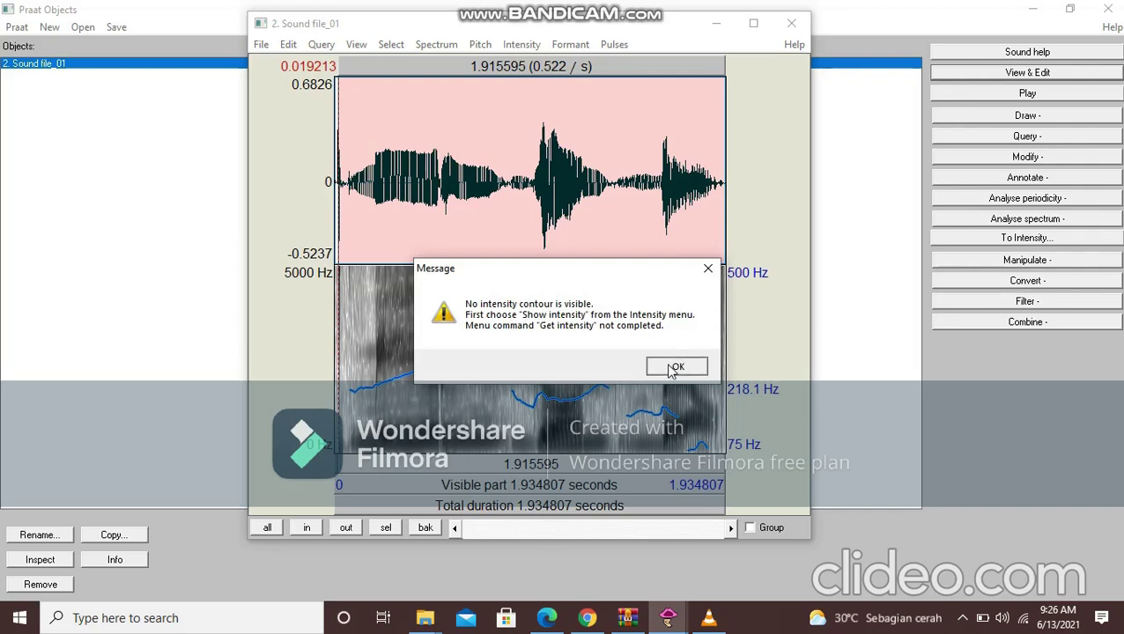
click(521, 44)
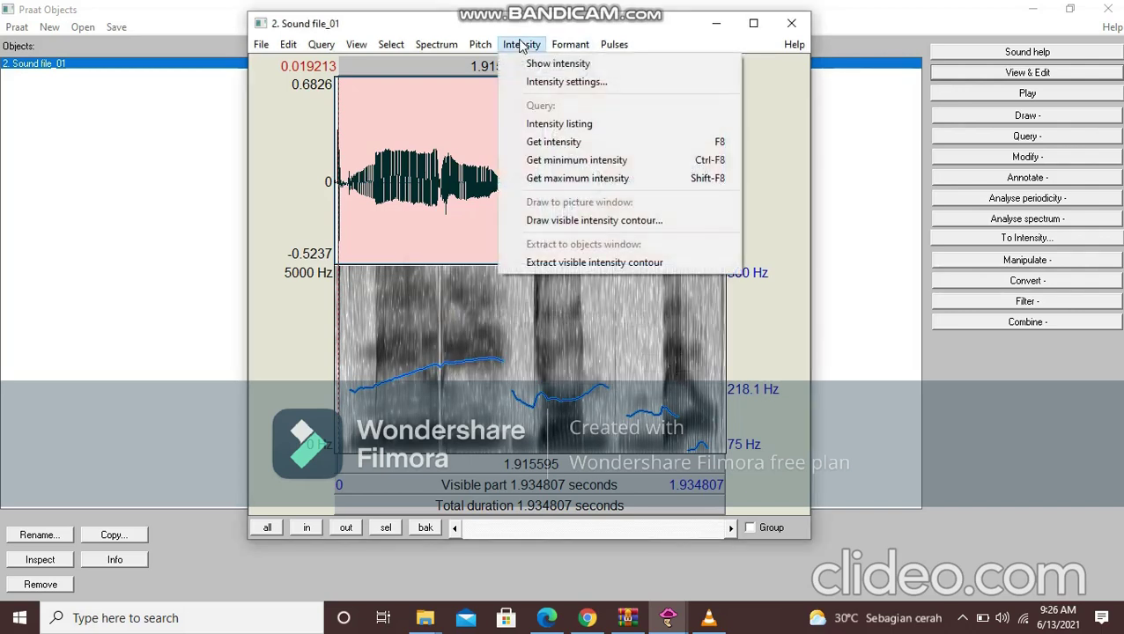
click(567, 146)
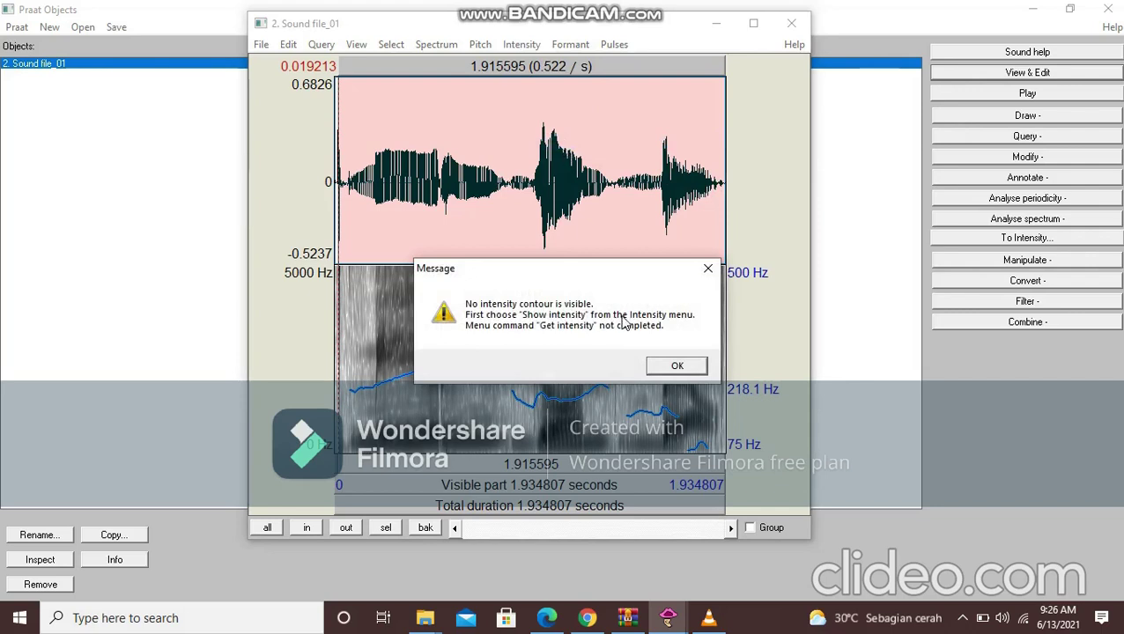
click(674, 368)
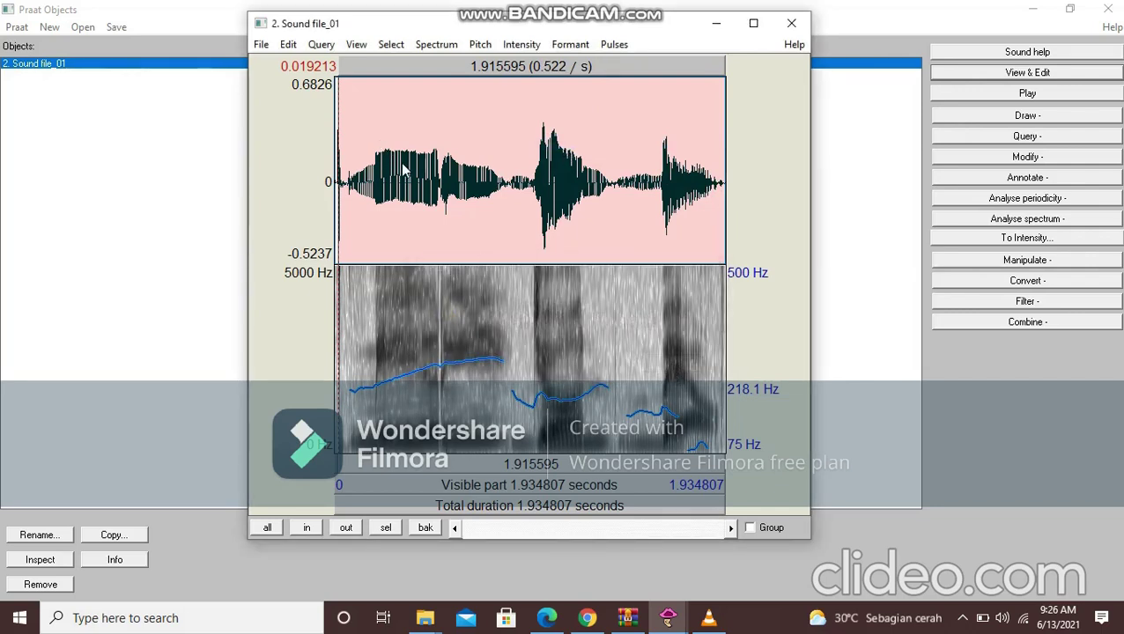
Select the sound from about 0.08 to 1.89 s and try to query the intensity of that stretch.
click(401, 189)
click(341, 188)
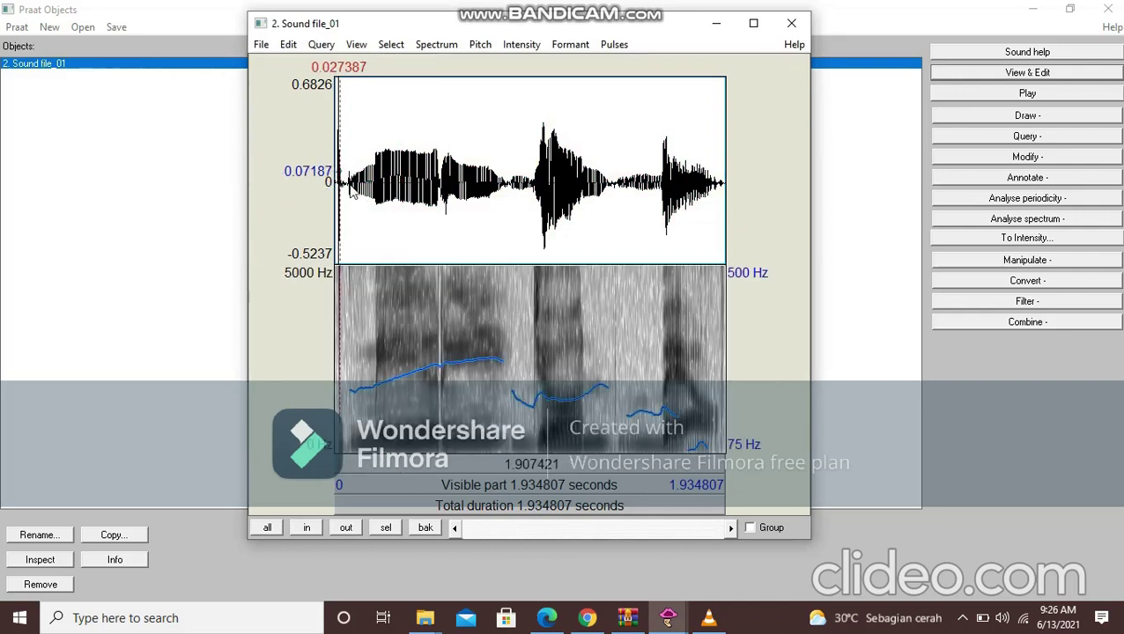
drag(350, 192, 716, 211)
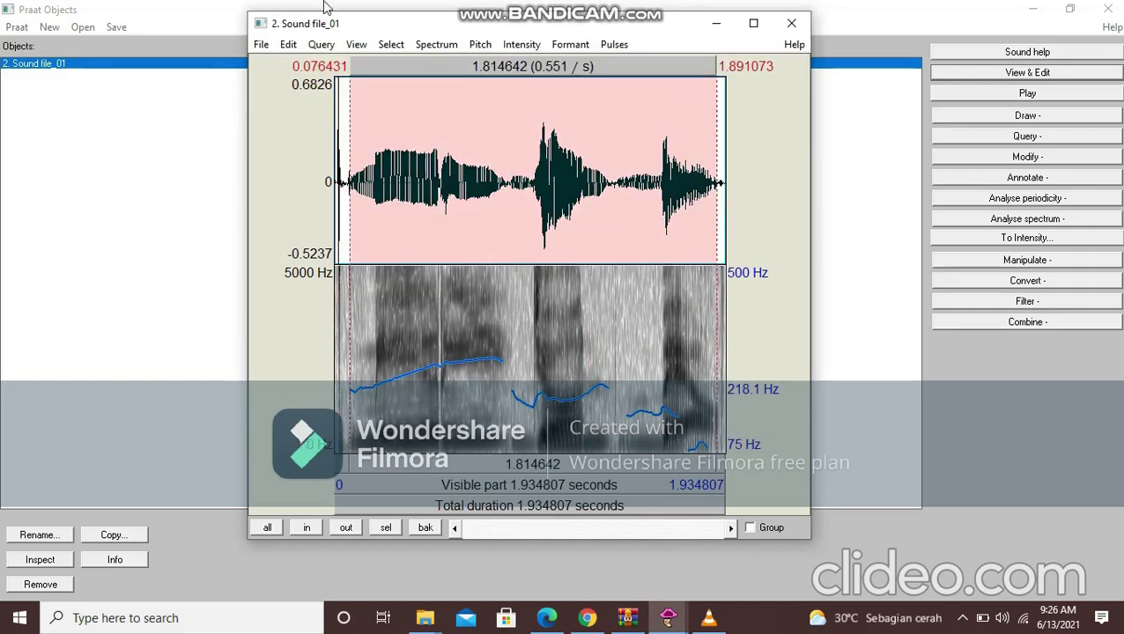
click(531, 45)
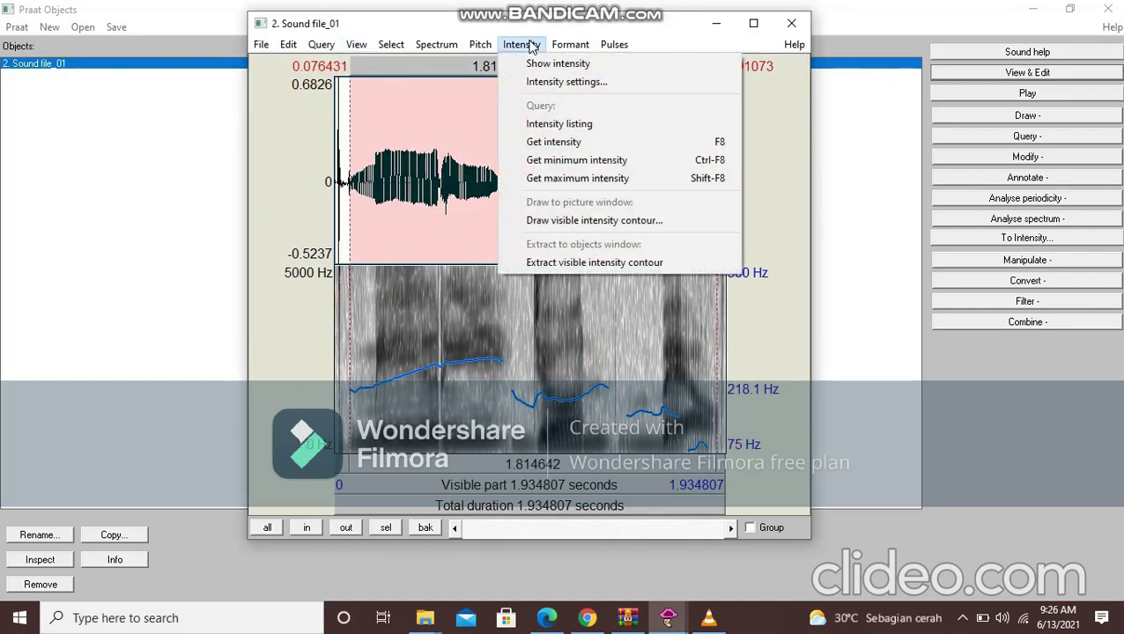
click(555, 142)
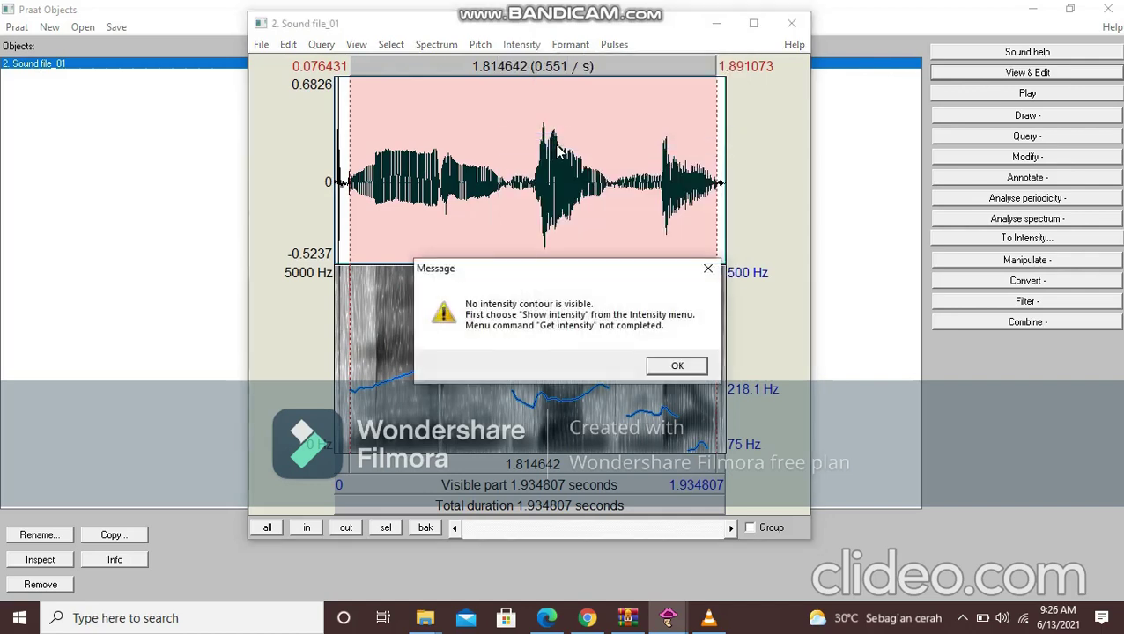
click(677, 369)
Show the intensity contour and get the mean intensity of the selected stretch, closing the result window after reading it.
click(516, 46)
click(554, 67)
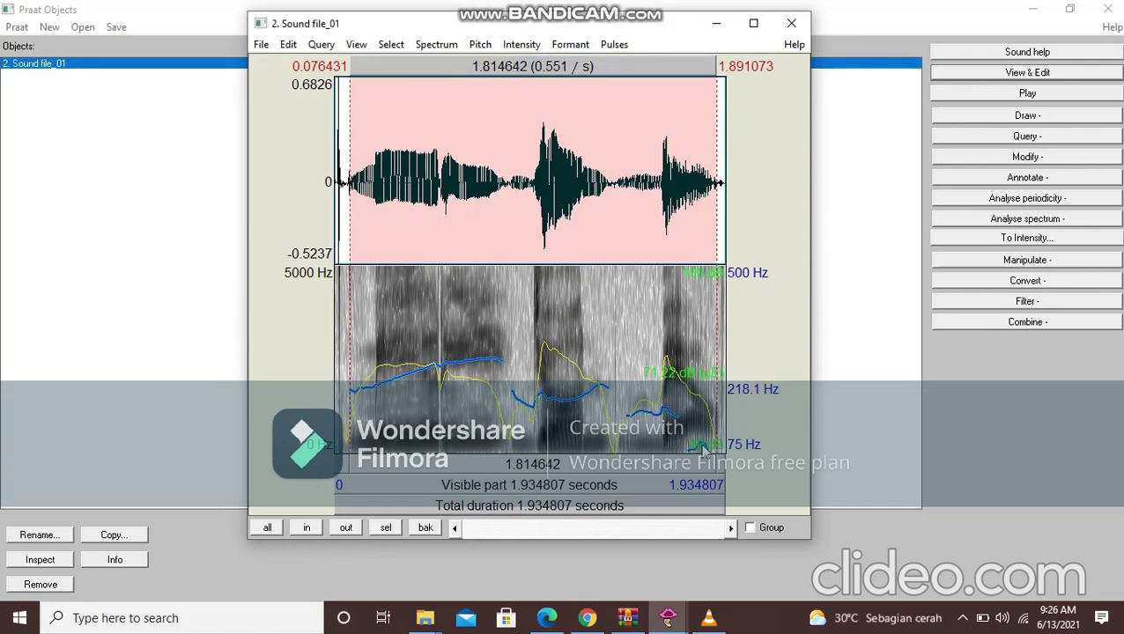
click(504, 45)
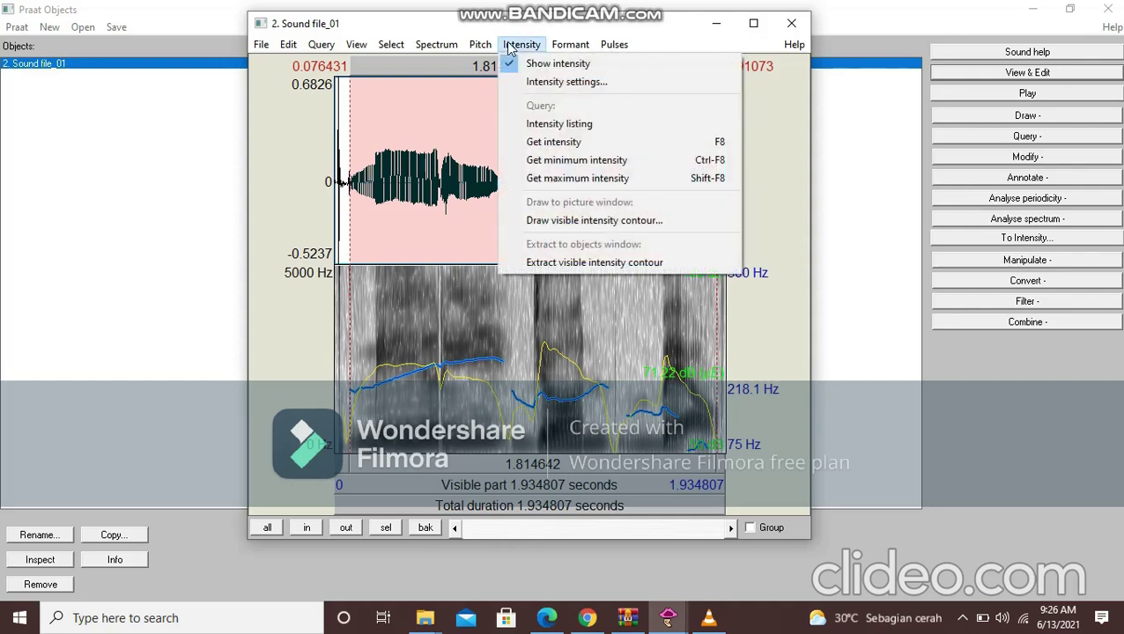
click(554, 143)
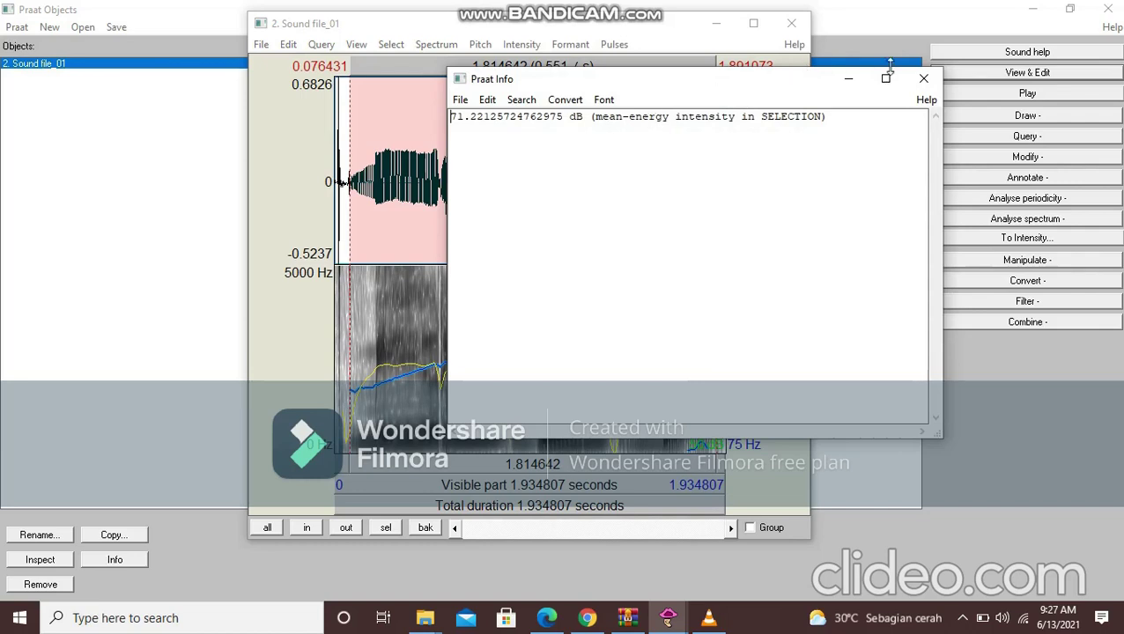
click(923, 79)
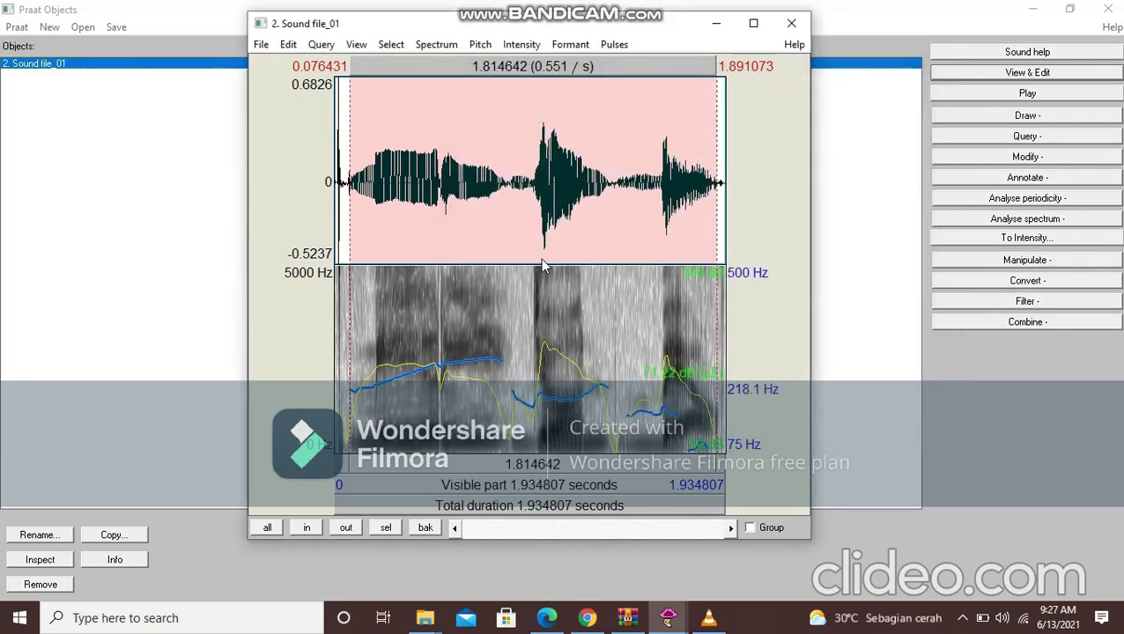
Select the first two bursts from about 0.11 to 1.40 s and view the intensity listing for that selection.
click(356, 130)
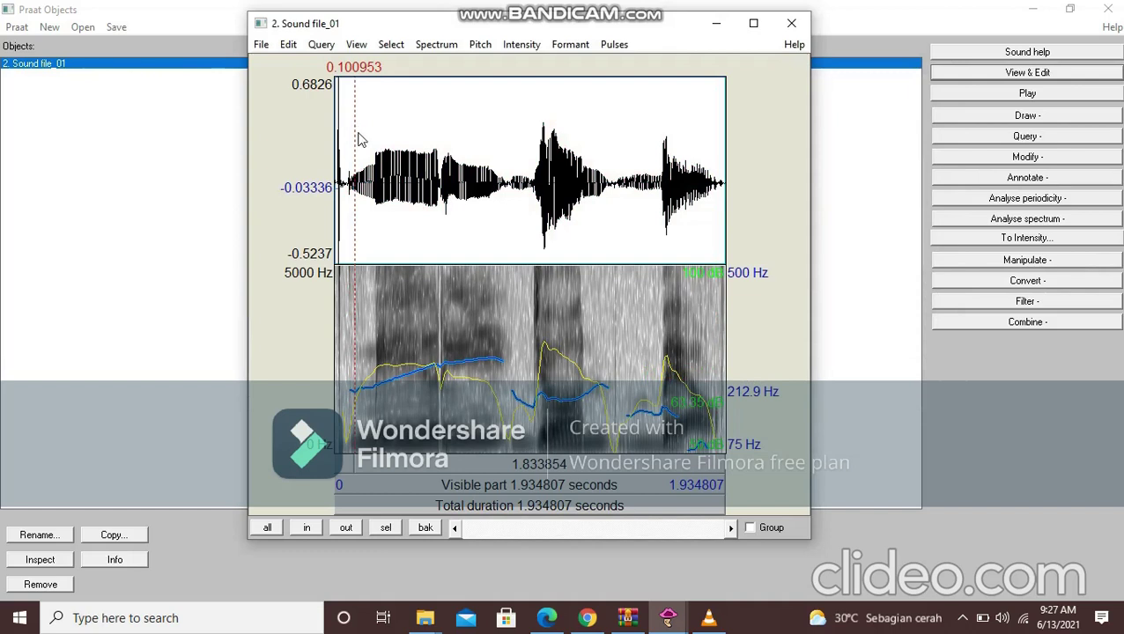
drag(402, 139, 618, 153)
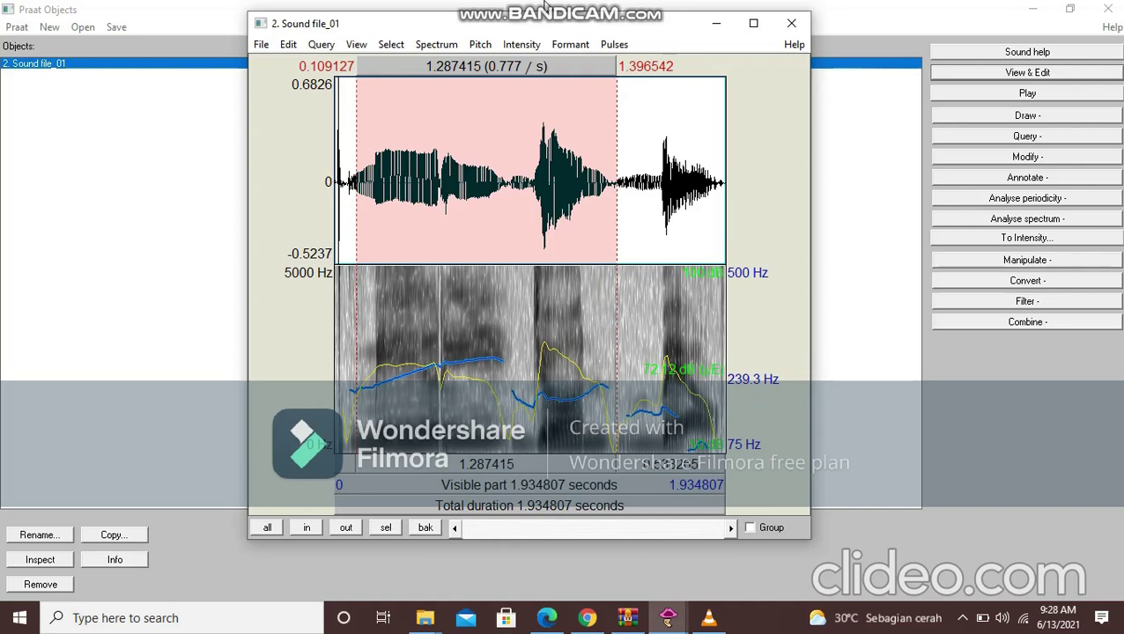
click(523, 45)
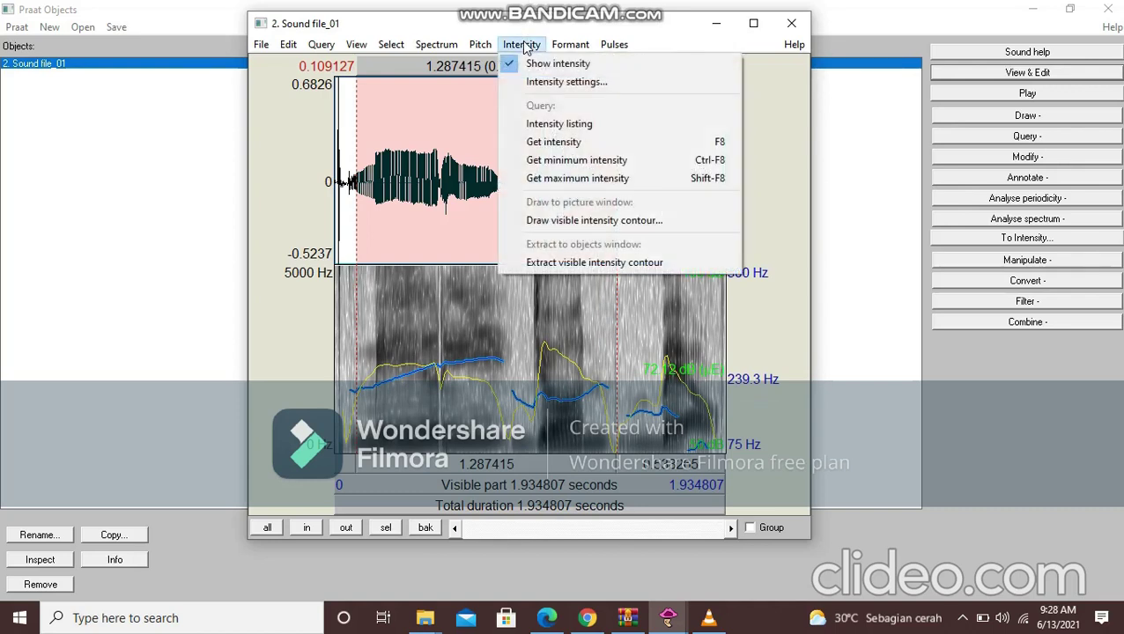
click(557, 126)
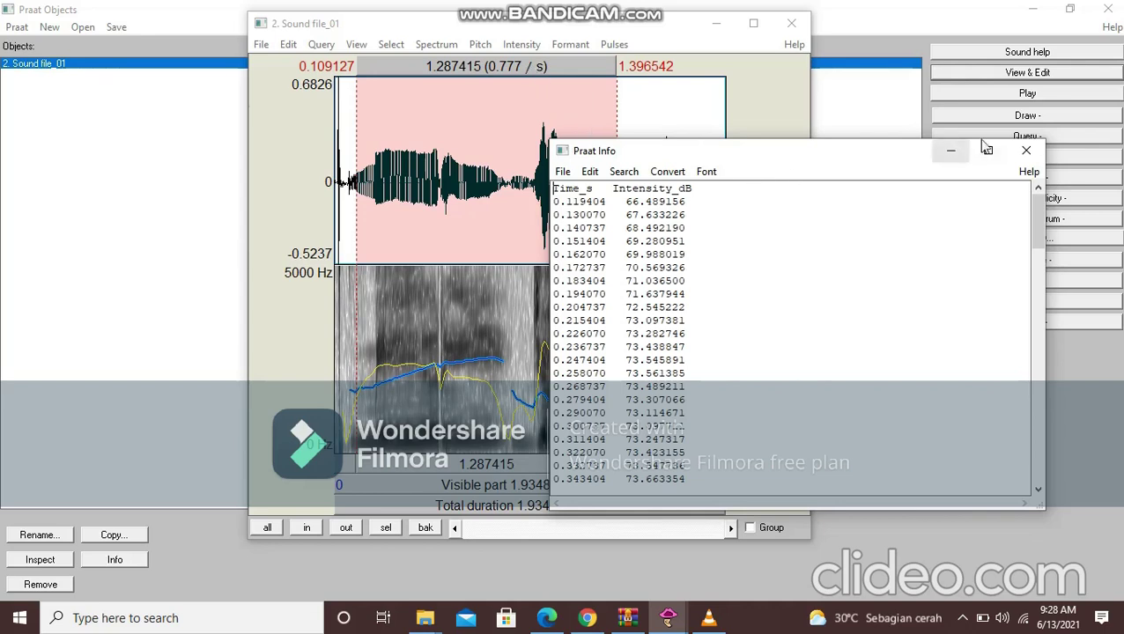
click(1026, 150)
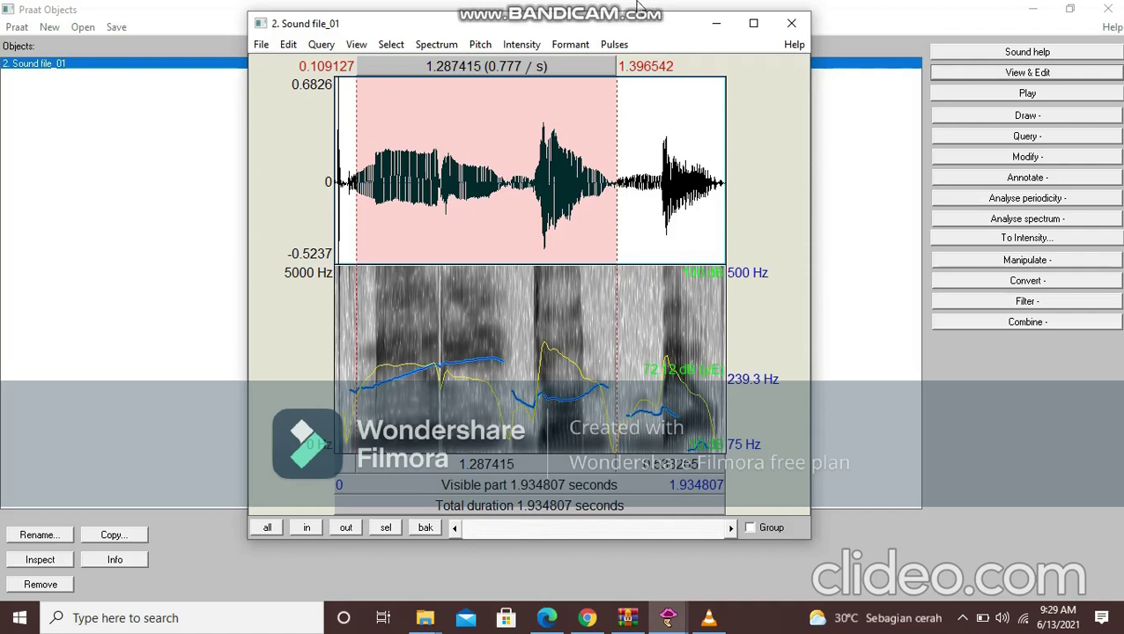
View the pitch listing and the mean pitch of the selected first two bursts, closing each result window.
click(477, 45)
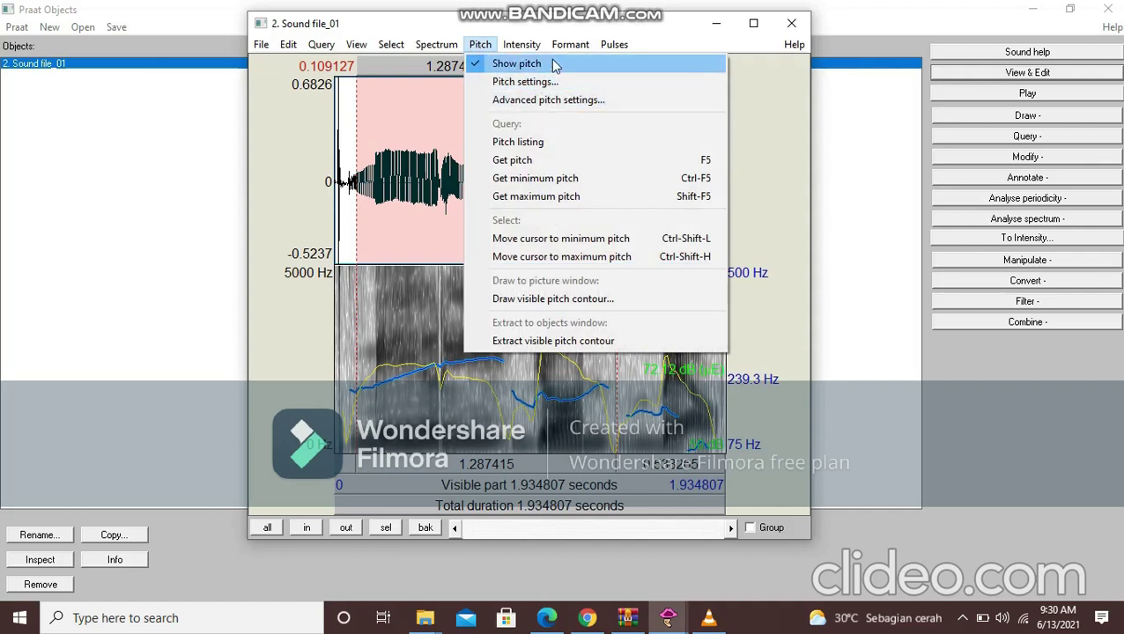
click(540, 144)
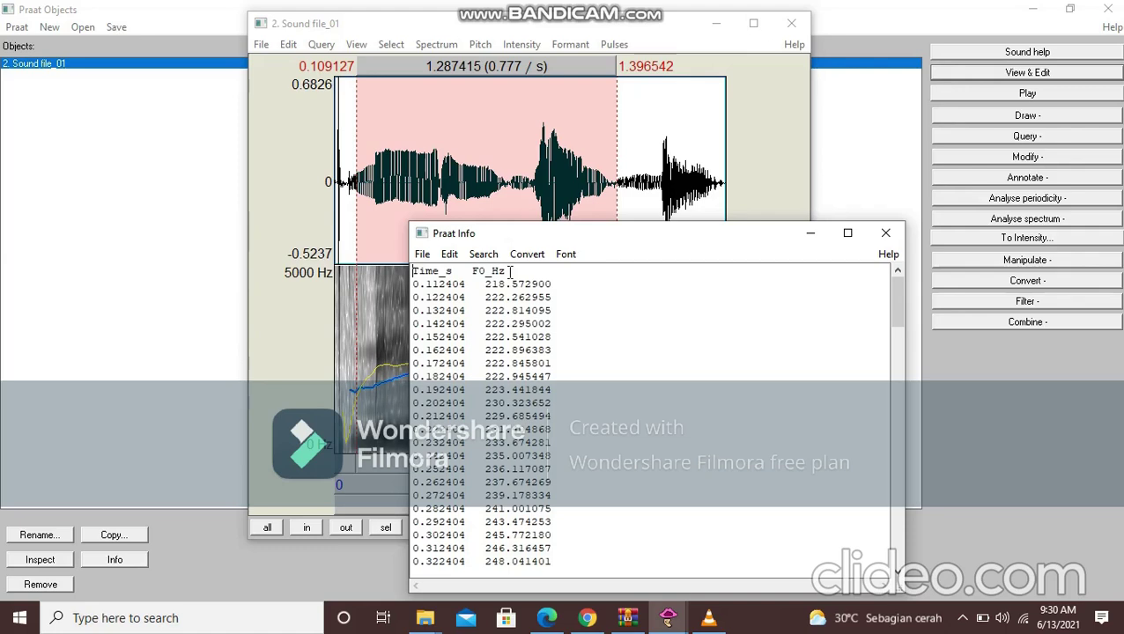
click(886, 233)
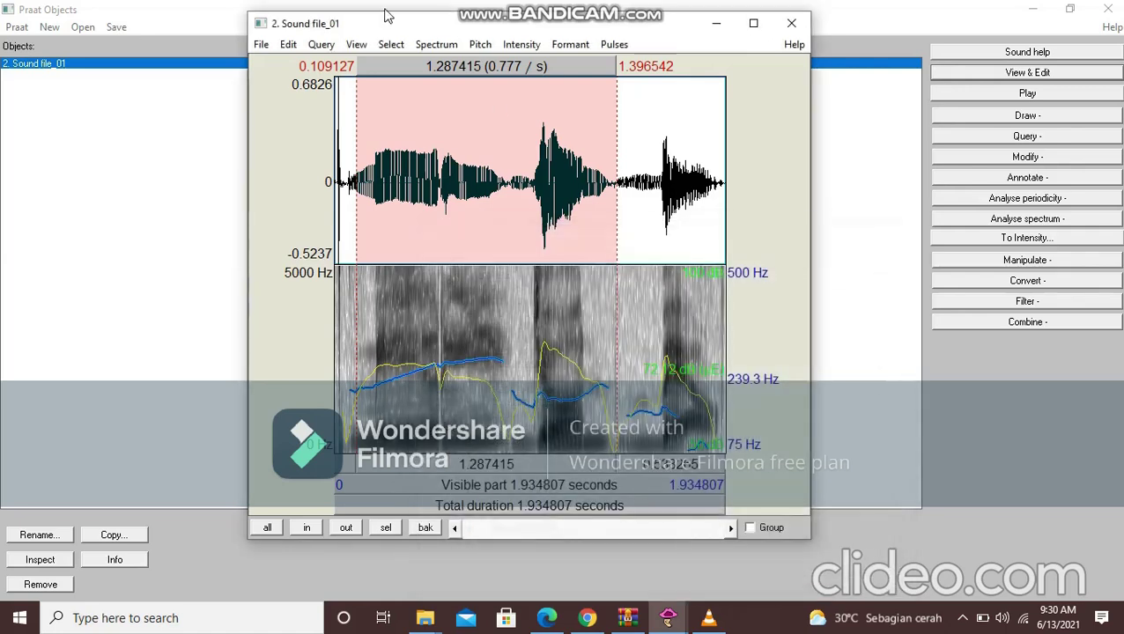
click(479, 44)
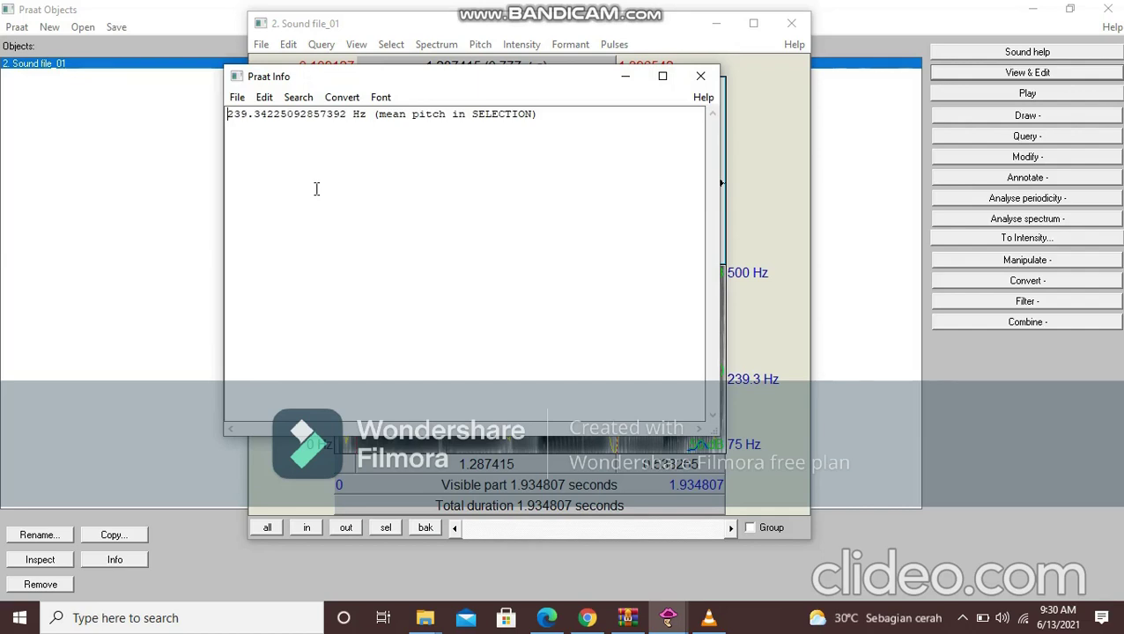
click(700, 77)
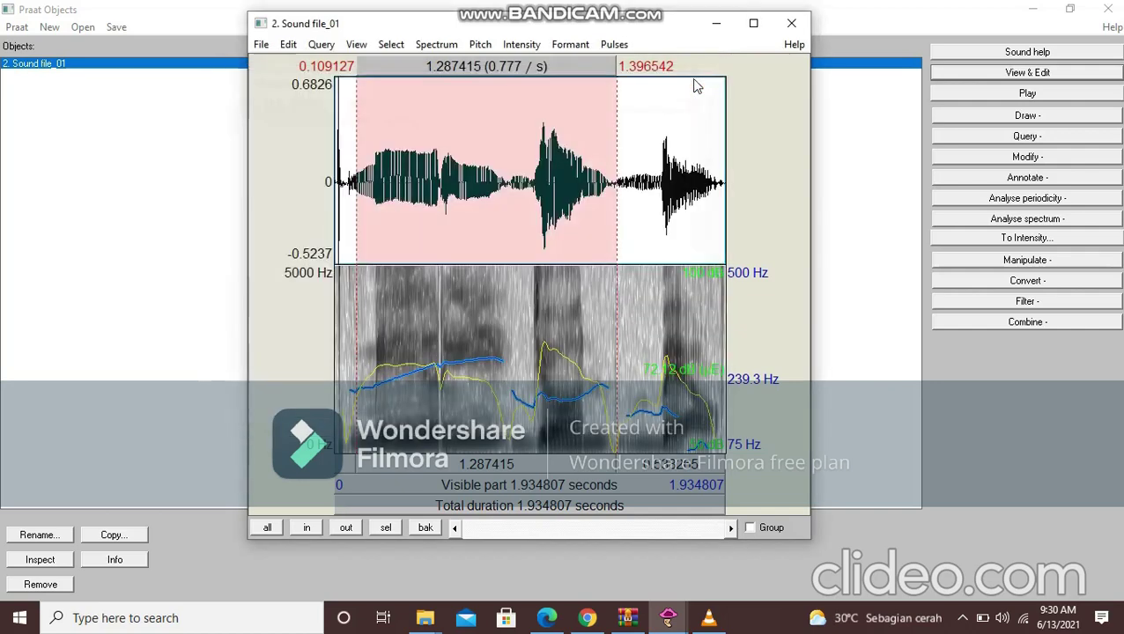
Get the minimum and maximum pitch of the selected first two bursts, closing each result window.
click(481, 46)
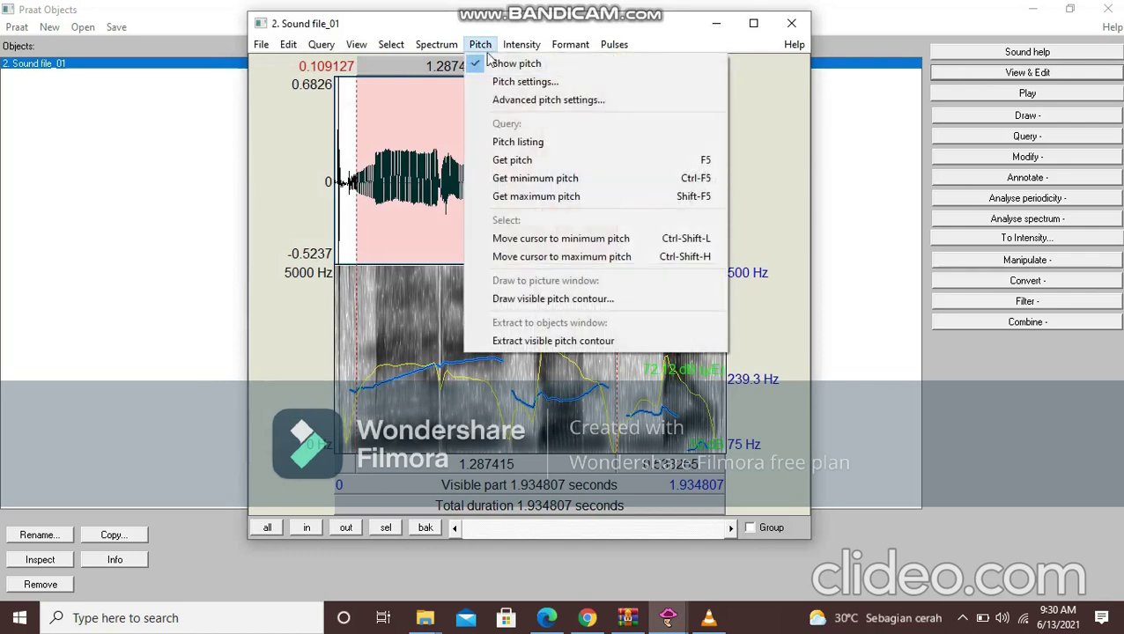
click(568, 178)
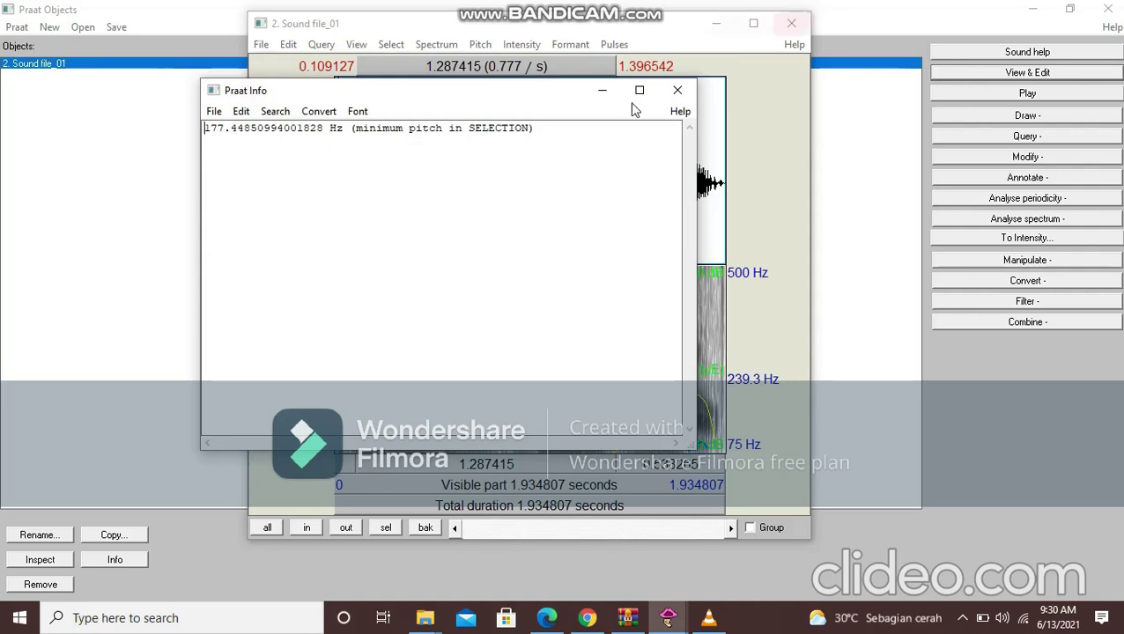
click(678, 90)
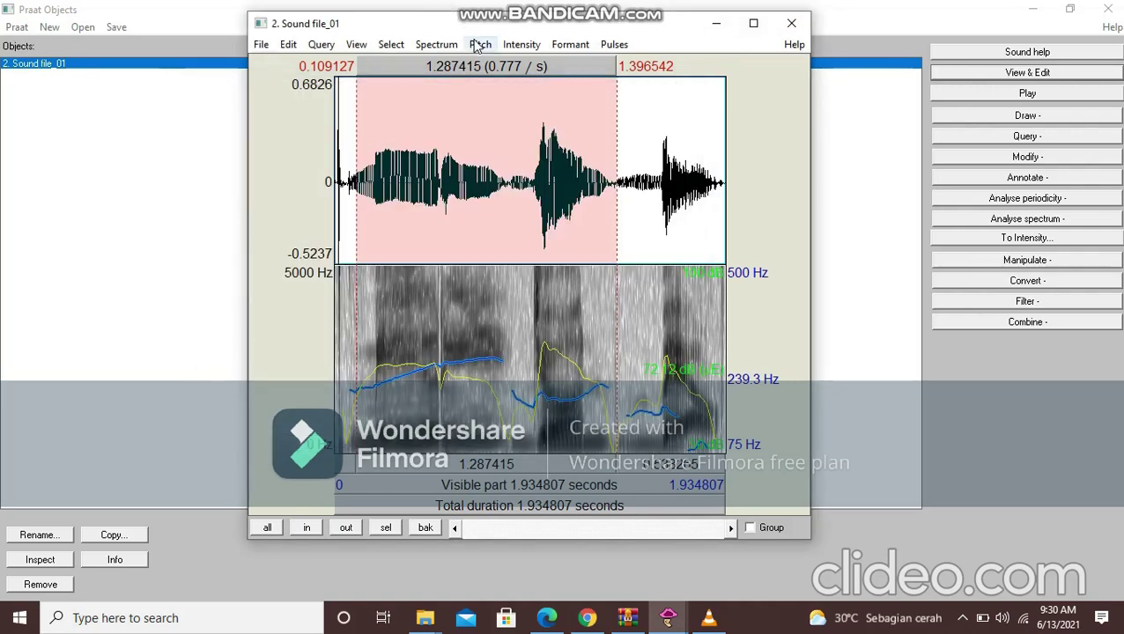
click(478, 44)
click(548, 197)
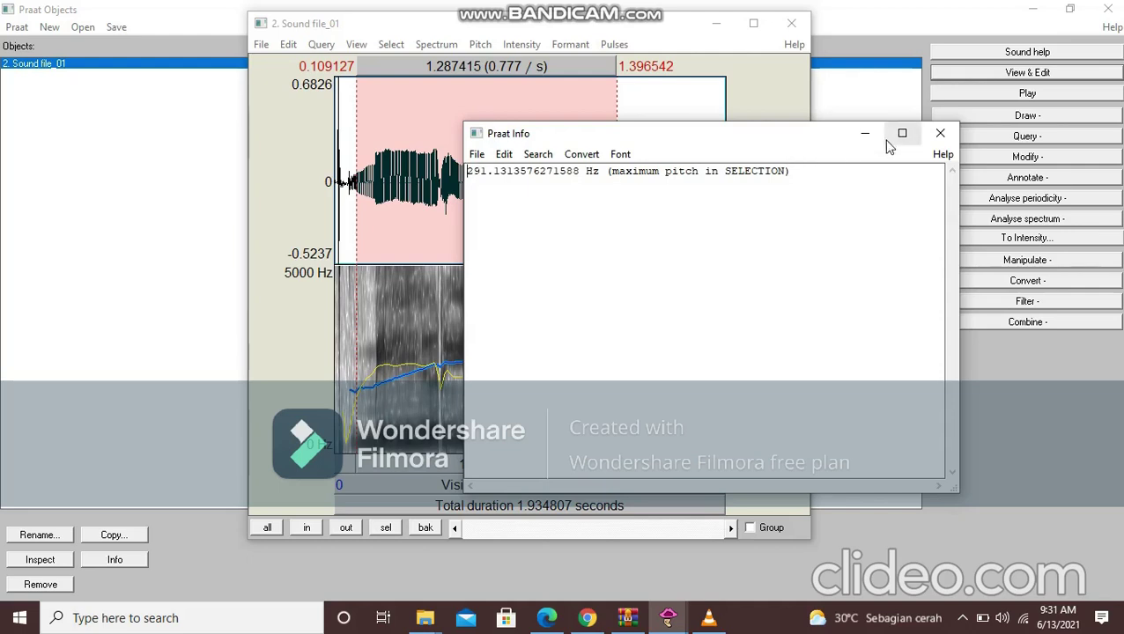
click(941, 140)
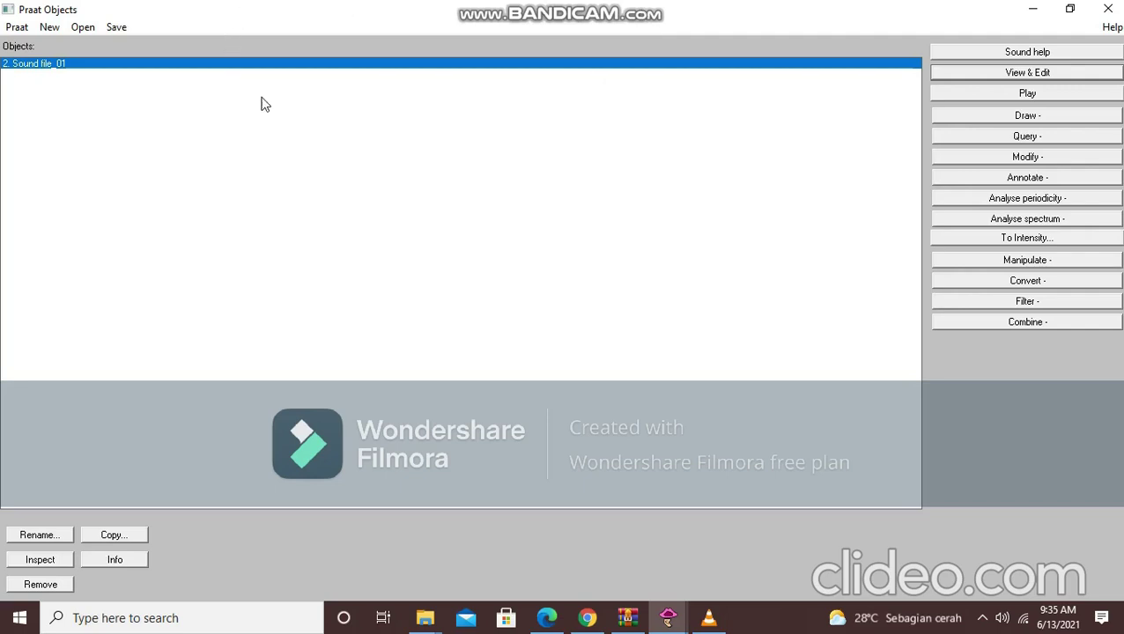
Create a TextGrid for the sound with the tiers Mary, John and bell, using bell as the point tier.
click(972, 182)
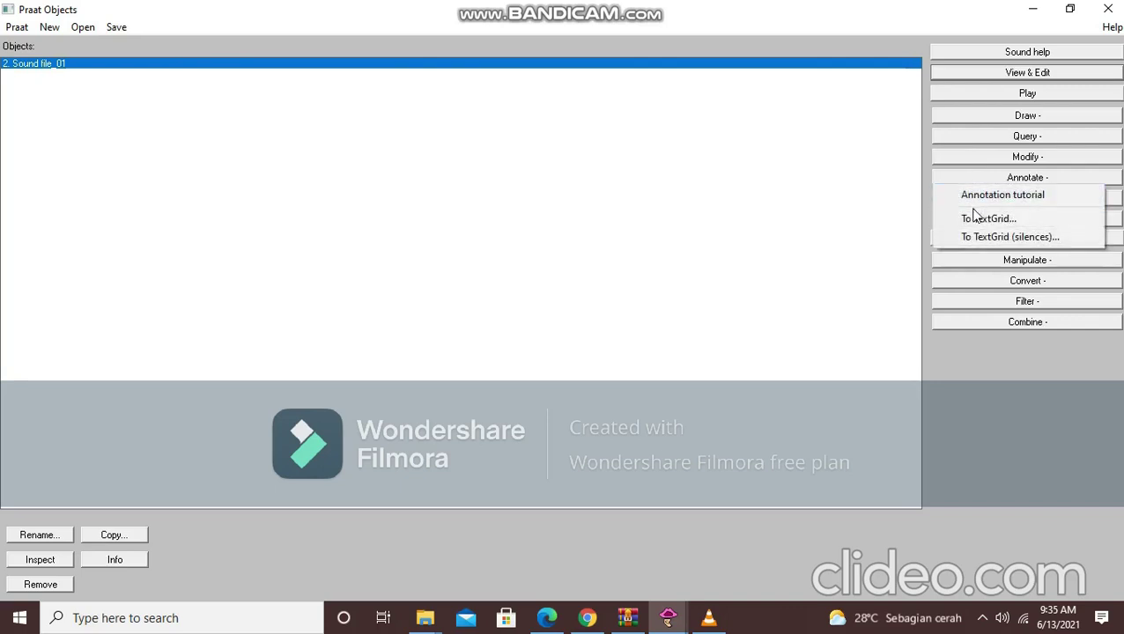
click(972, 218)
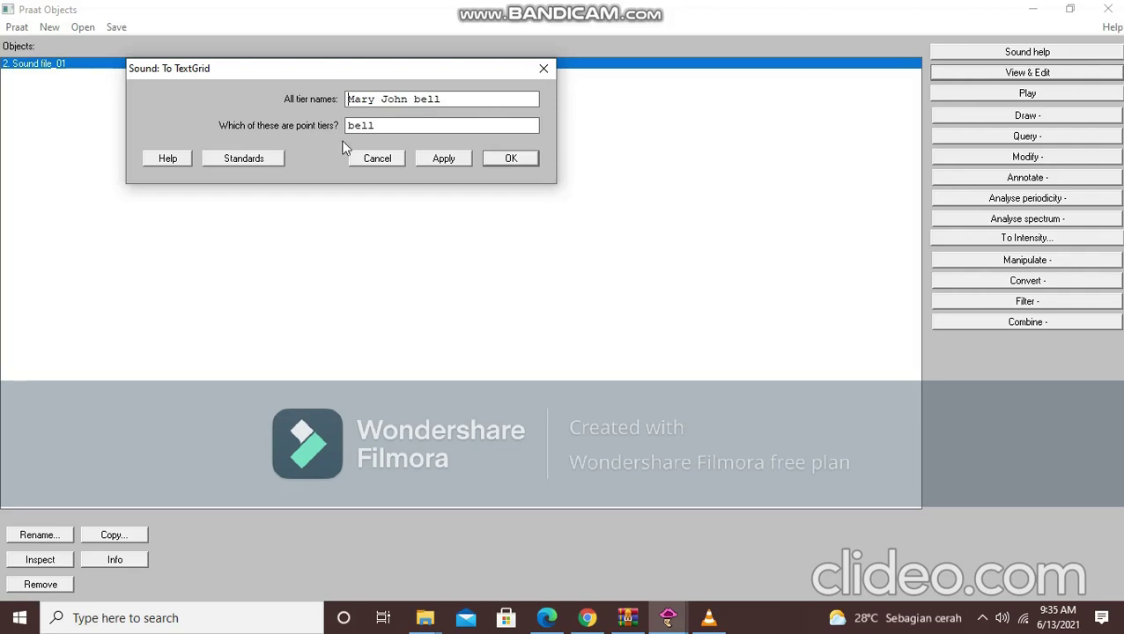
click(507, 161)
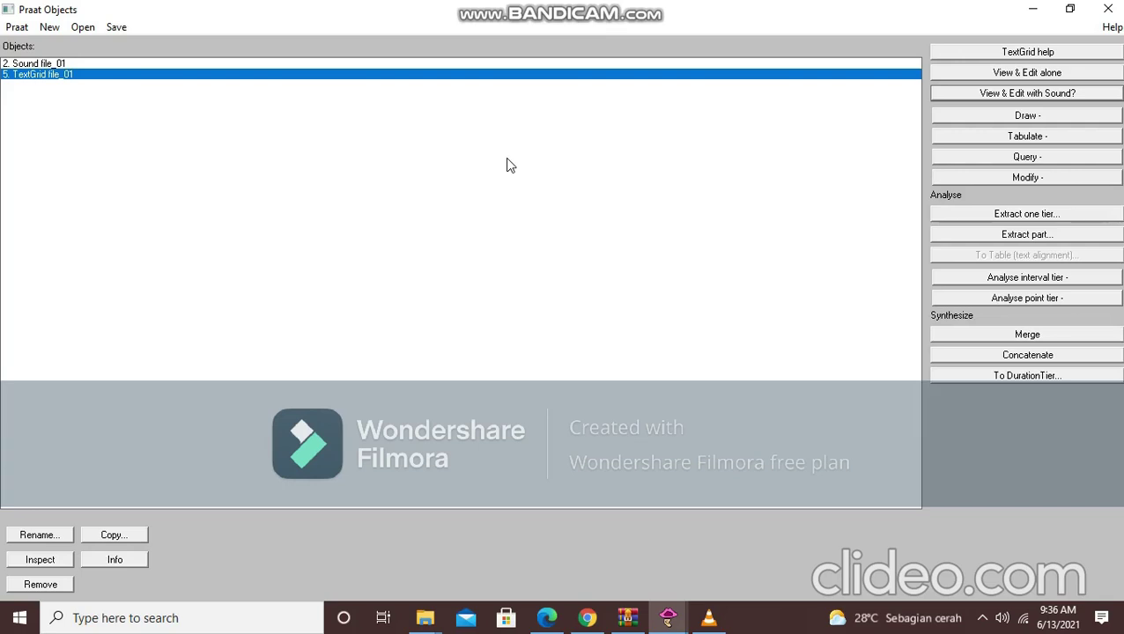
Open the sound together with its TextGrid in the editor, dismissing the font warning, and play the part after about 1.49 s.
ctrl+click(306, 64)
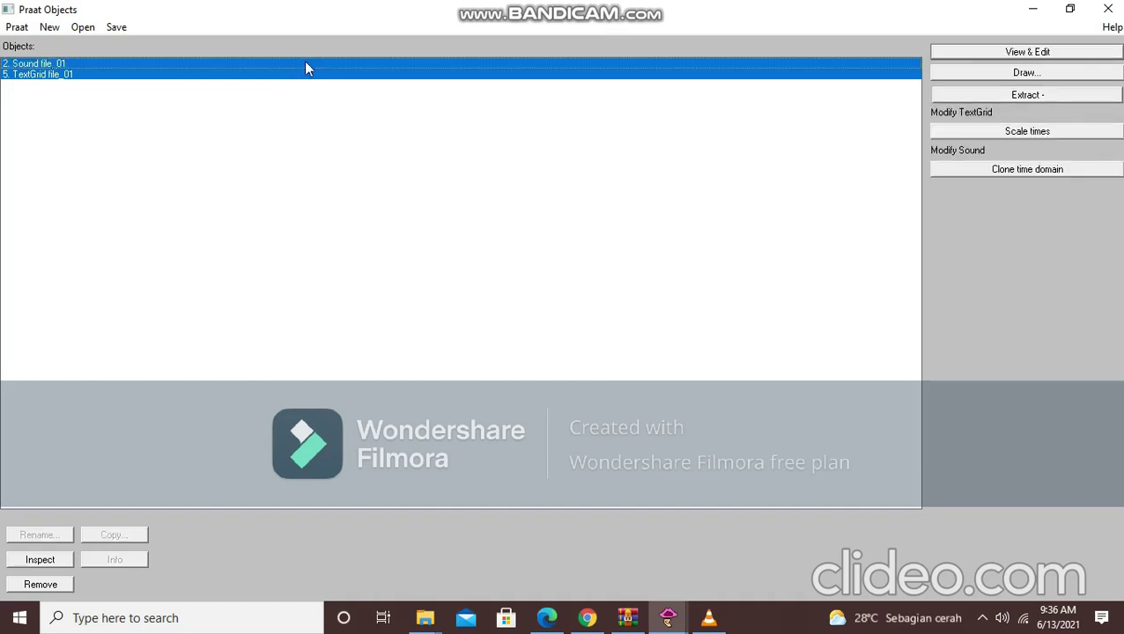
click(1005, 52)
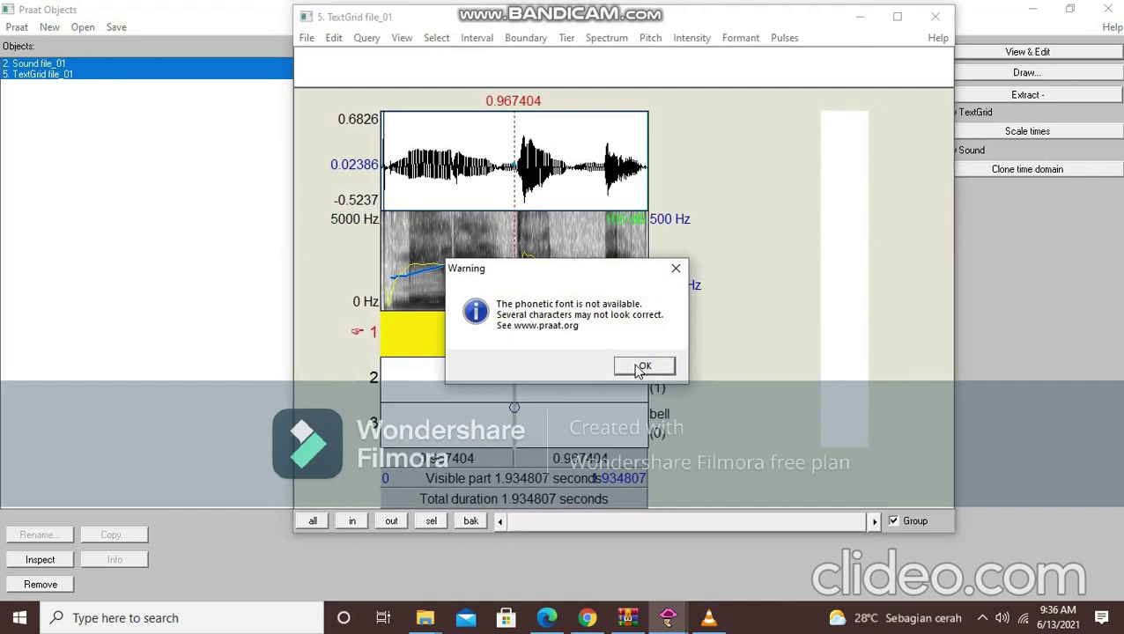
click(642, 366)
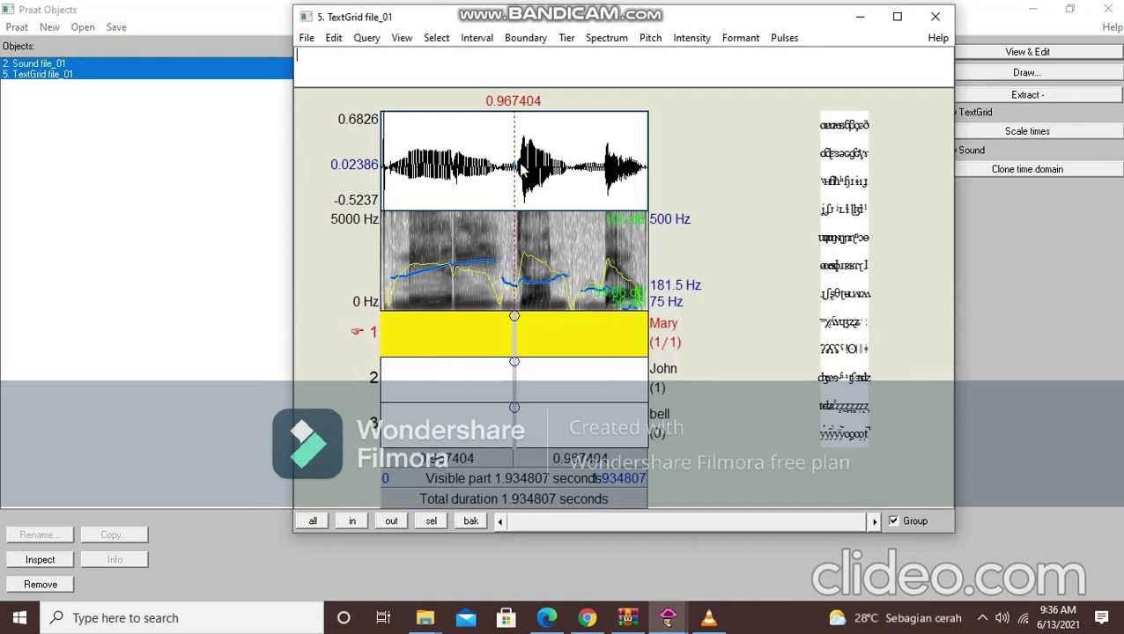
click(588, 175)
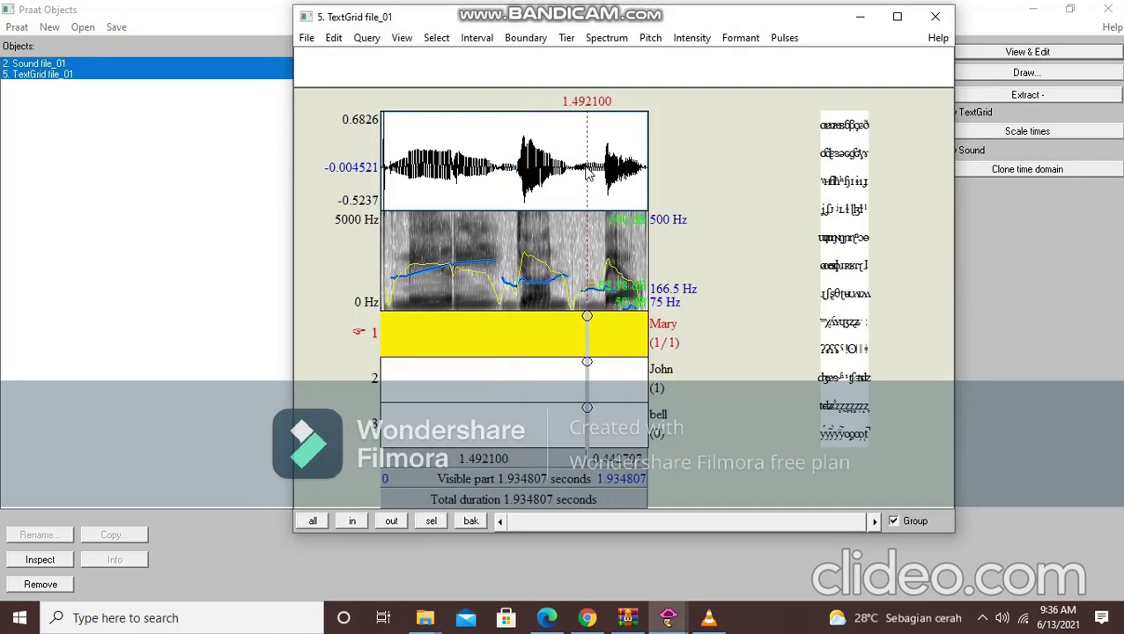
click(613, 458)
key(Tab)
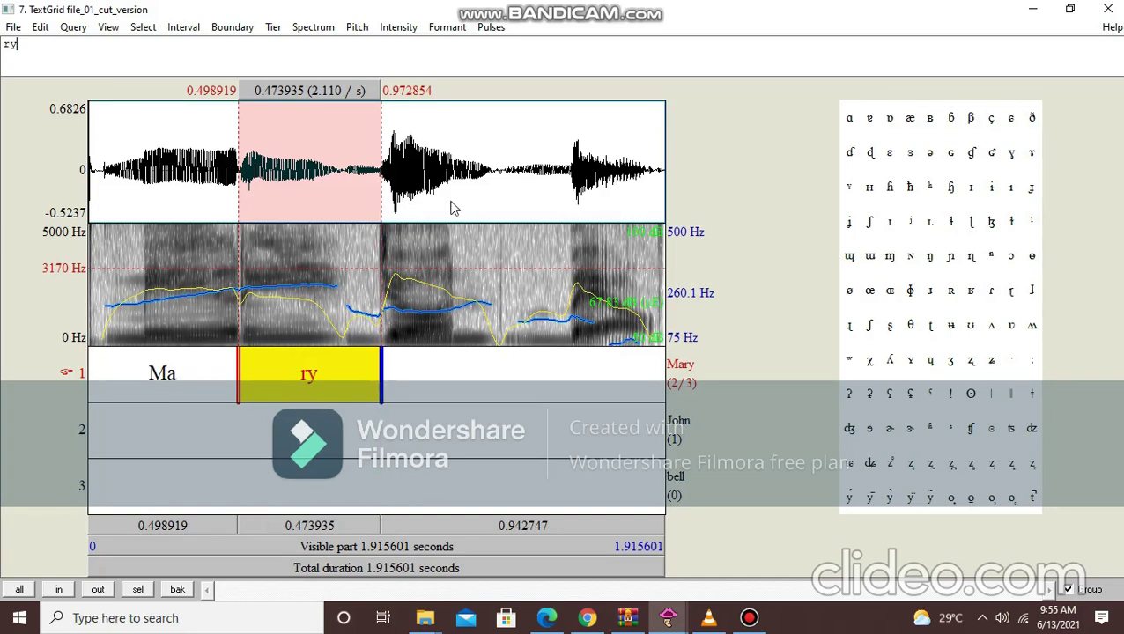
On tier 2, add boundaries around the burst from about 0.98 to 1.40 s and label the interval "John".
click(93, 443)
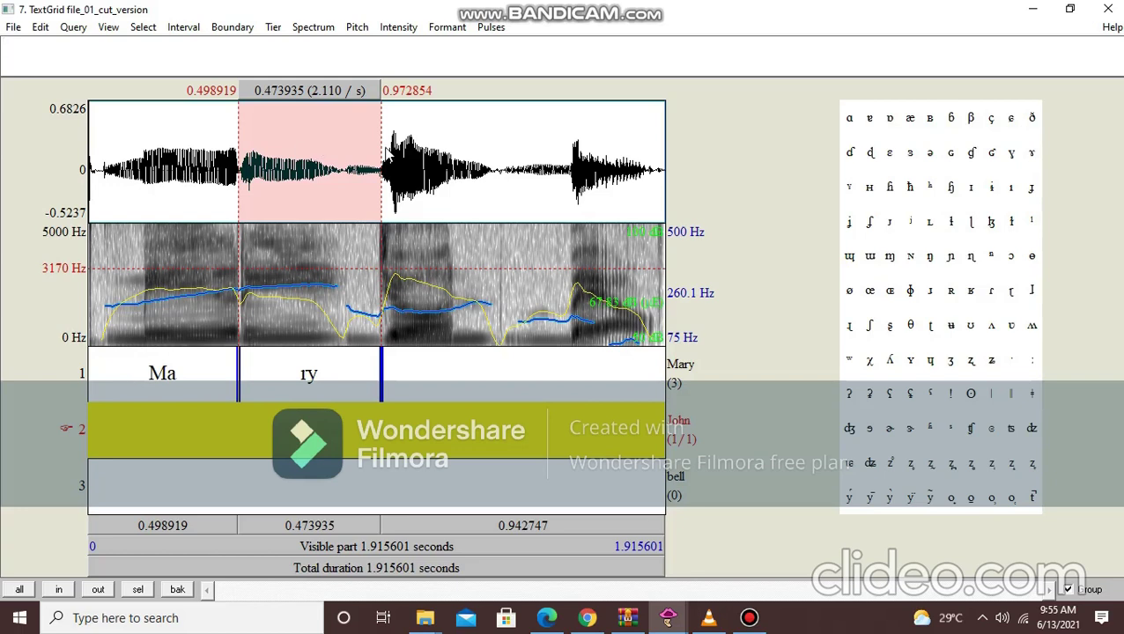
drag(384, 157, 511, 169)
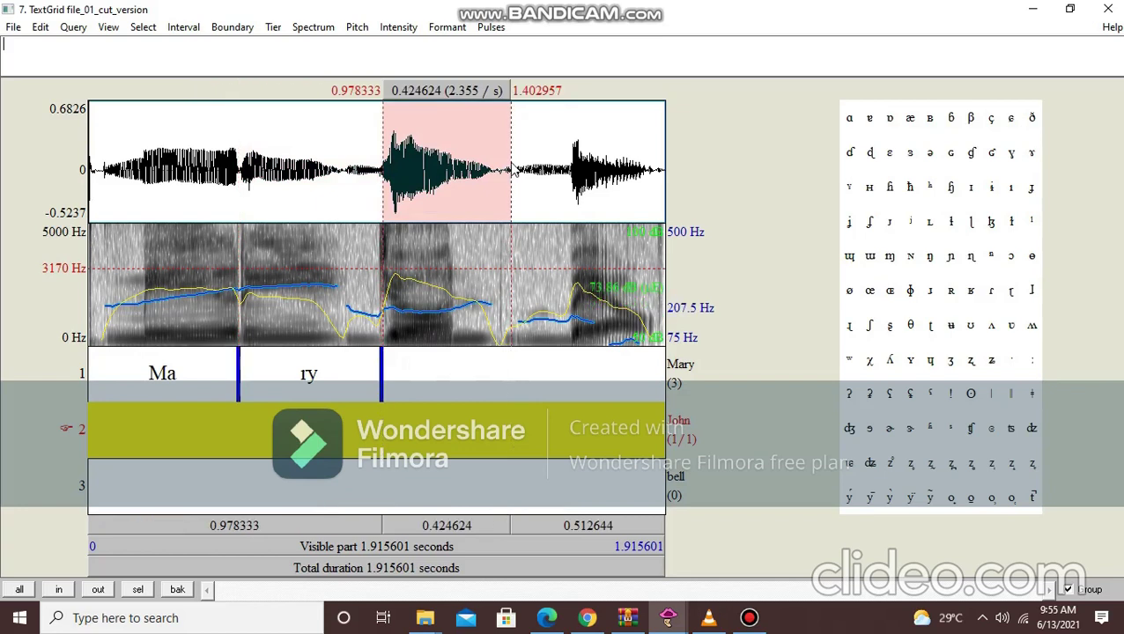
click(452, 526)
click(232, 28)
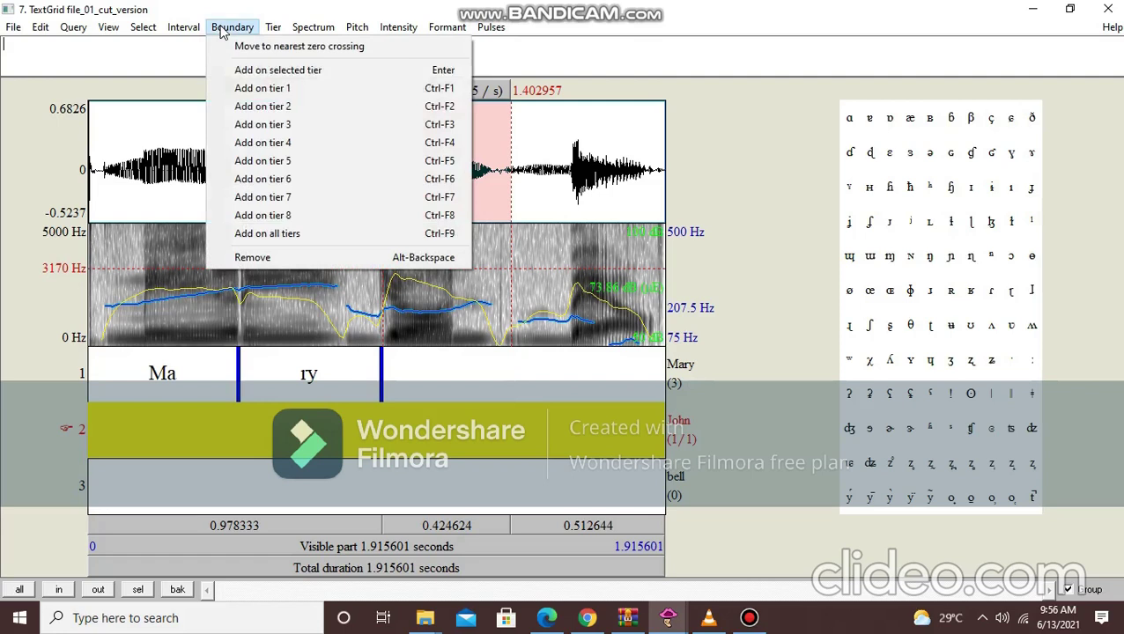
click(294, 109)
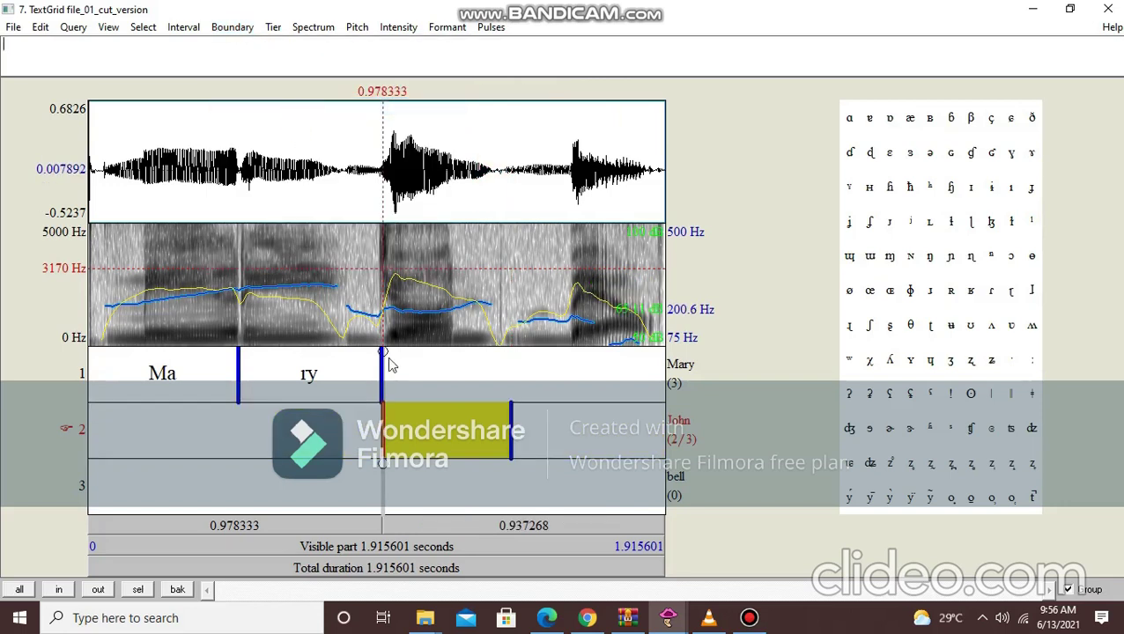
text(John)
click(526, 427)
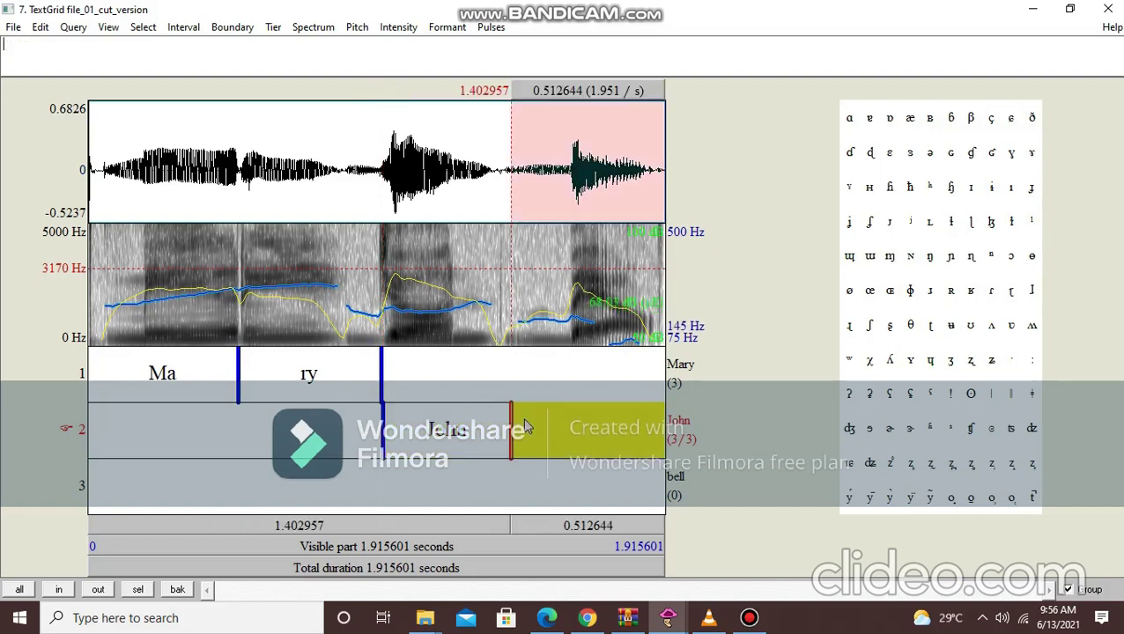
click(477, 425)
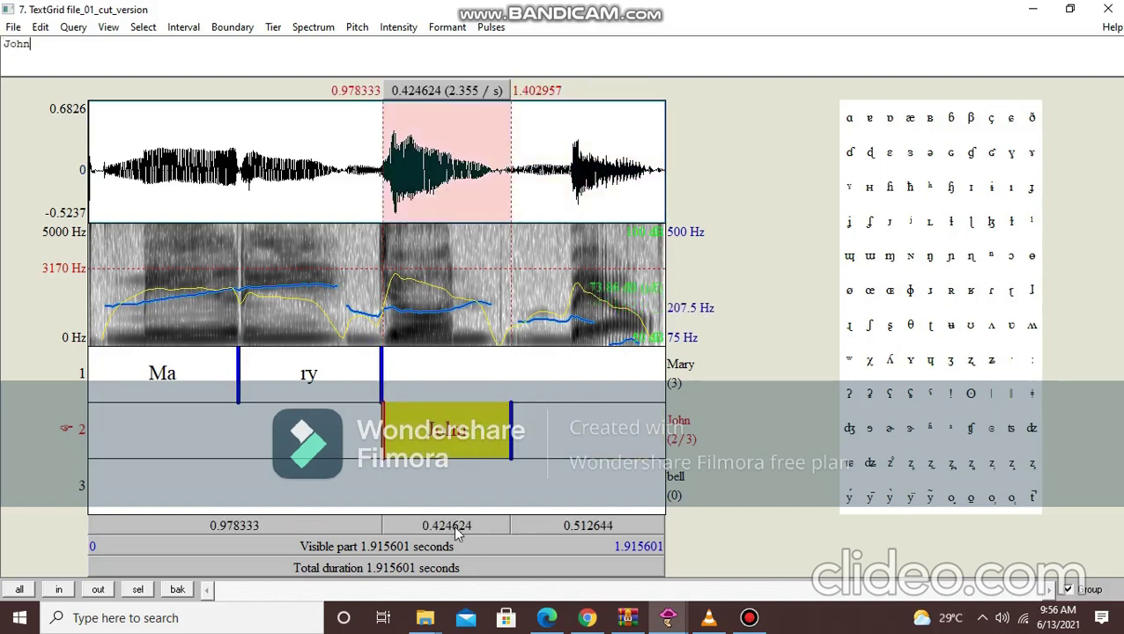
click(546, 447)
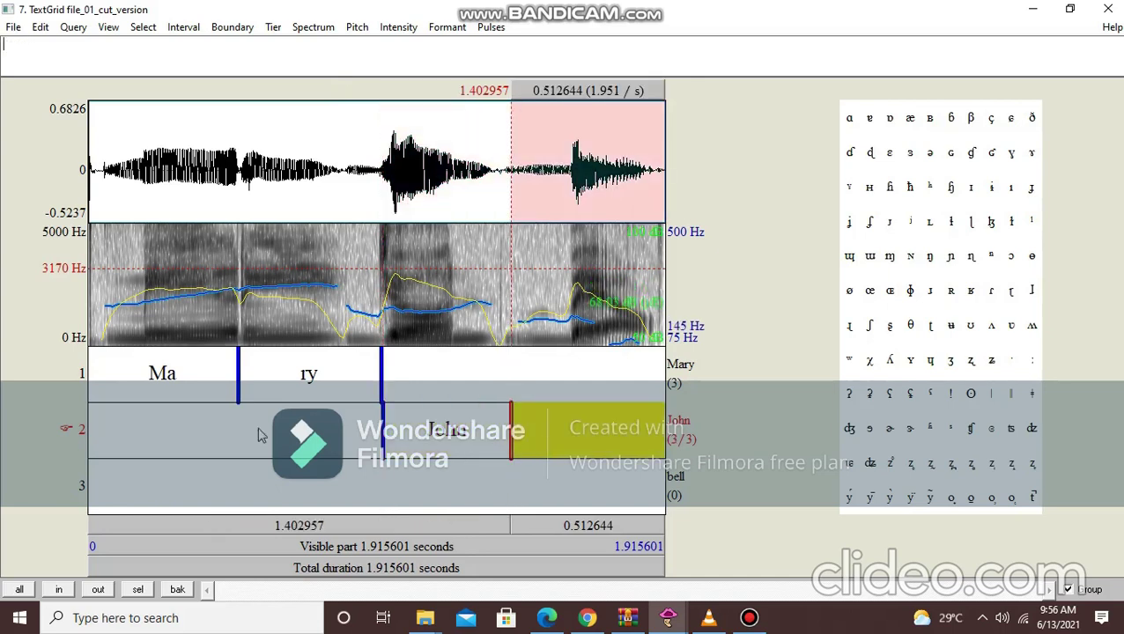
Select the final burst from about 1.40 s to the end and add a point at its start on tier 3.
click(80, 493)
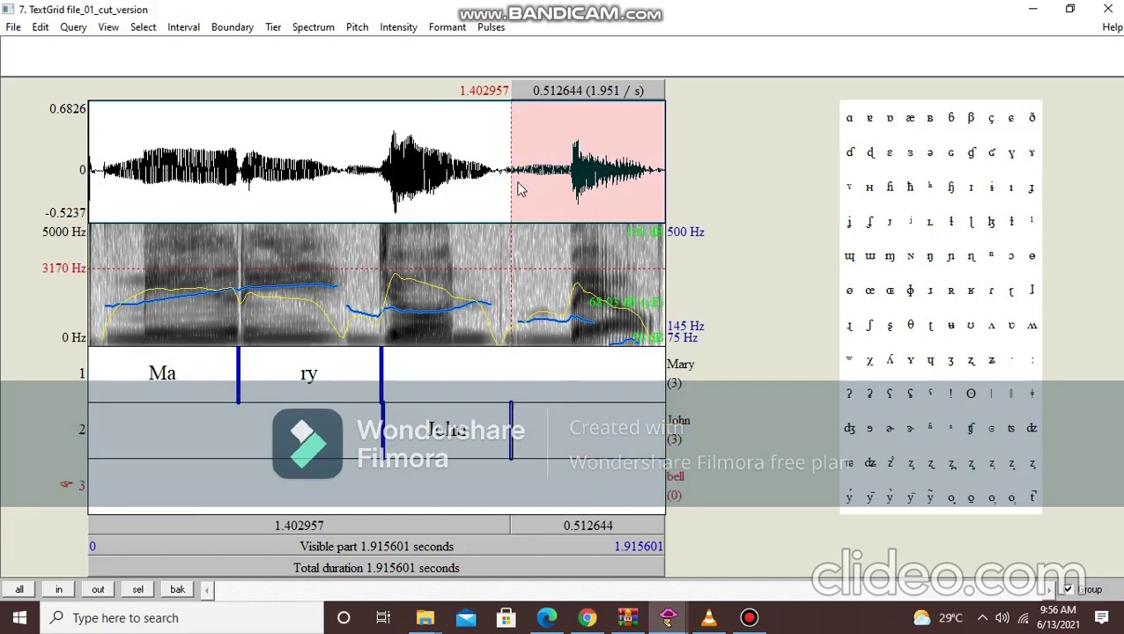
drag(512, 161, 669, 172)
click(232, 26)
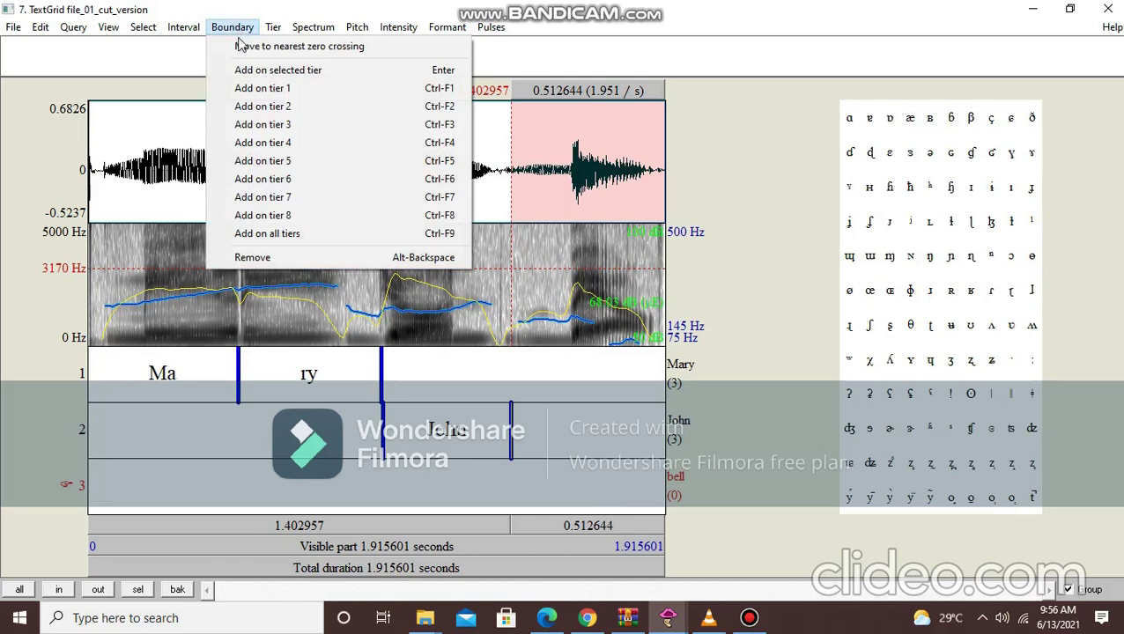
click(264, 125)
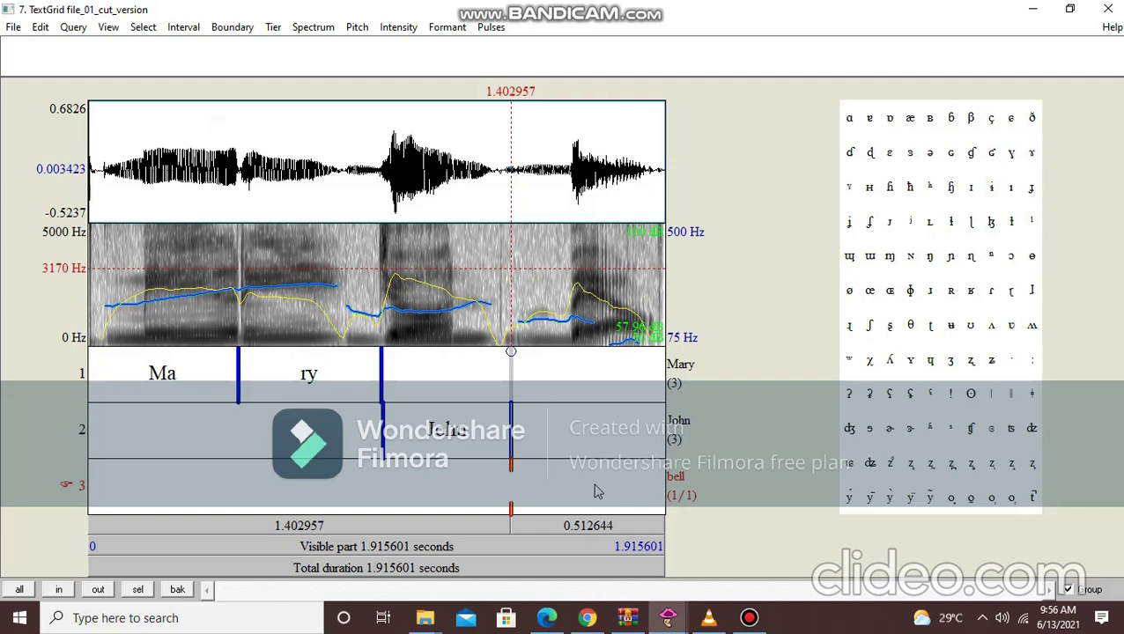
Try to add another point on tier 3 at the same time position, dismissing the message.
click(250, 28)
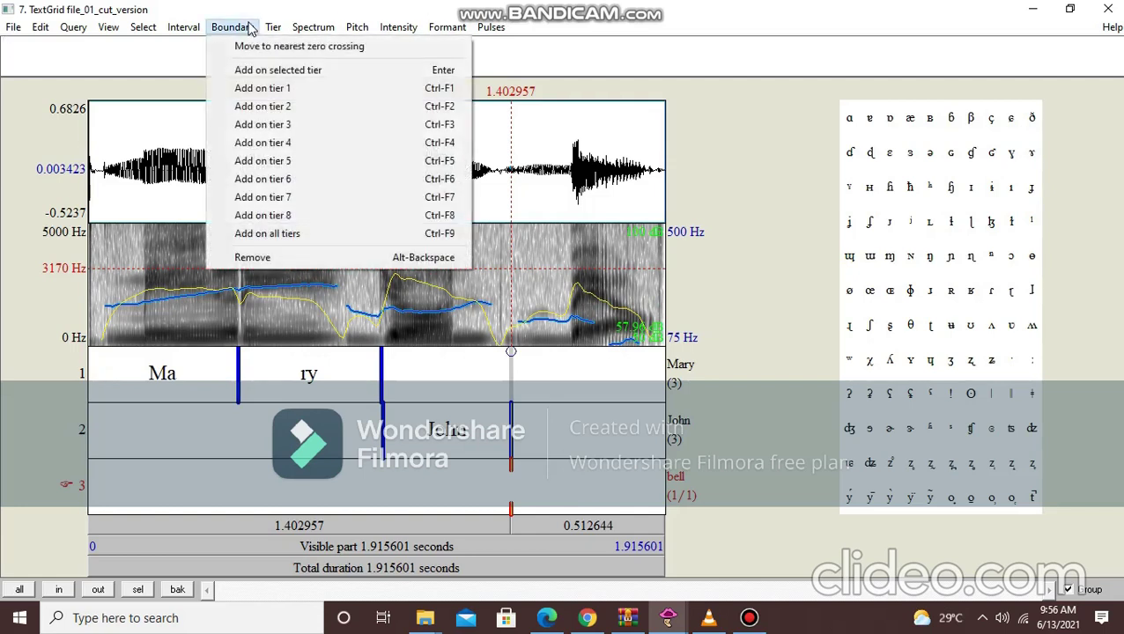
click(320, 125)
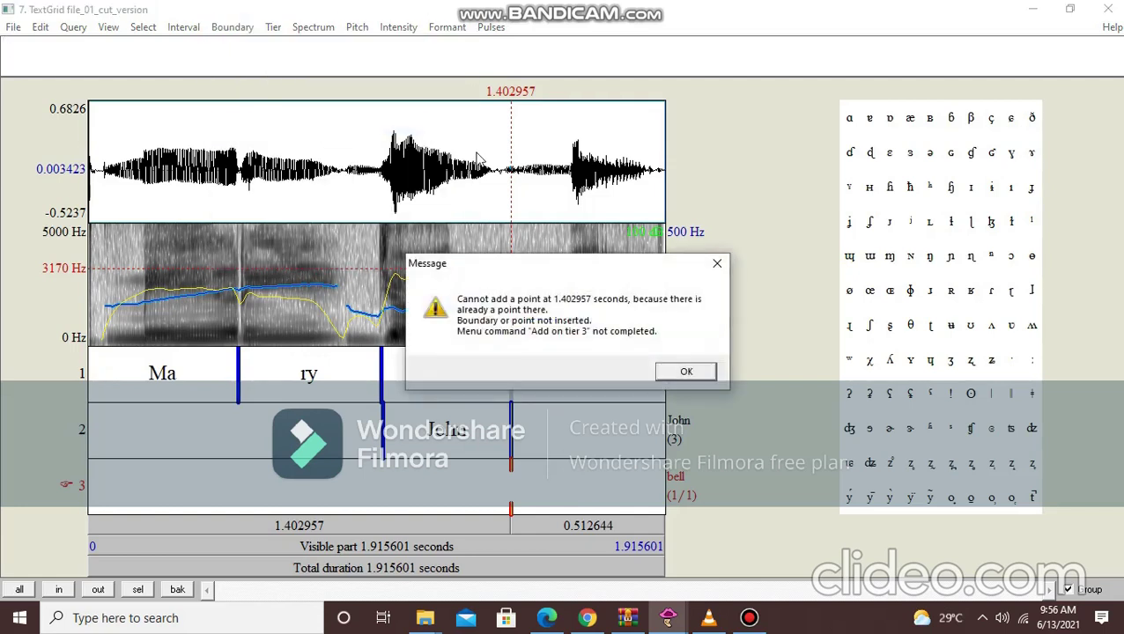
click(674, 372)
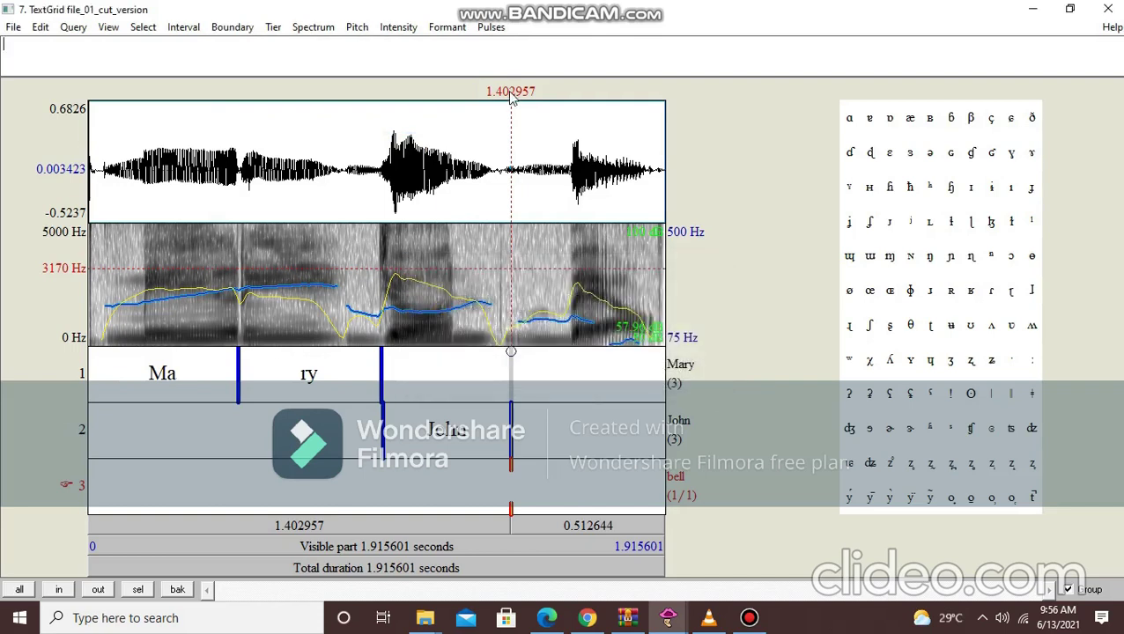
Select from about 1.41 s to the end, add a point on tier 3 and label it "bell".
drag(512, 130, 666, 122)
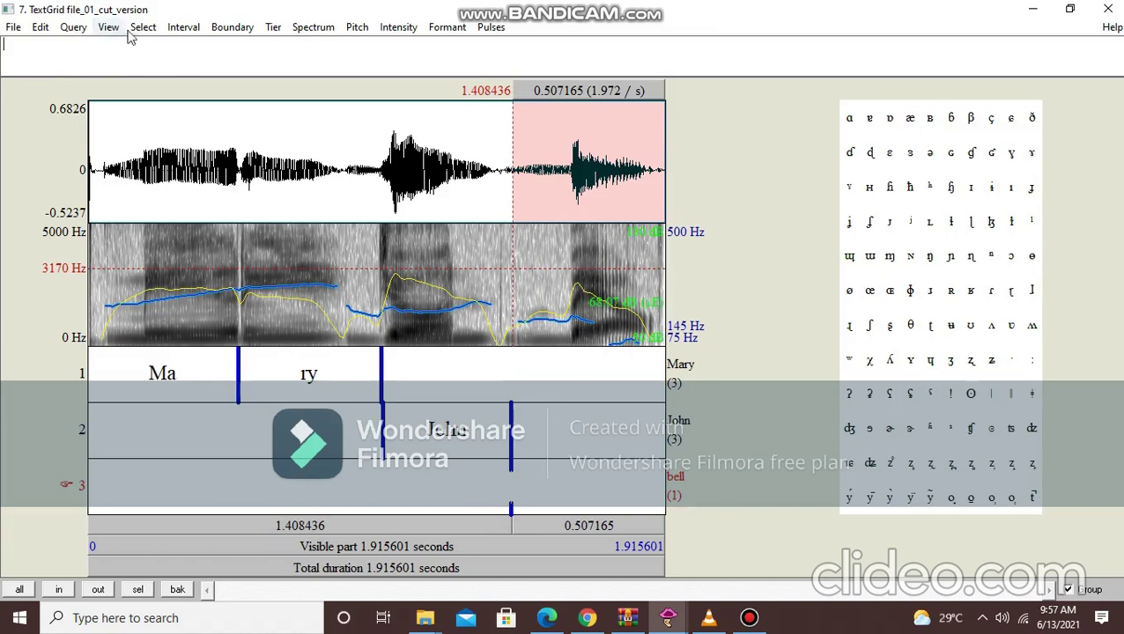
click(229, 28)
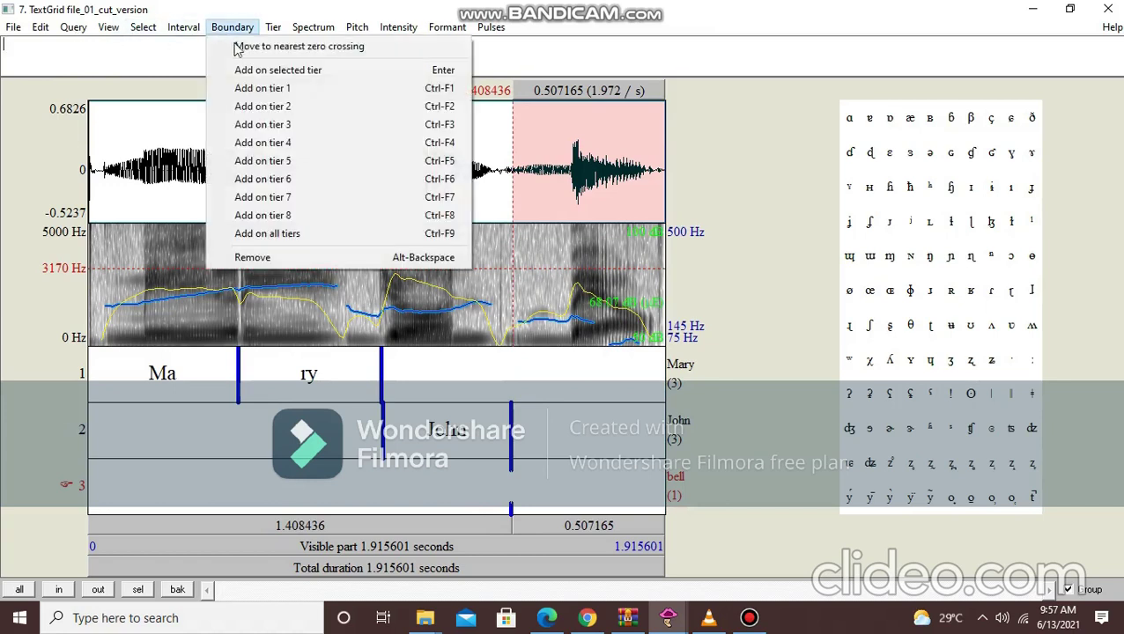
click(260, 124)
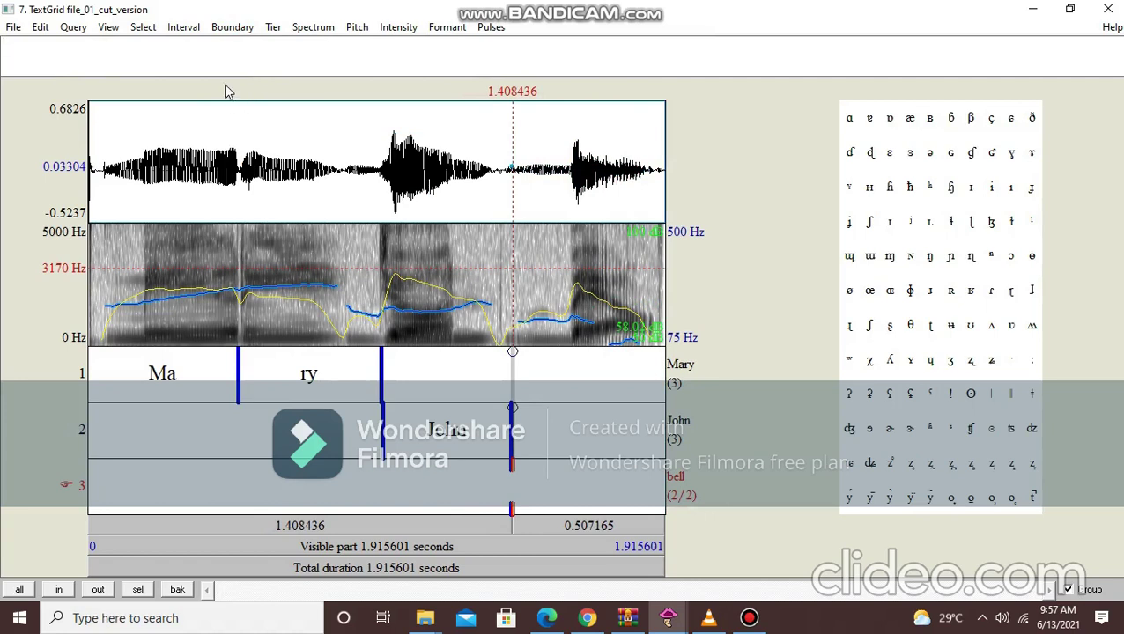
text(bell)
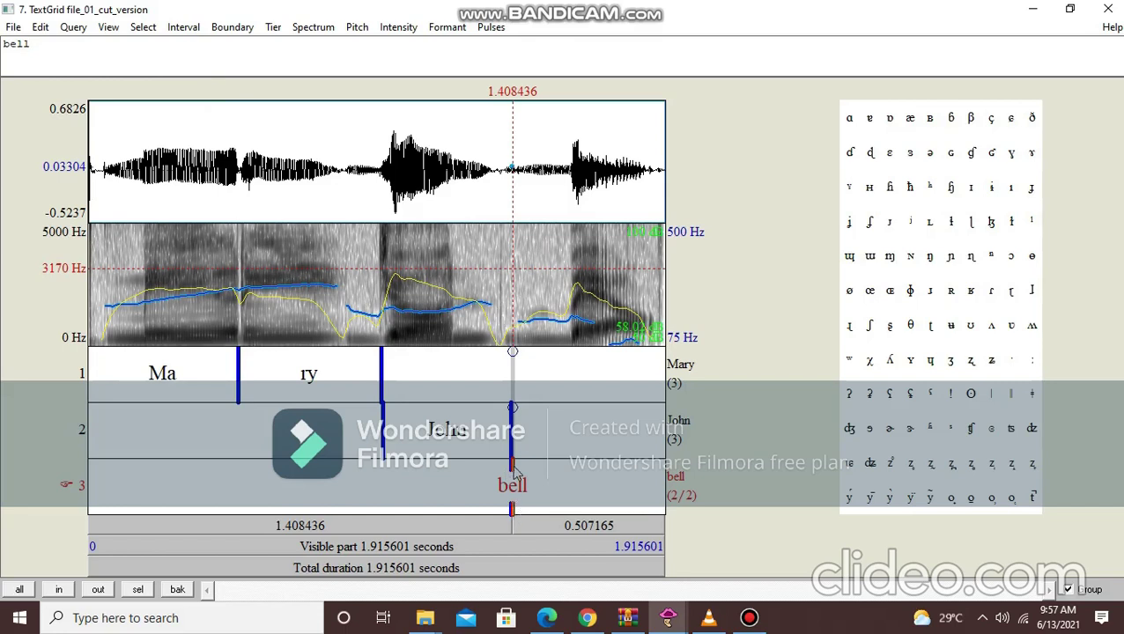
Remove the point labelled "bell" from tier 3.
drag(514, 159, 704, 163)
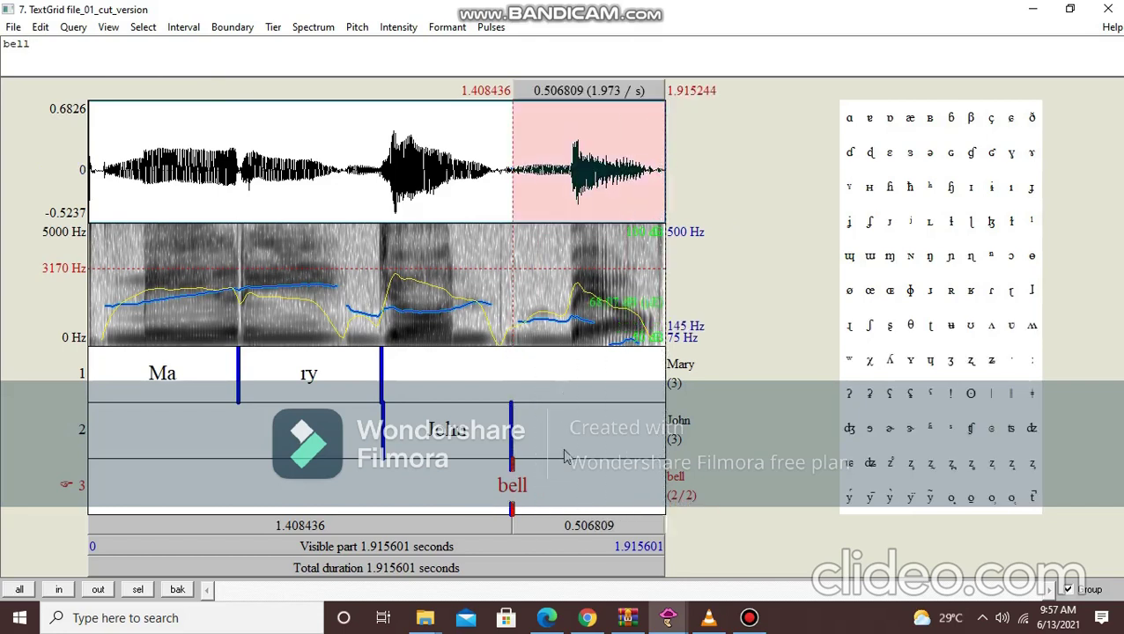
click(517, 472)
click(227, 29)
click(255, 257)
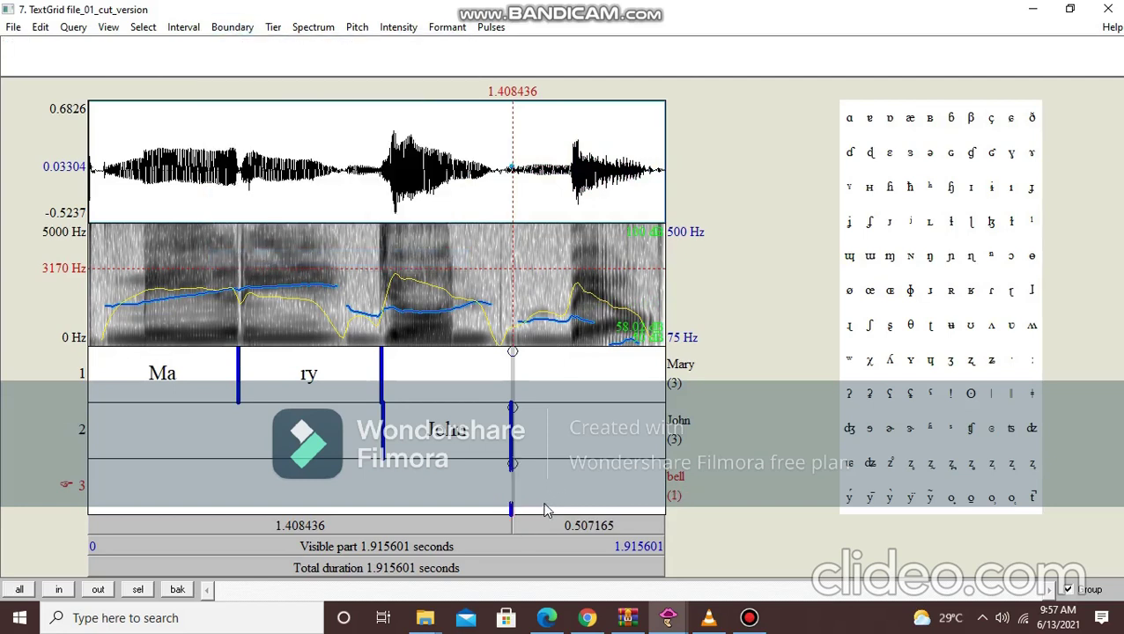
Shift the remaining point on tier 3 to about 1.46 s and back to about 1.41 s.
click(509, 465)
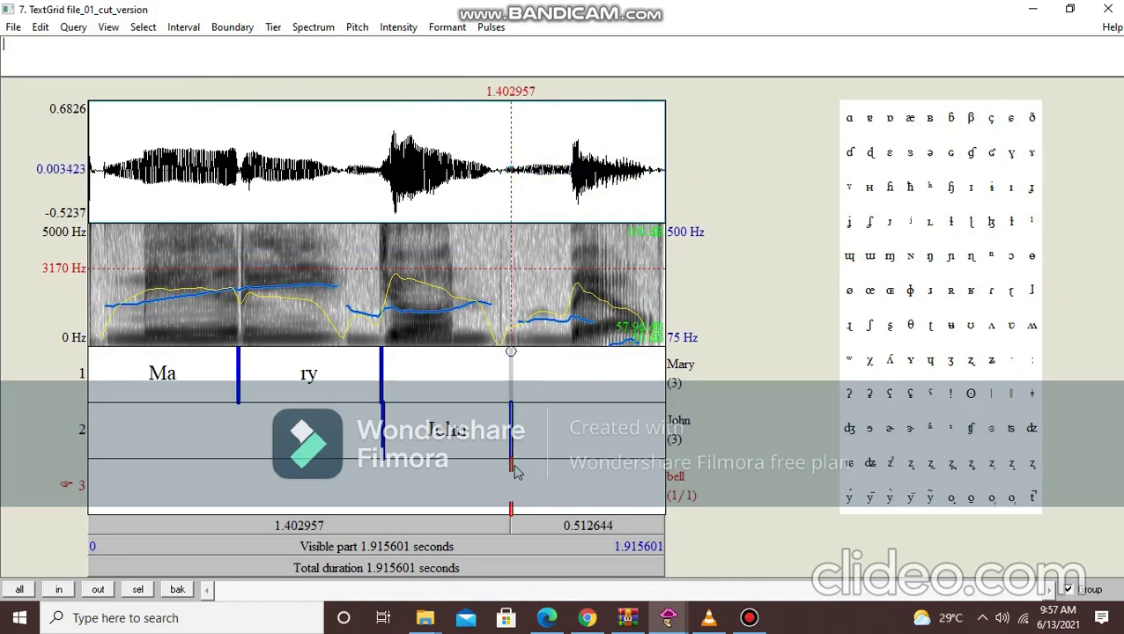
click(528, 472)
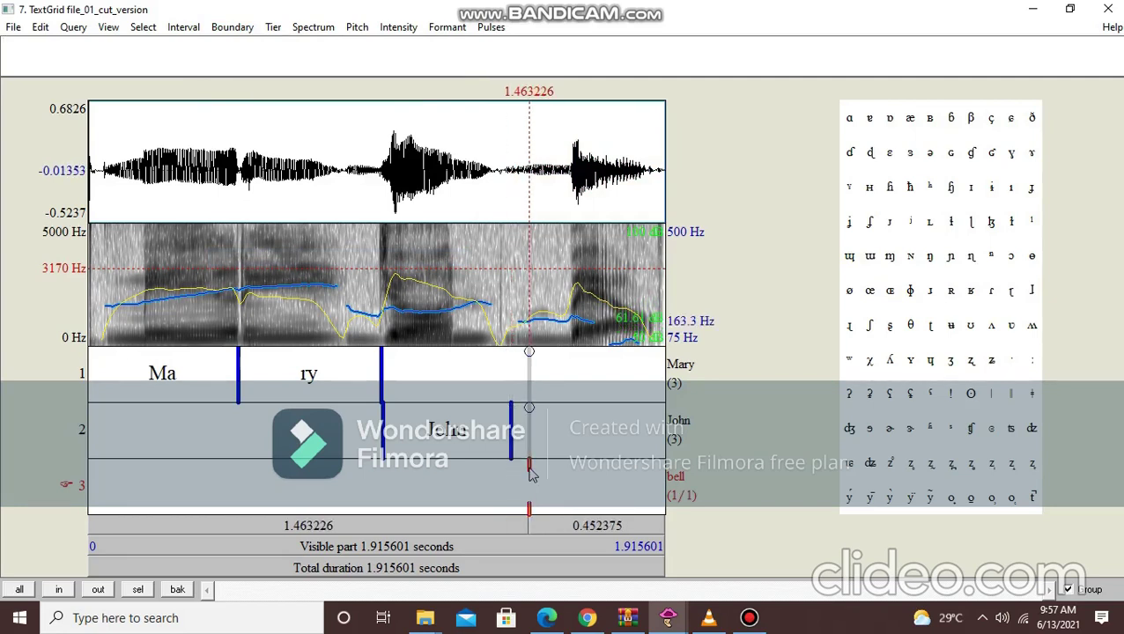
click(514, 467)
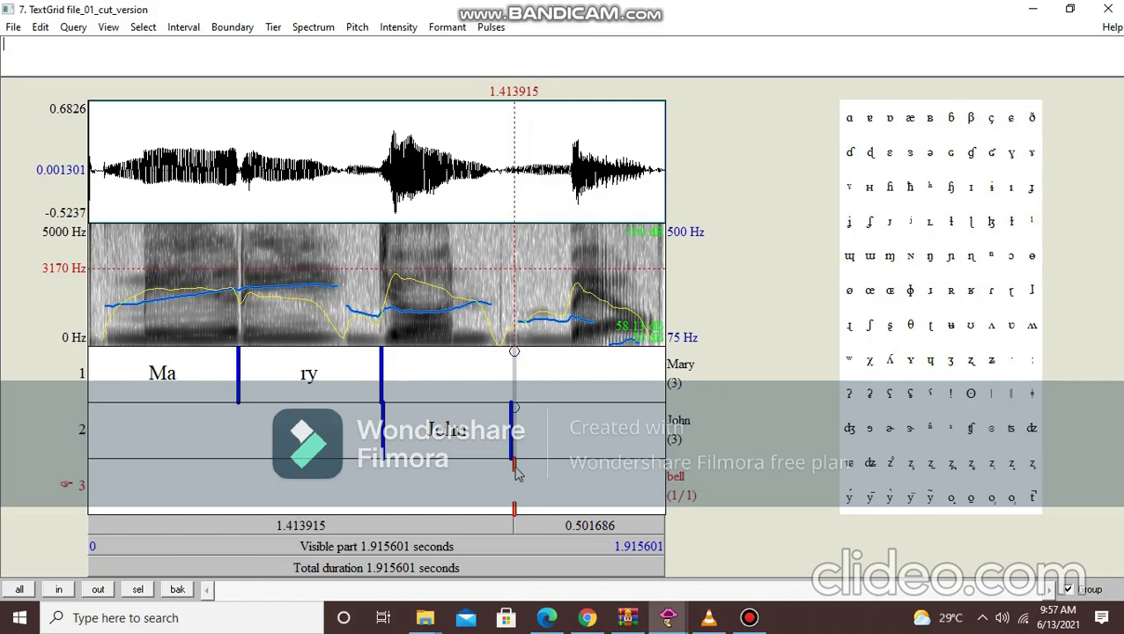
Label the last interval of tier 2, from about 1.40 s to the end, "bell".
key(Tab)
text(bell)
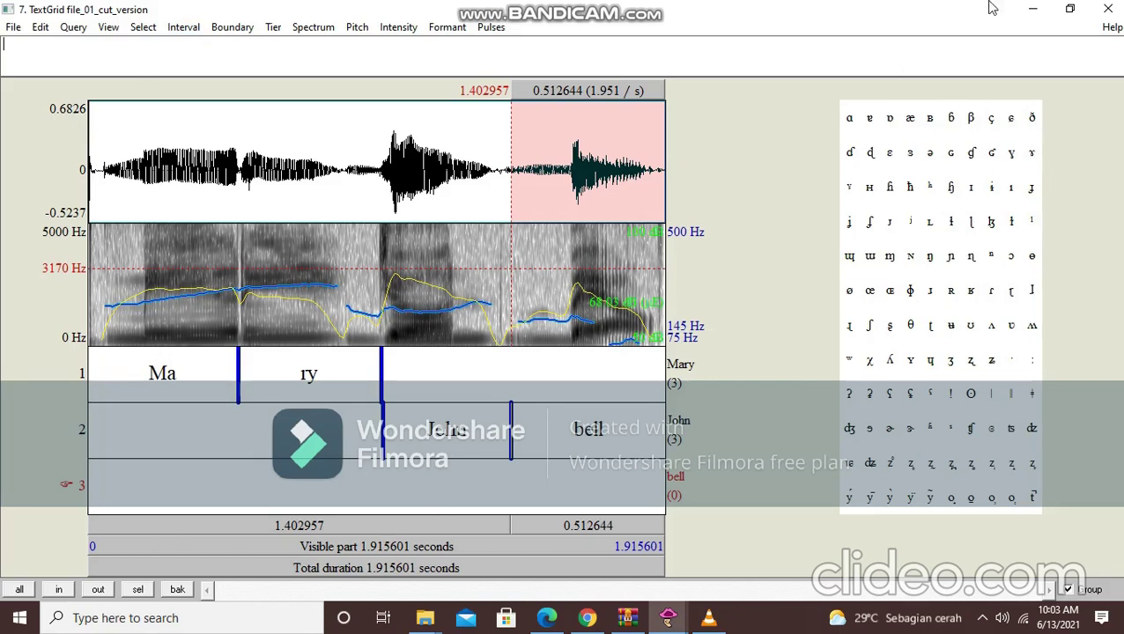
Check the Objects window behind the editor and bring the TextGrid editor back to full size.
click(1070, 8)
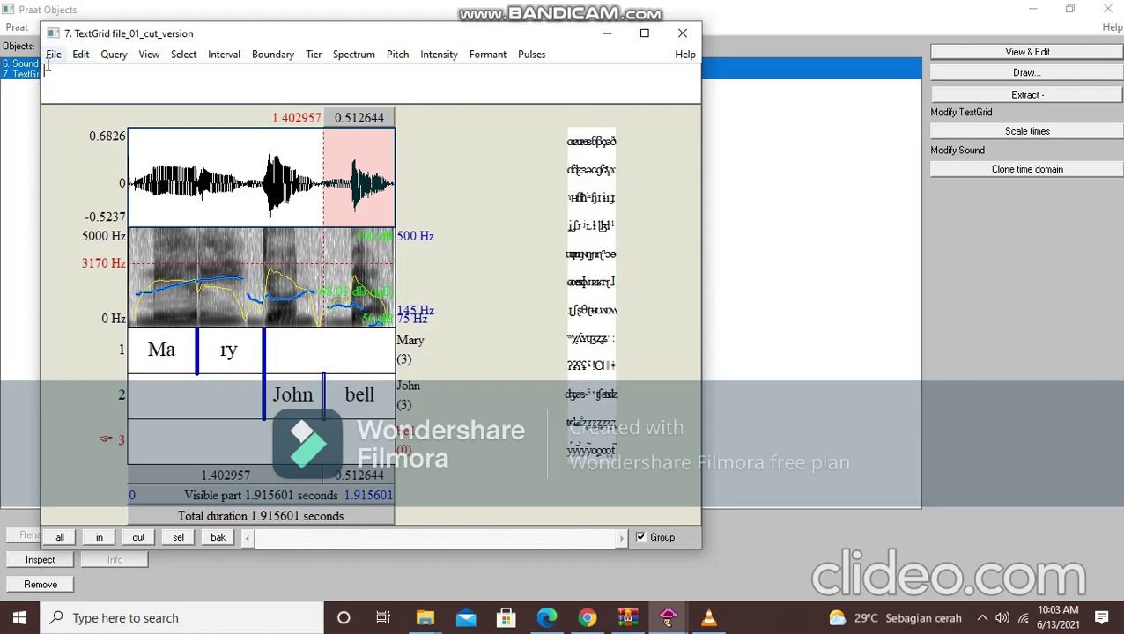
click(15, 110)
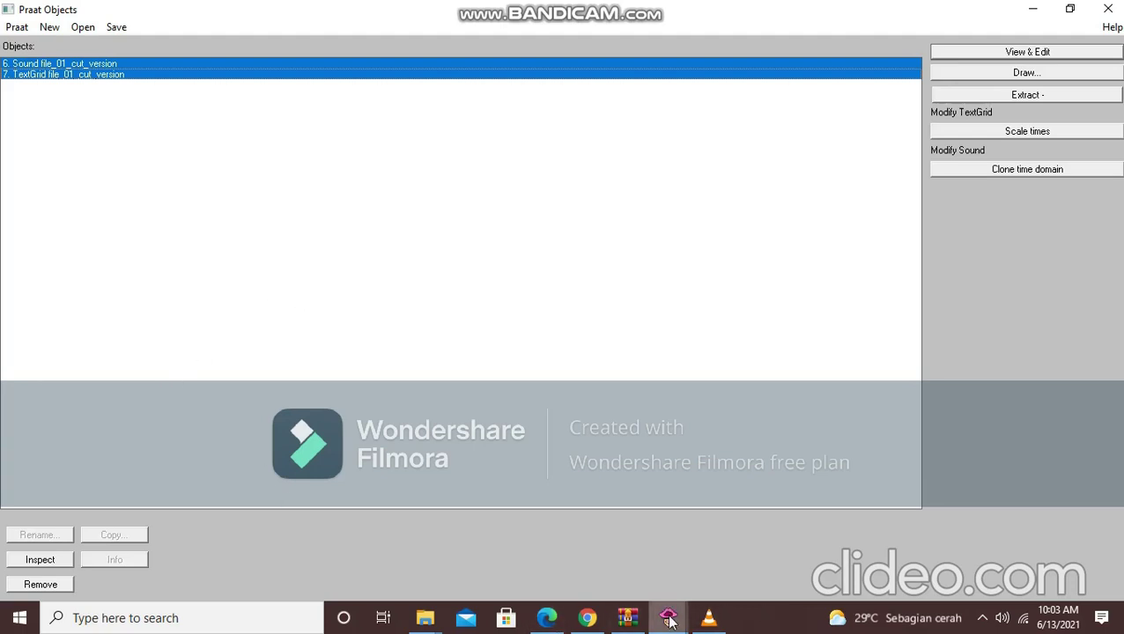
mouse_move(670, 620)
click(740, 547)
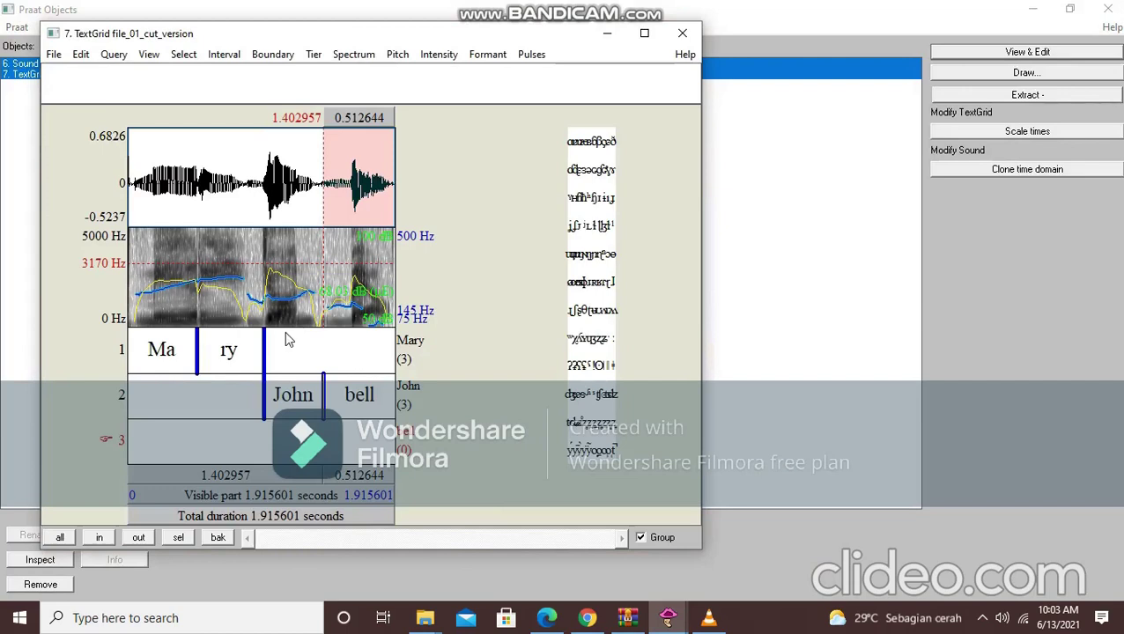
click(644, 33)
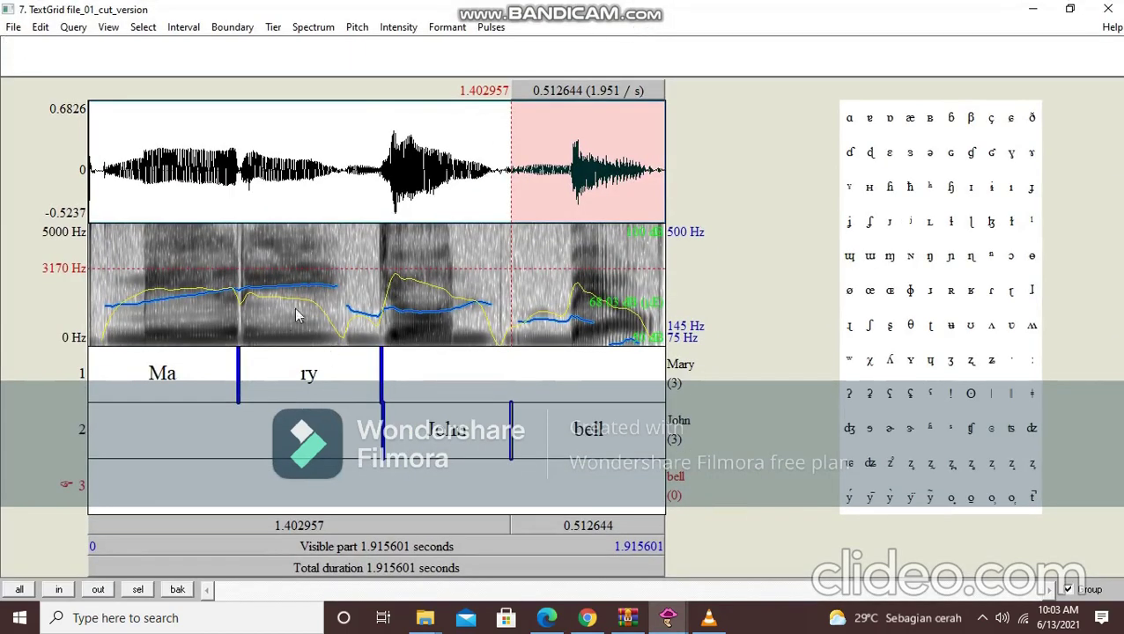